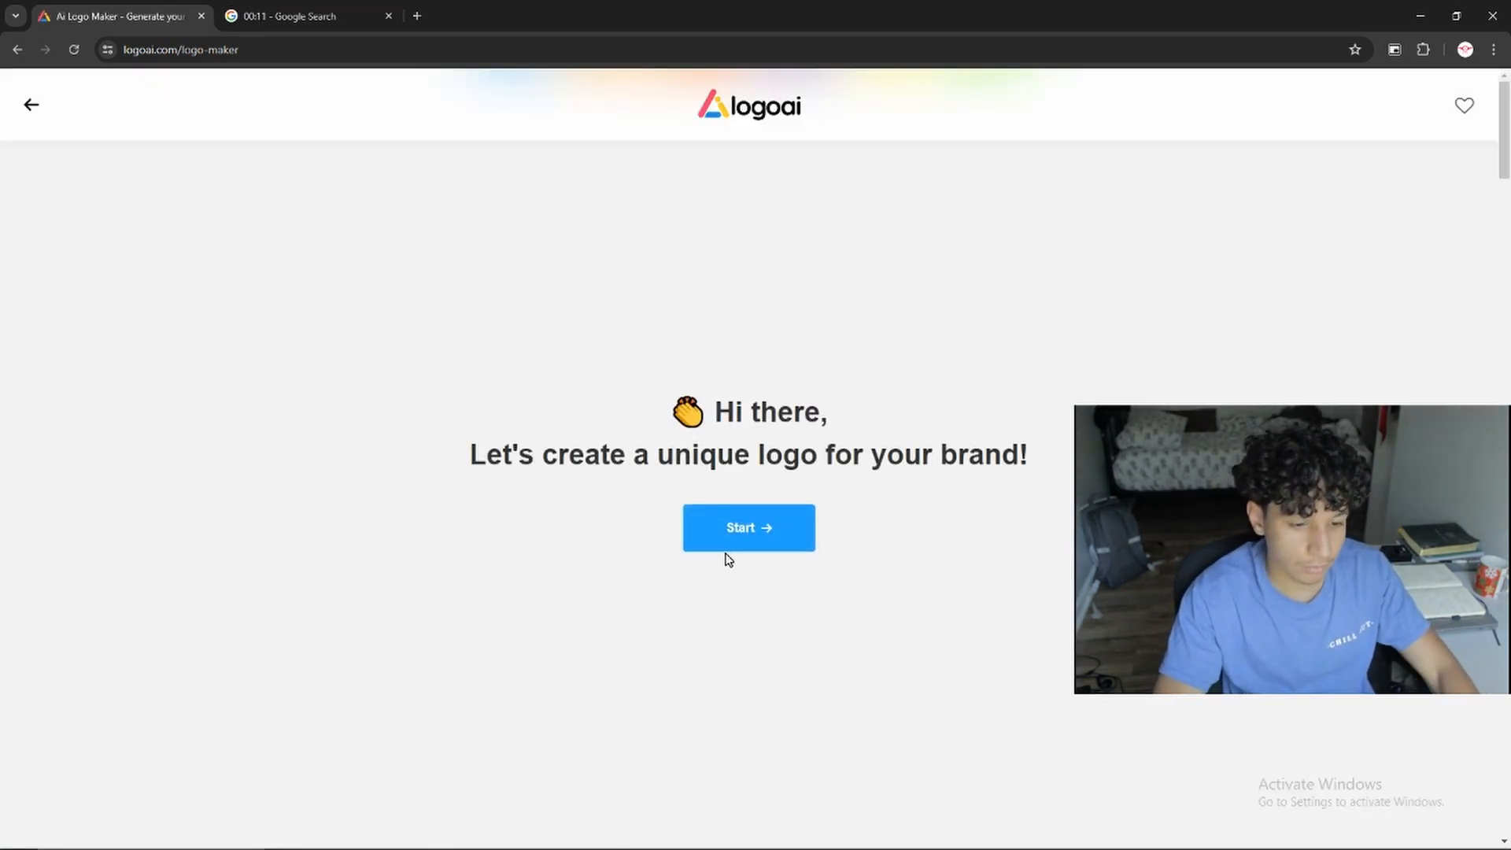
# Start the logo creation and enter BuildPublicly as the logo name, leaving the slogan empty
pyautogui.click(708, 527)
pyautogui.click(394, 314)
pyautogui.write('BuildPublicly')
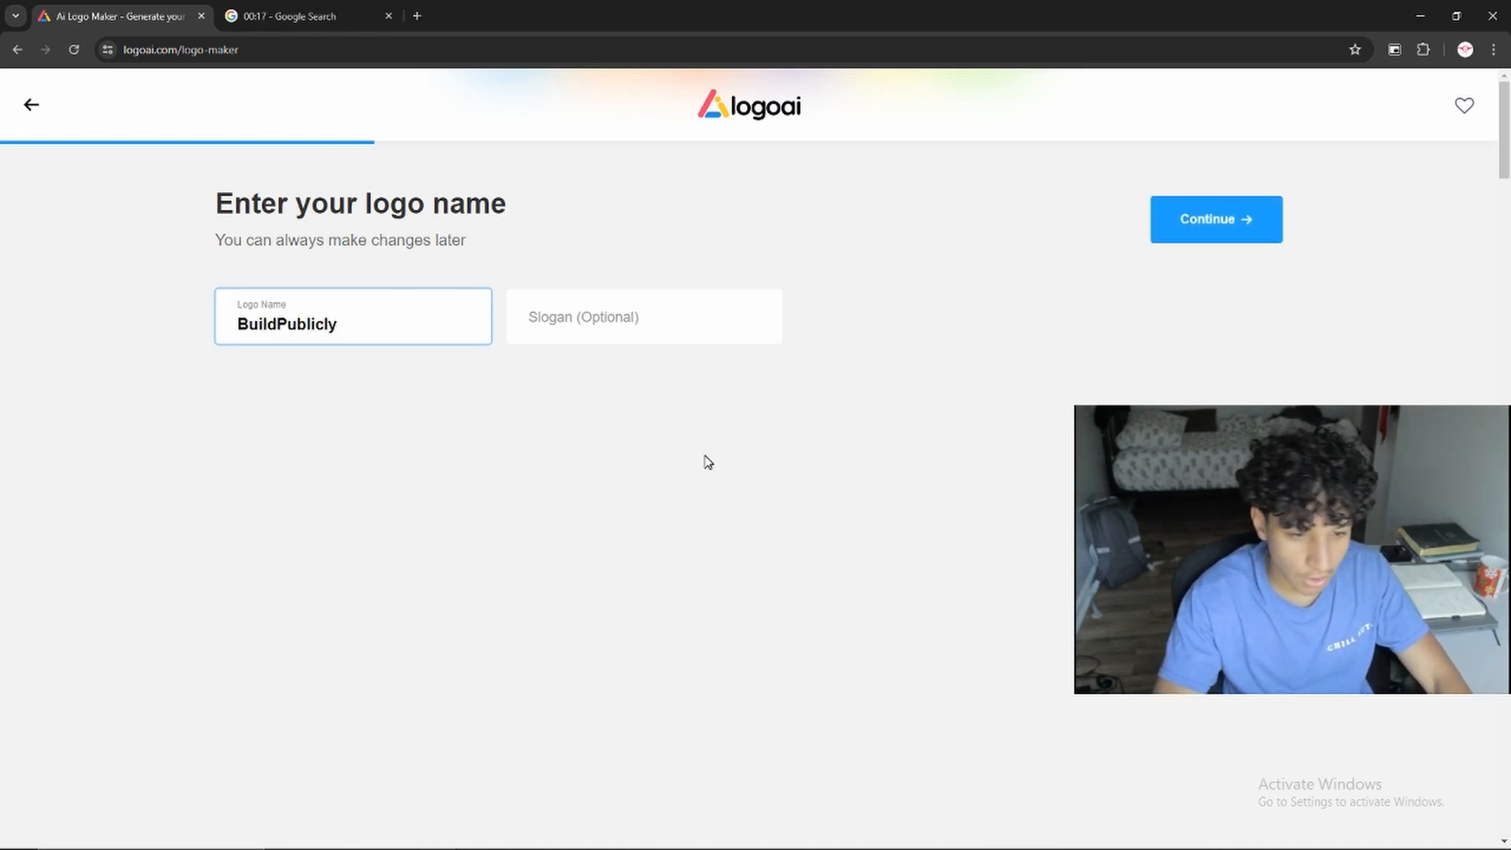
pyautogui.click(708, 462)
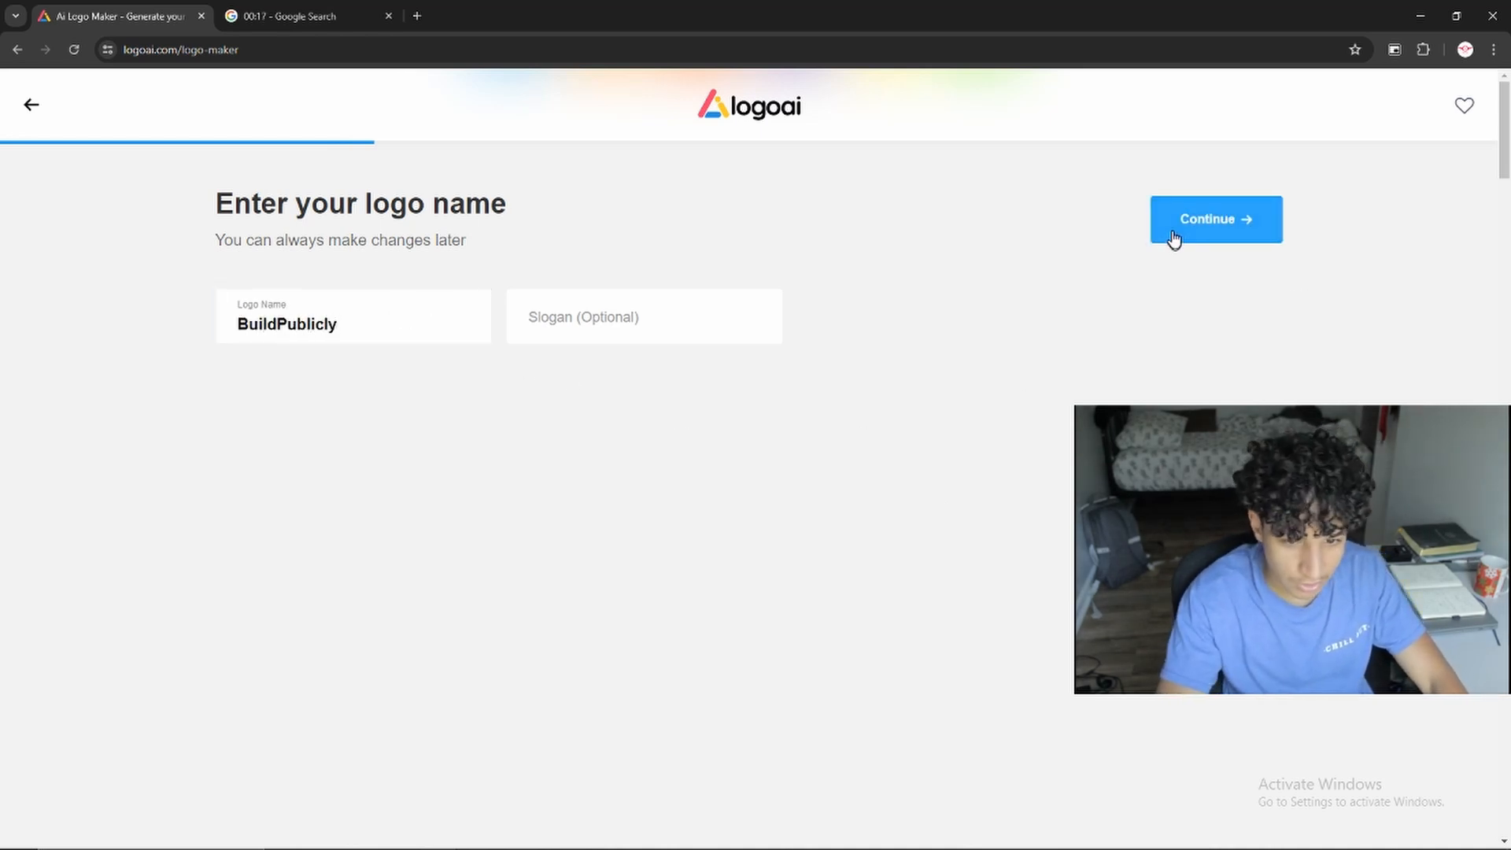
pyautogui.click(1174, 238)
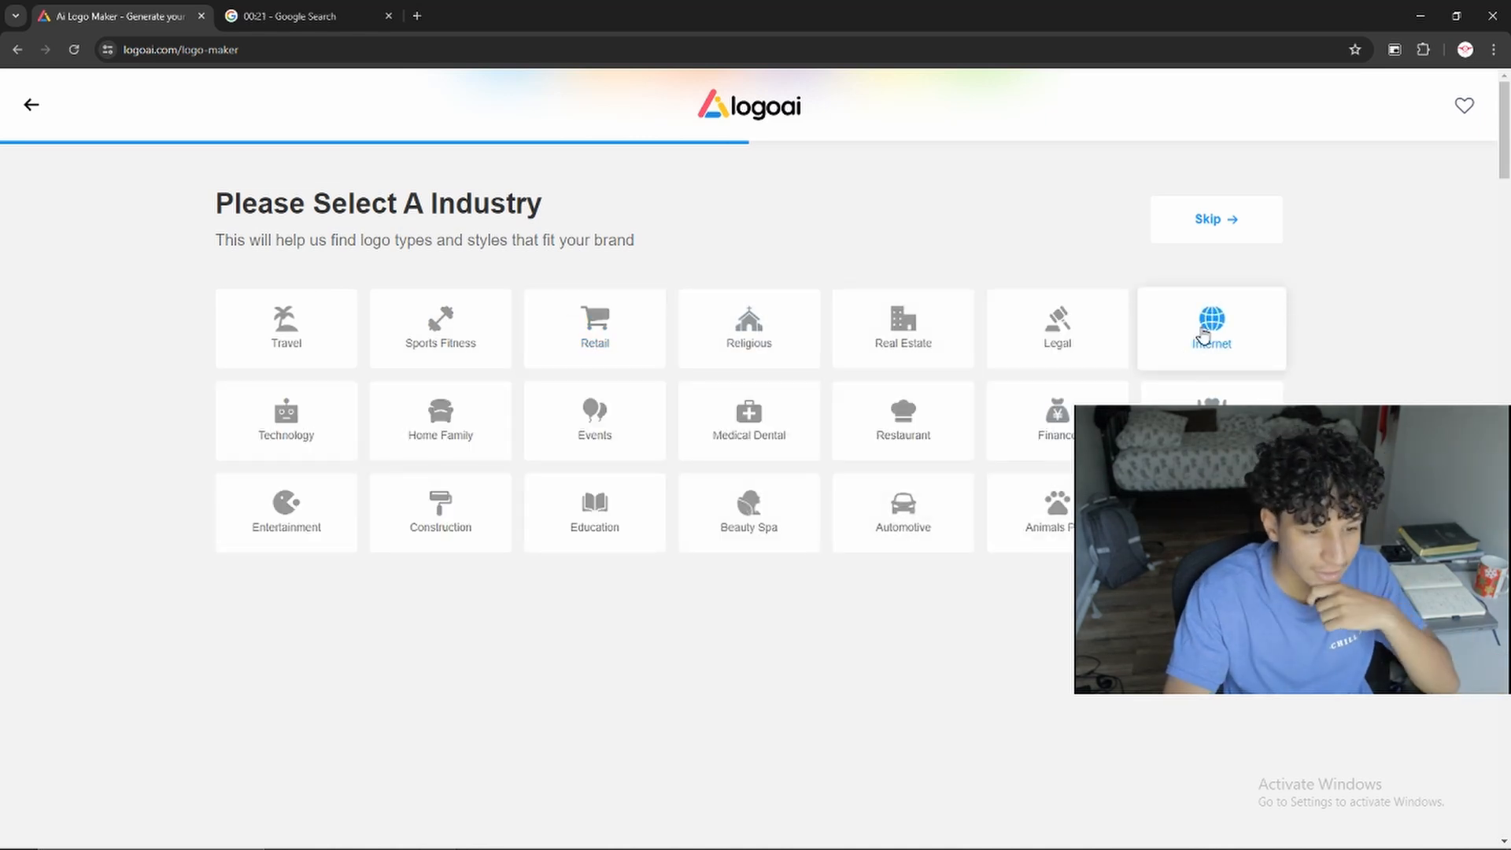
# Choose the Internet industry, the Greyscale color scheme and the Modern font style, generate the logos and look through them
pyautogui.click(1211, 333)
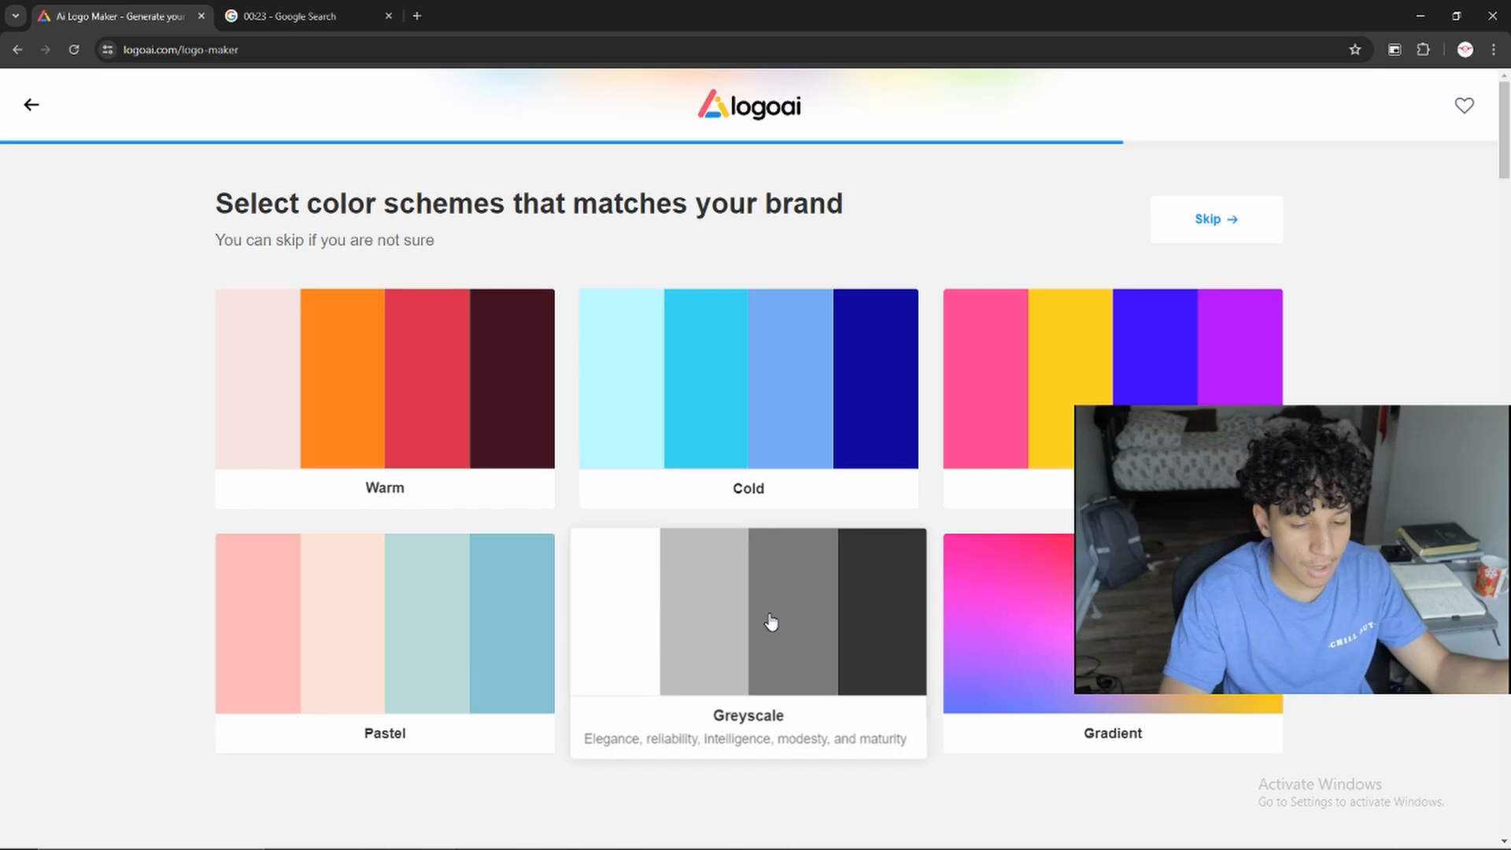
pyautogui.click(772, 624)
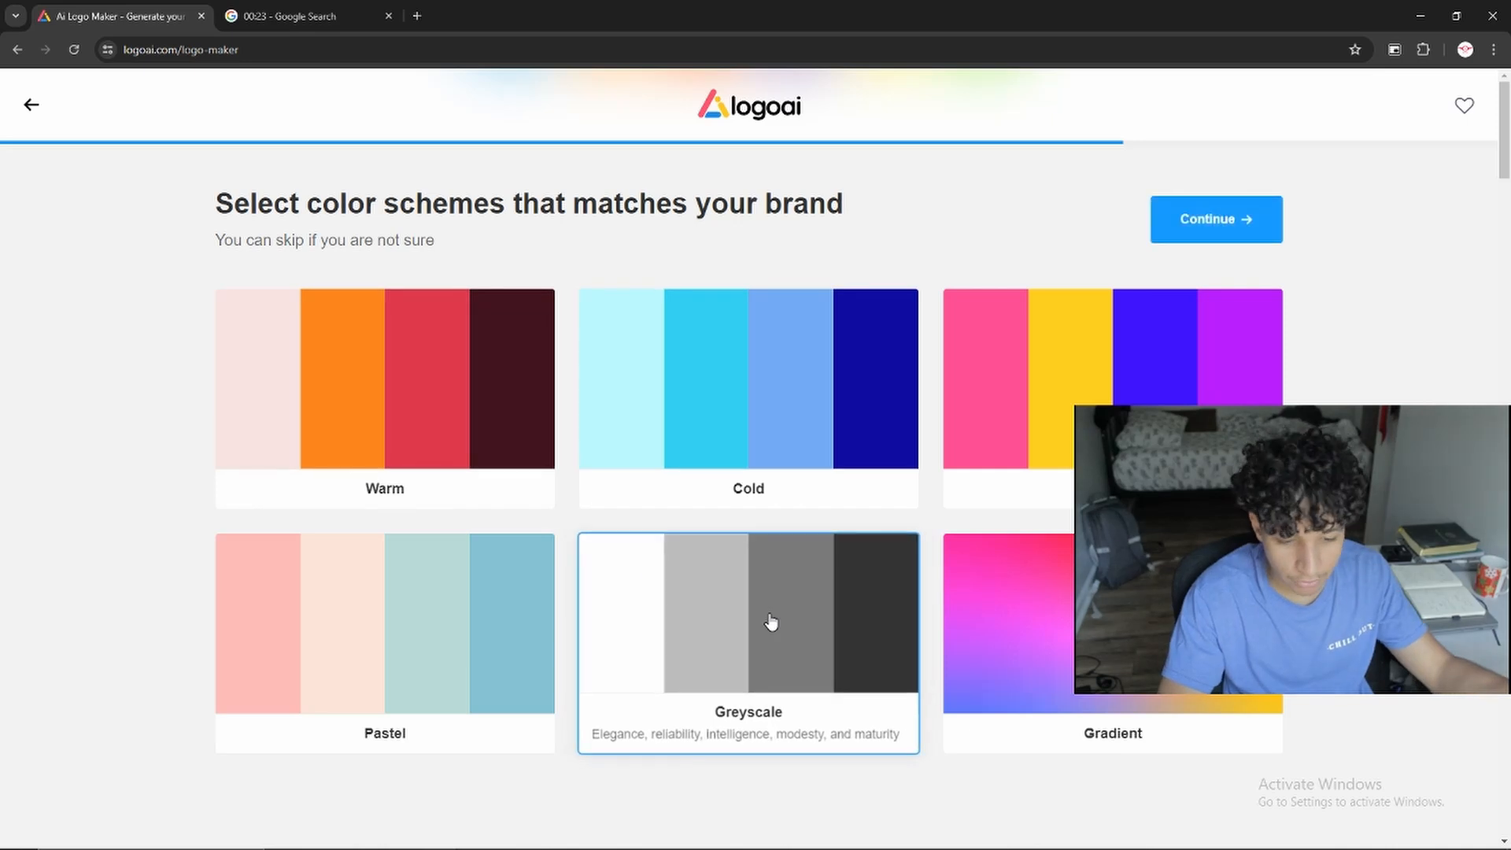
pyautogui.click(1213, 236)
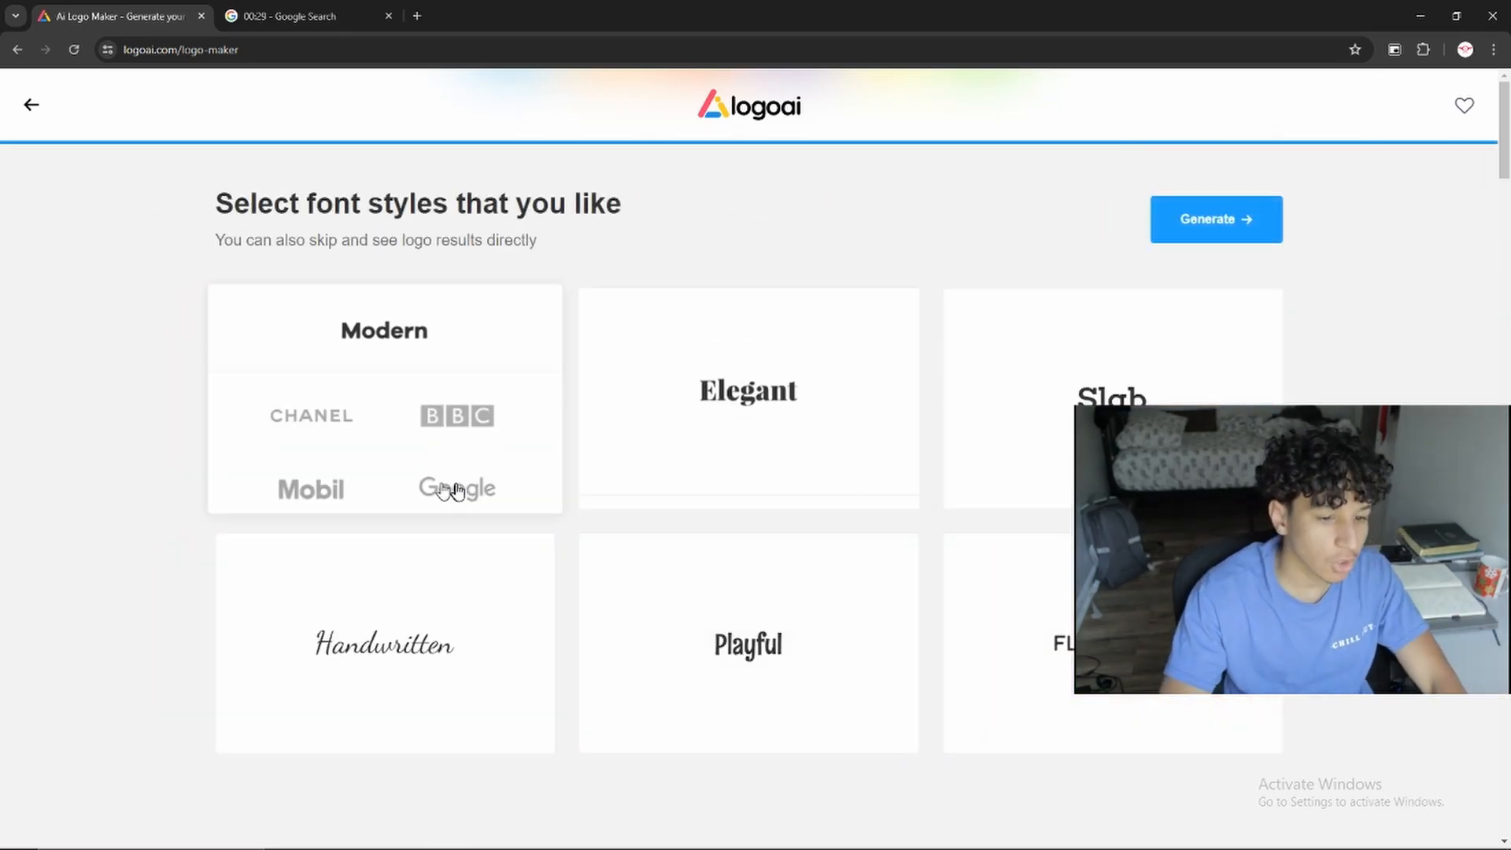
pyautogui.click(370, 352)
pyautogui.click(1141, 645)
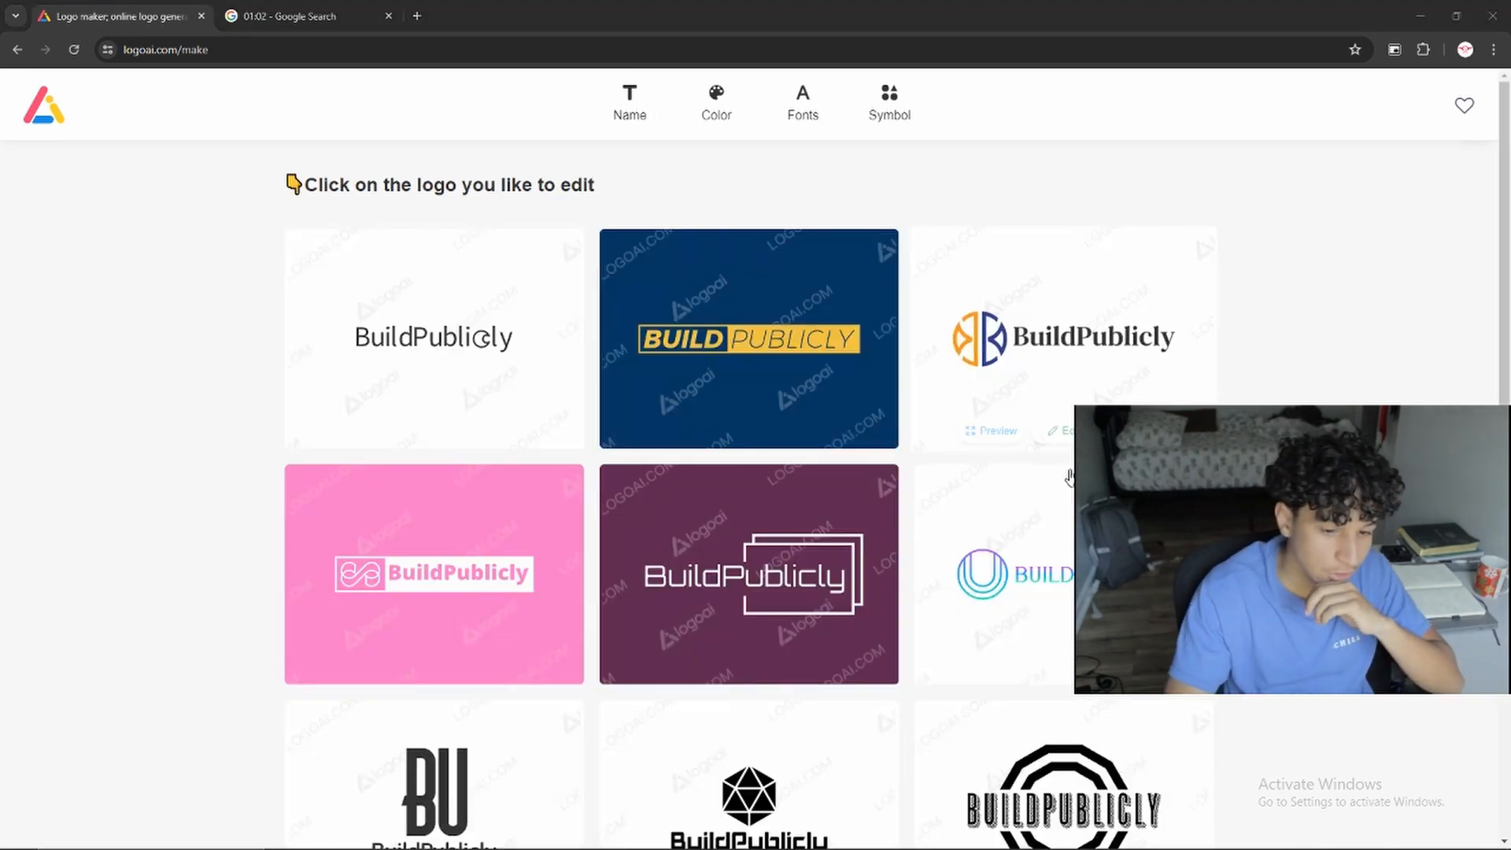
pyautogui.scroll(-10, 753, 480)
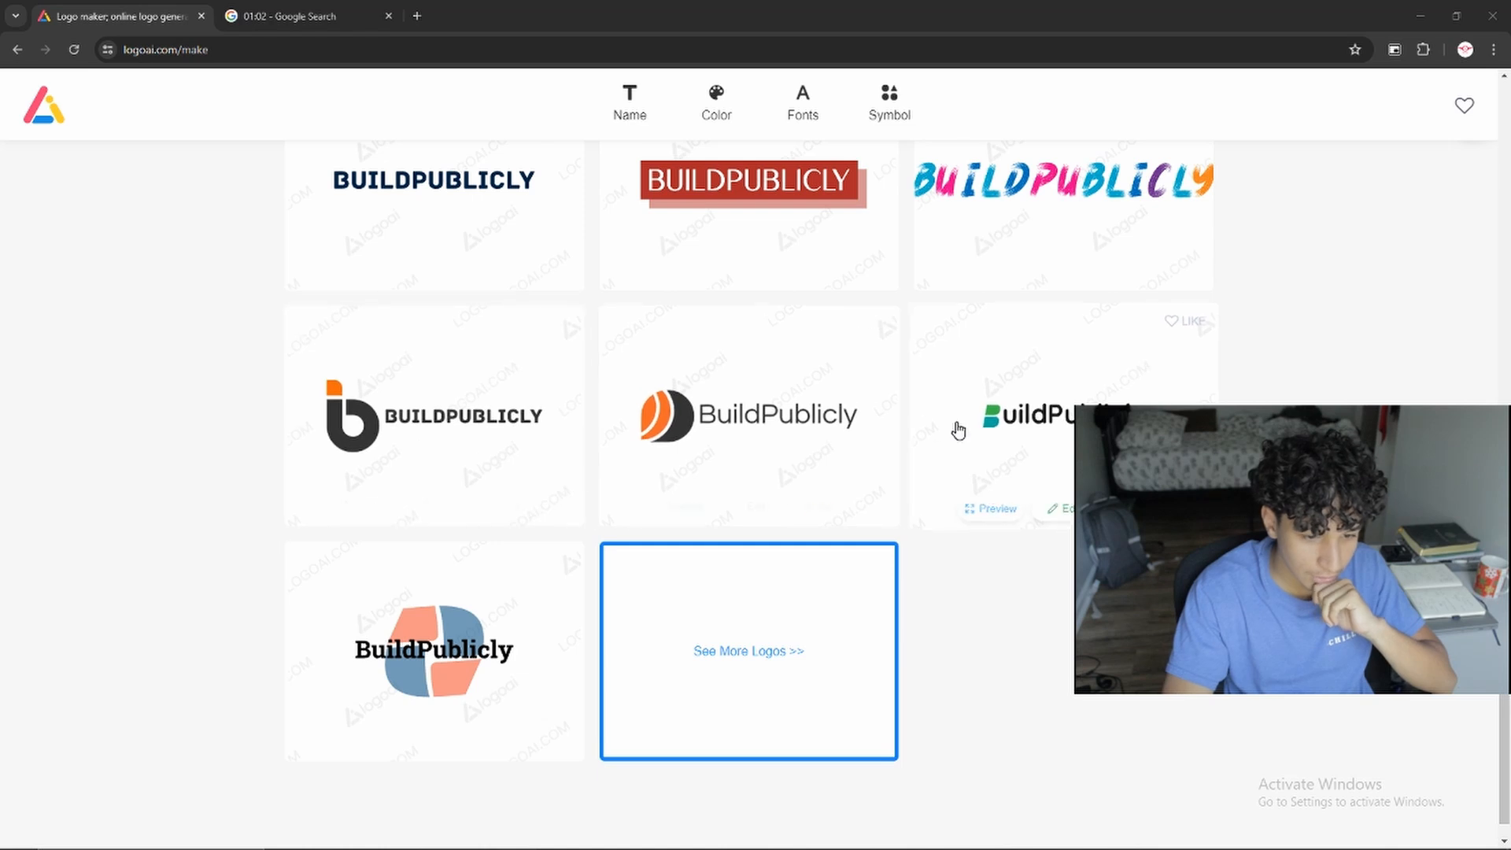
pyautogui.scroll(-1, 1058, 450)
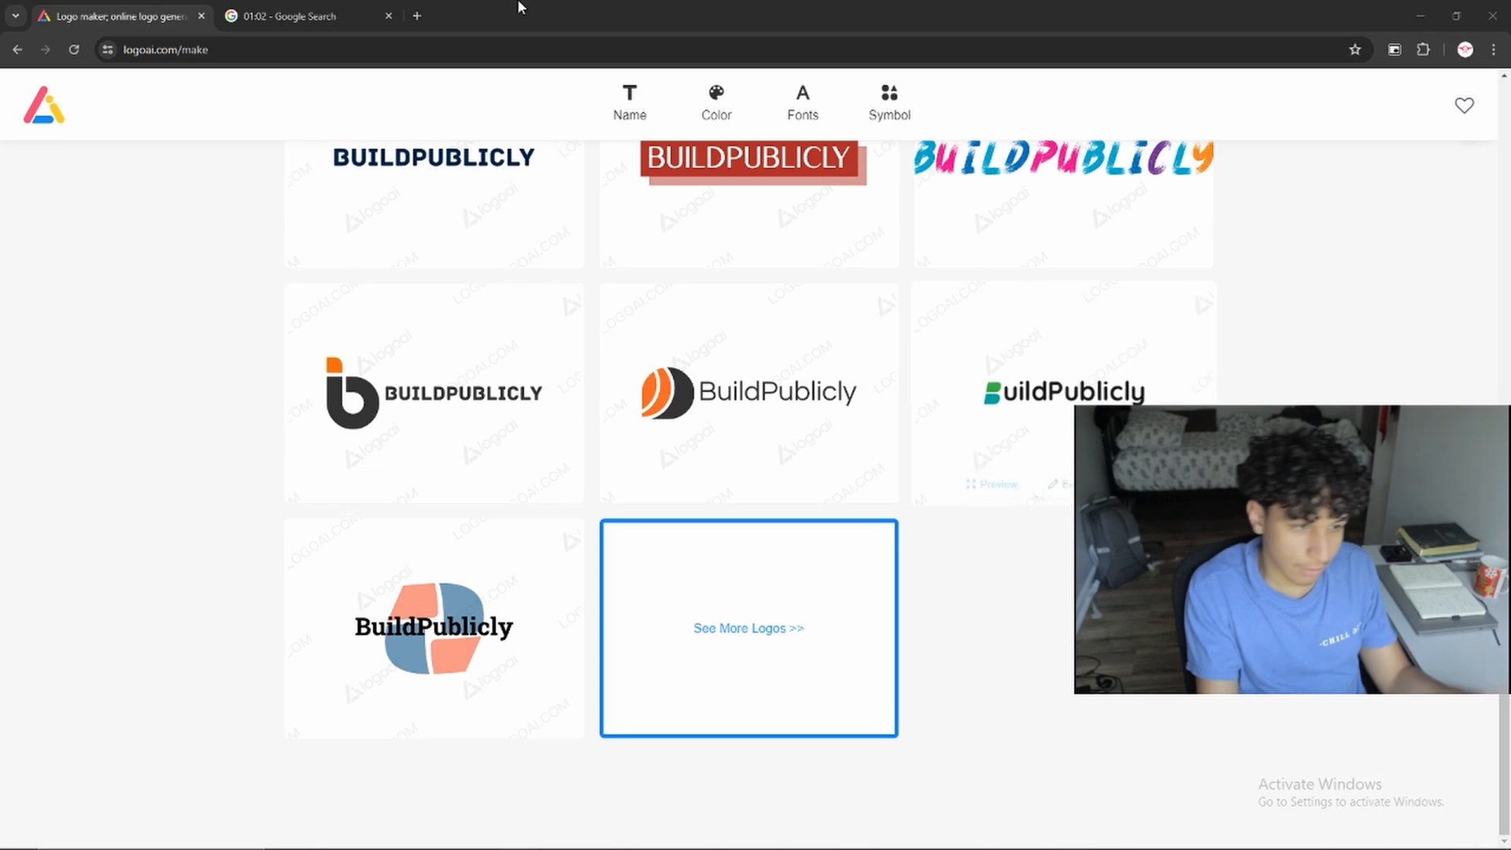
# Search Google for "logo maker" in a new browser tab
pyautogui.click(418, 15)
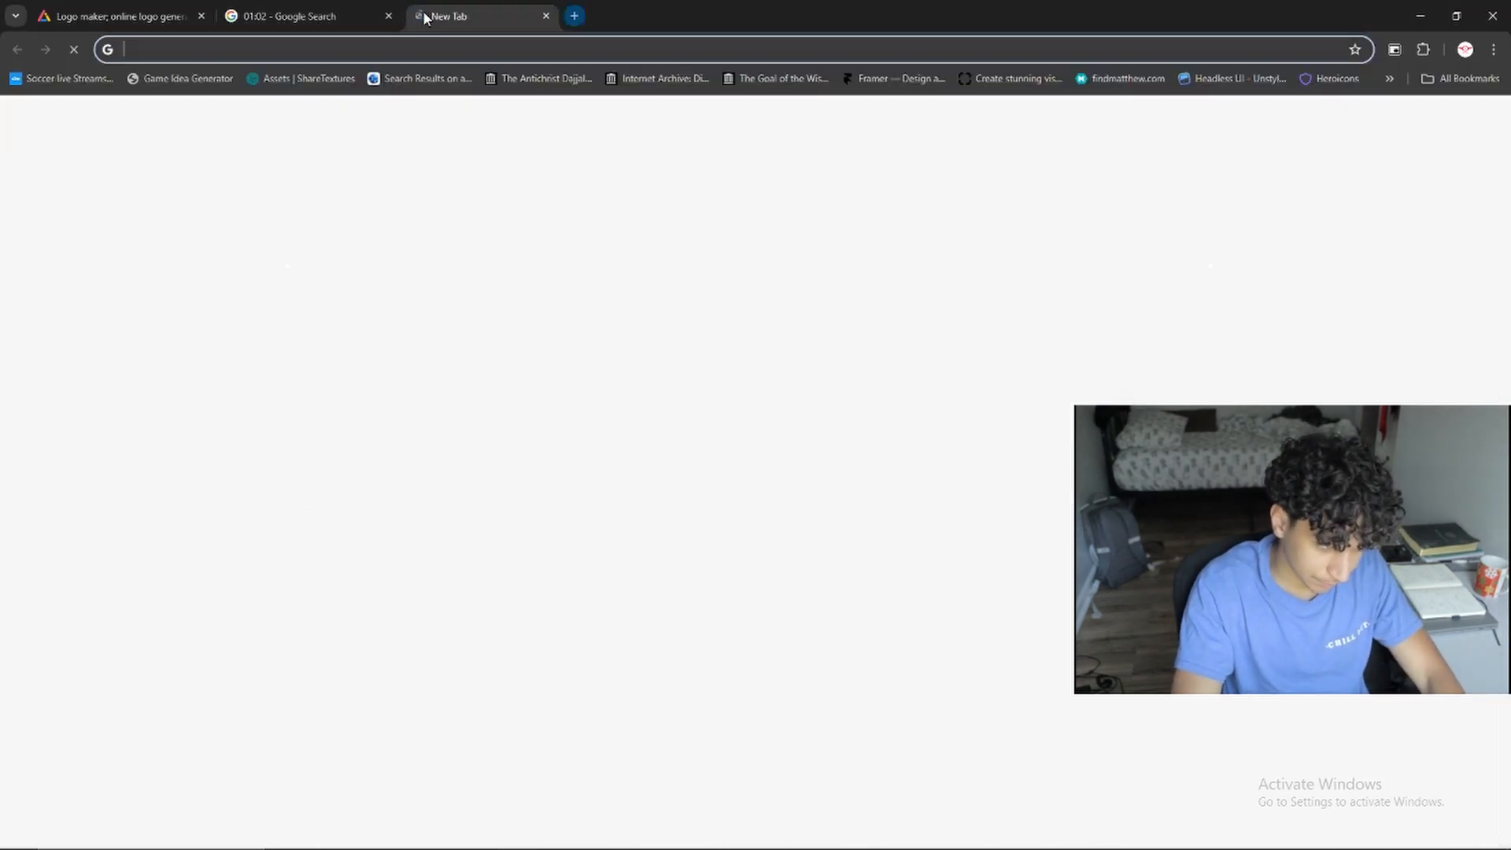
pyautogui.write('logo maker')
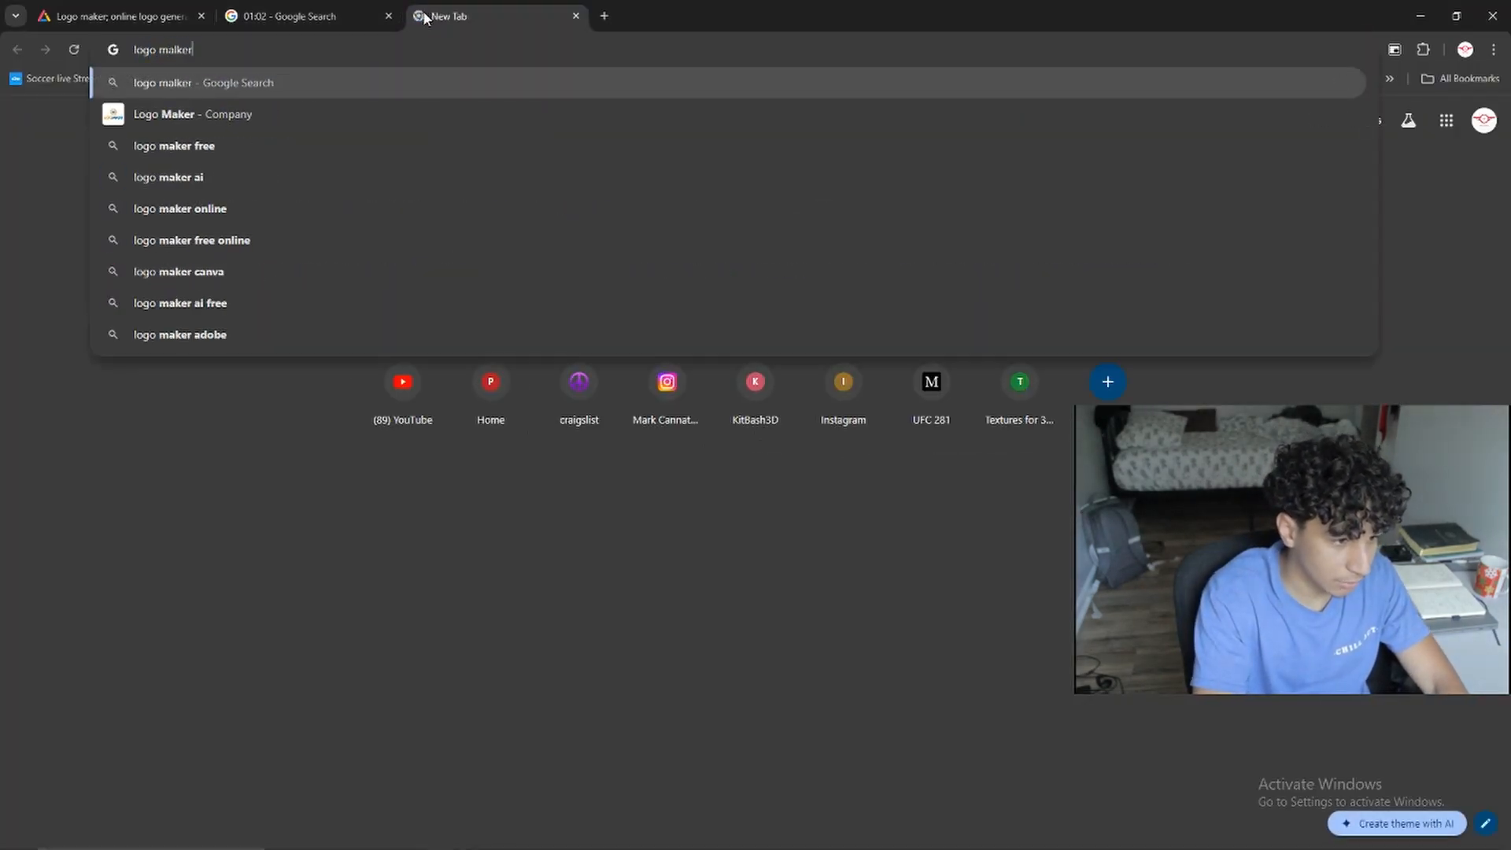
pyautogui.press('Return')
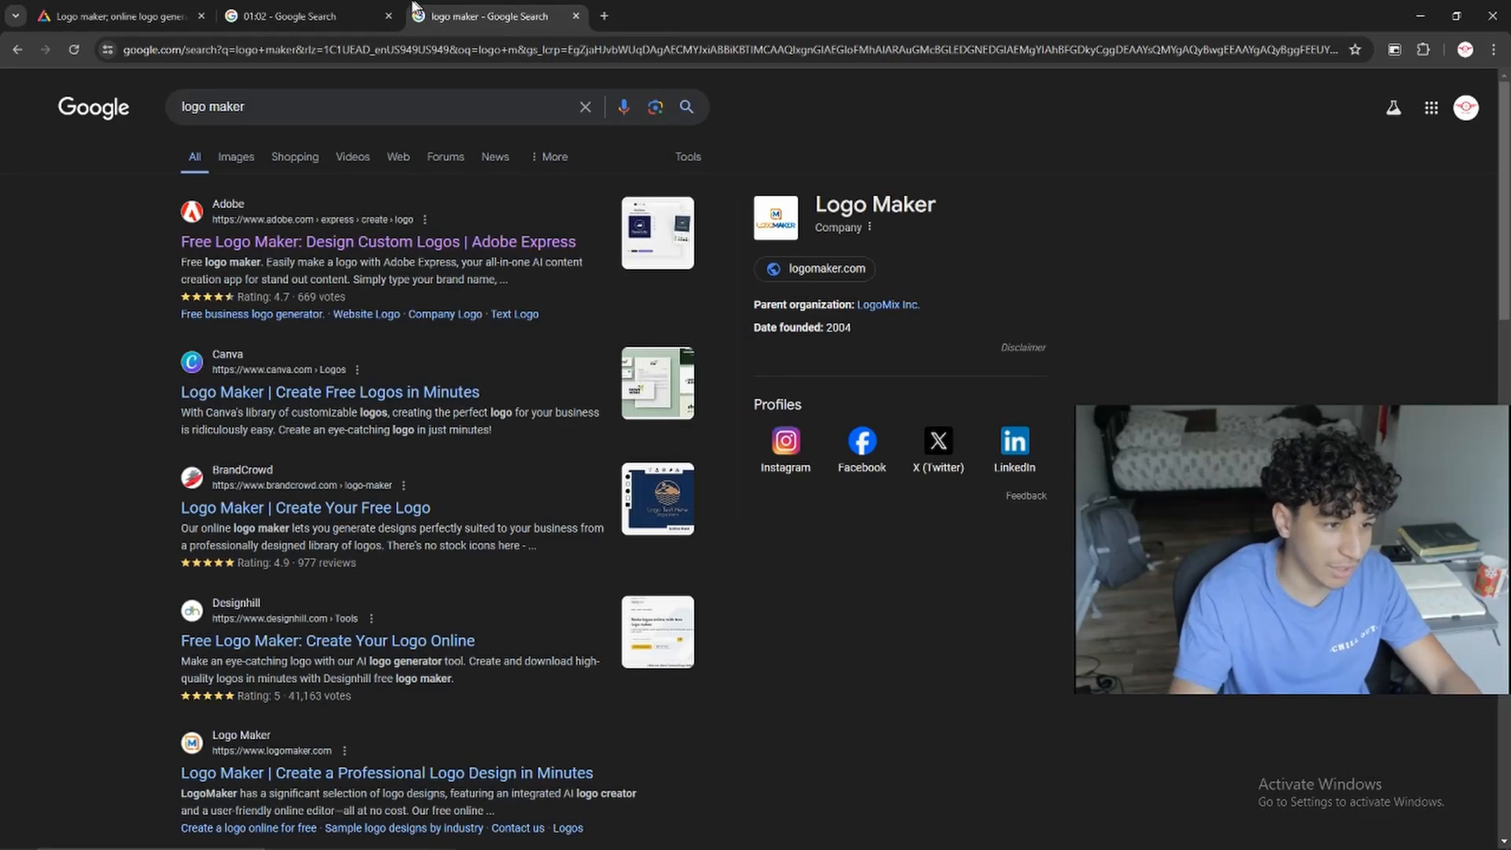
pyautogui.click(303, 16)
pyautogui.click(488, 16)
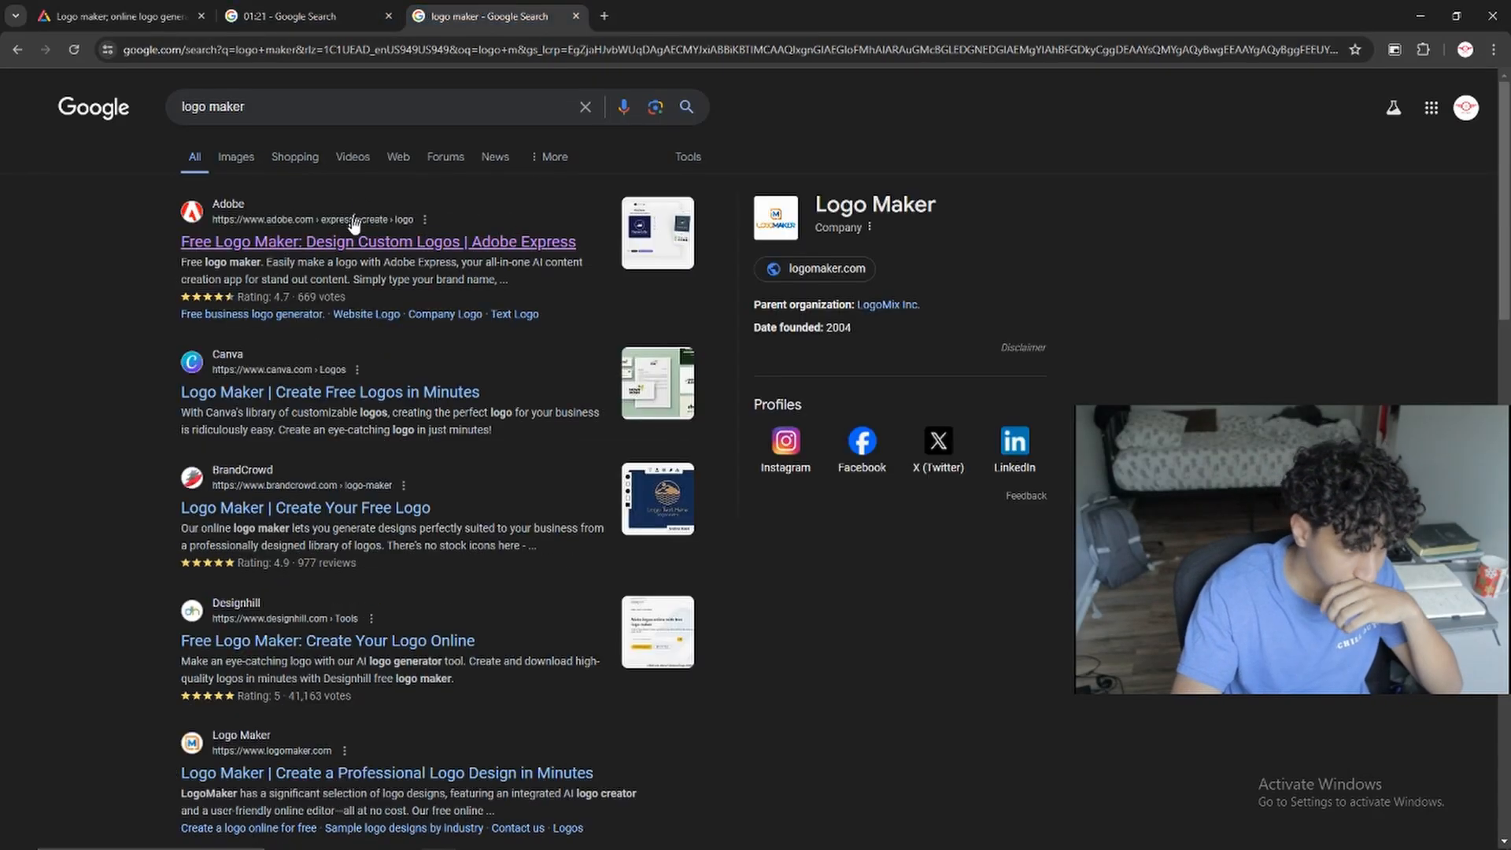
# Check the Adobe Express result, return to the search results and open Canva's logo maker instead
pyautogui.click(374, 246)
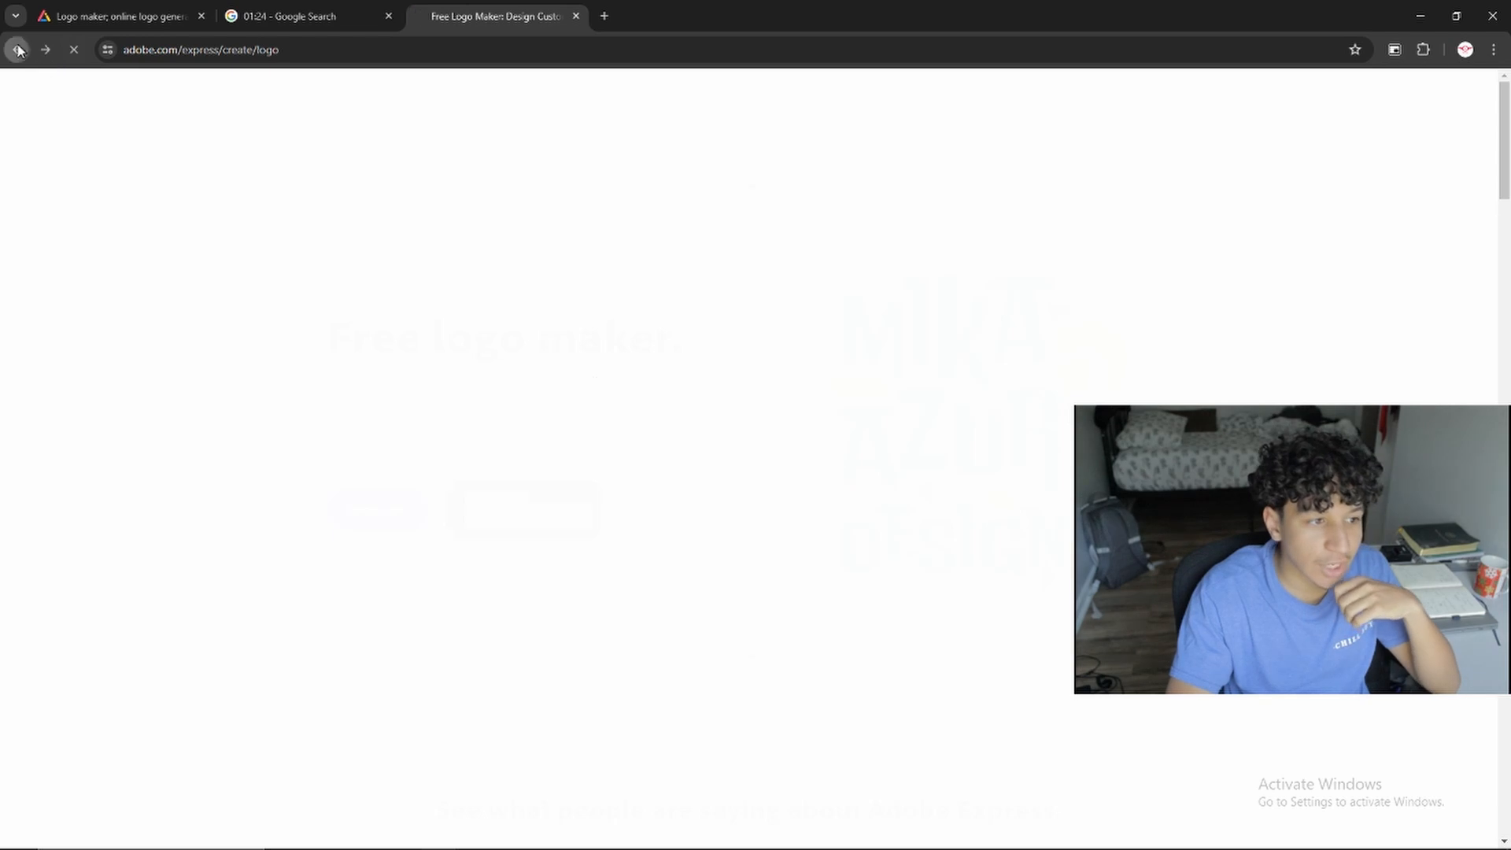
pyautogui.click(17, 51)
pyautogui.click(293, 389)
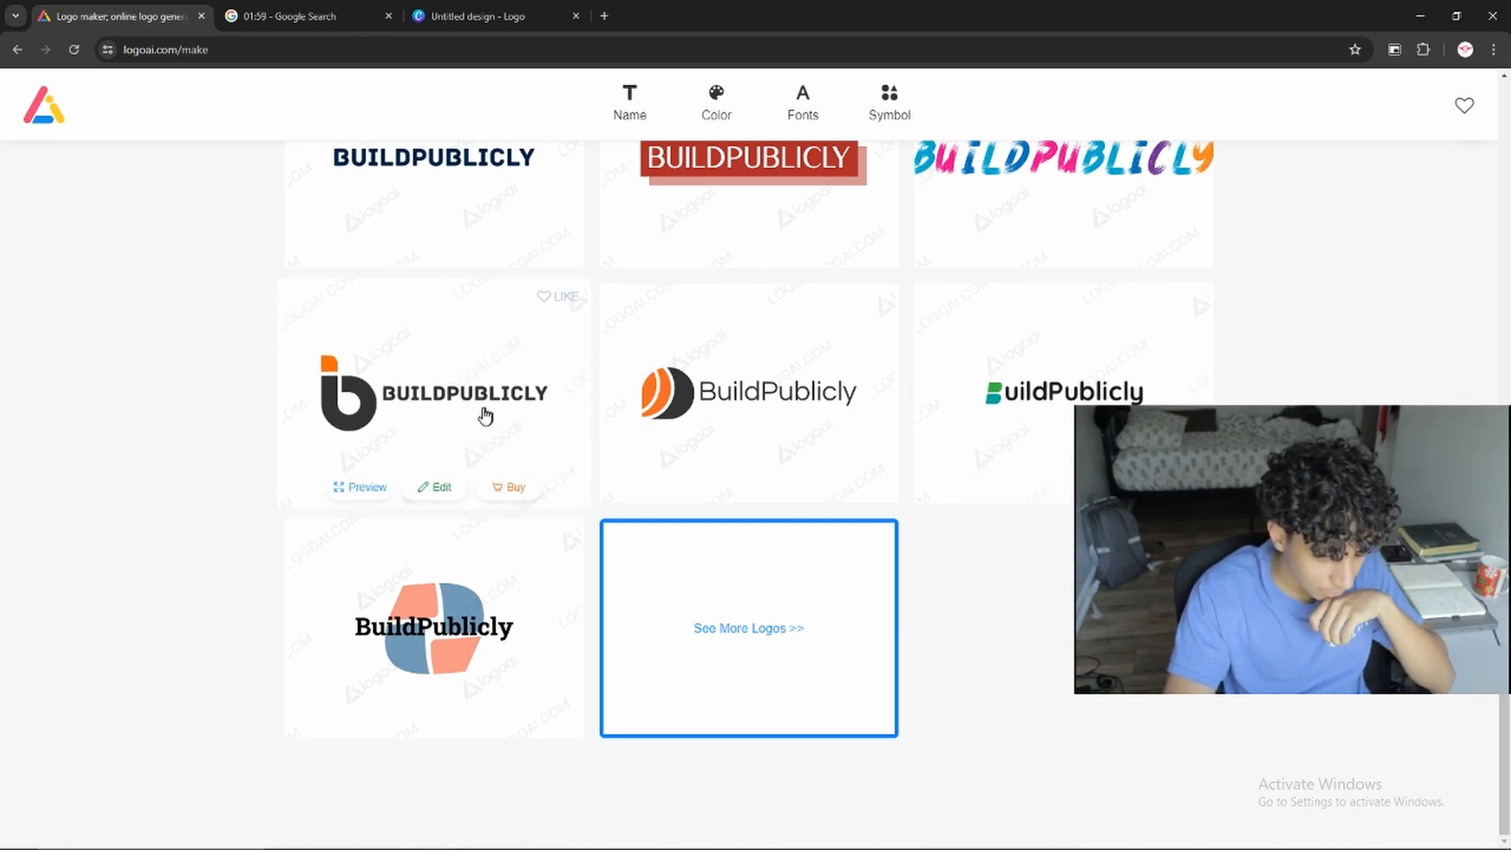
# Preview the generated BuildPublicly logo with the orange-and-black symbol, open it for editing and select its name text to see the font
pyautogui.scroll(3, 492, 415)
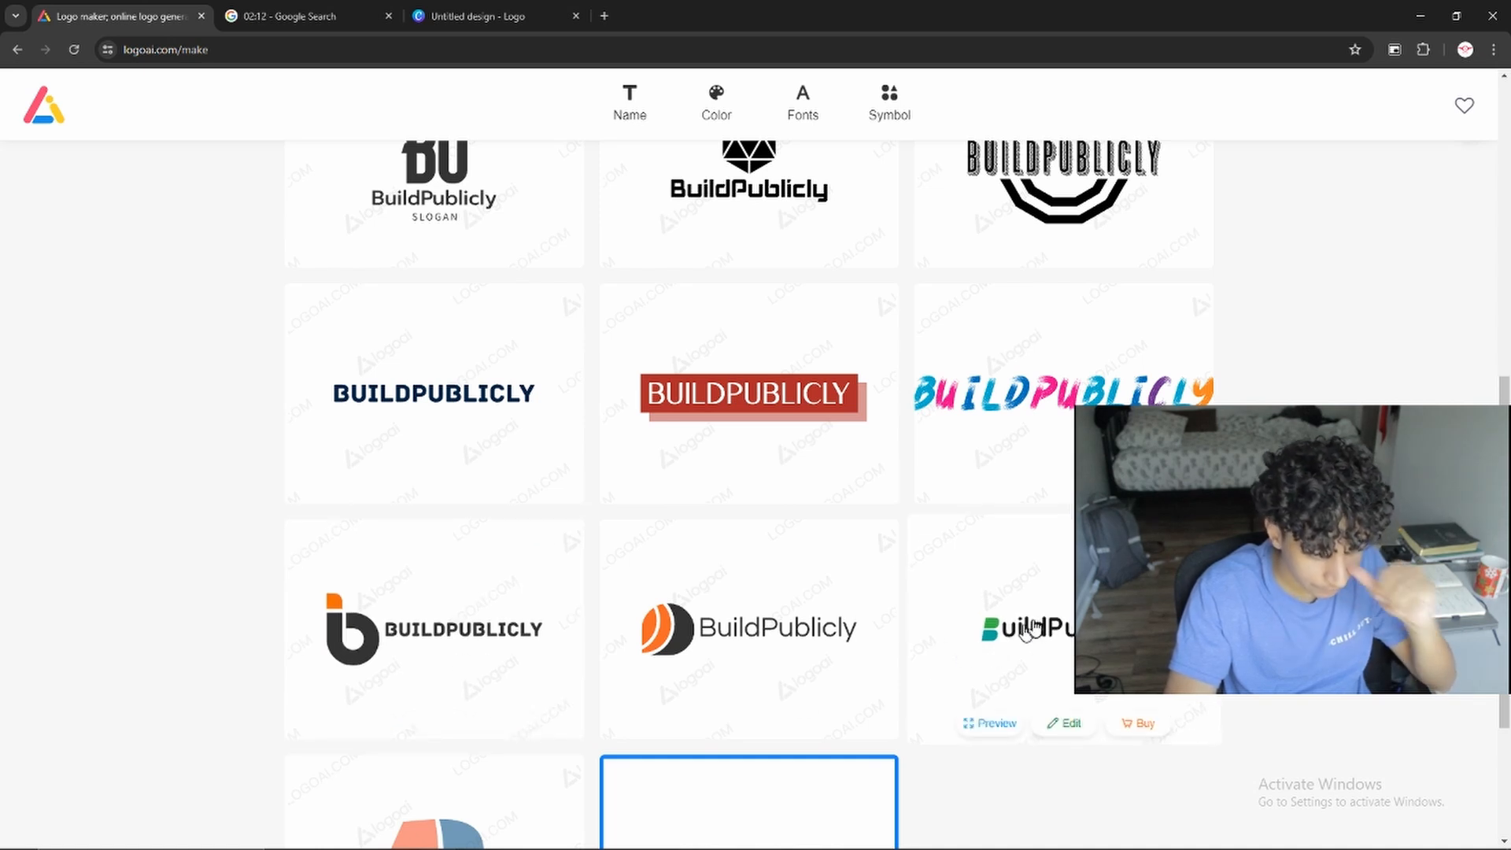
pyautogui.click(778, 636)
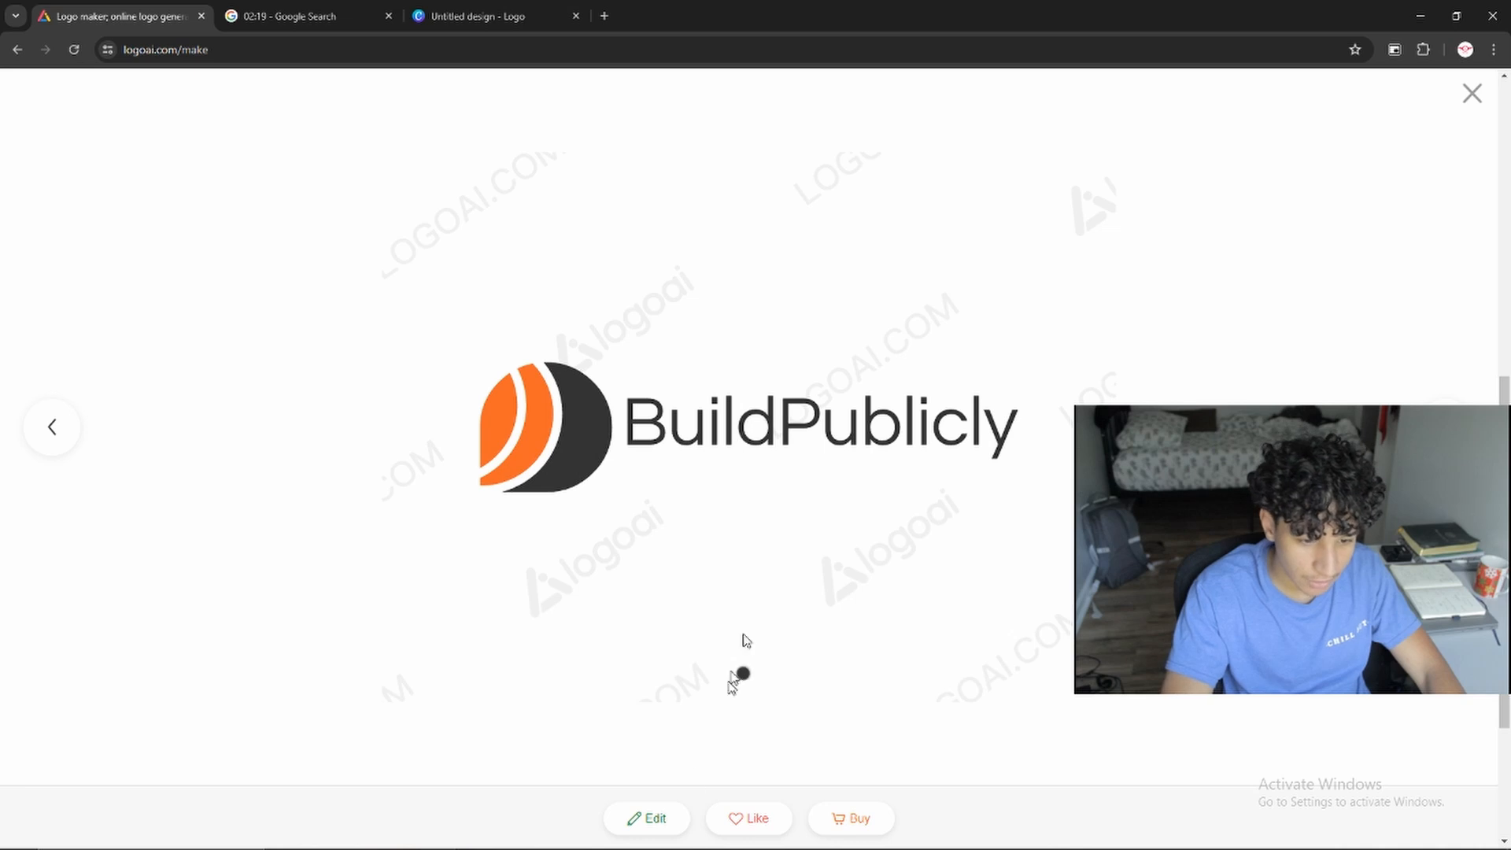
pyautogui.click(644, 818)
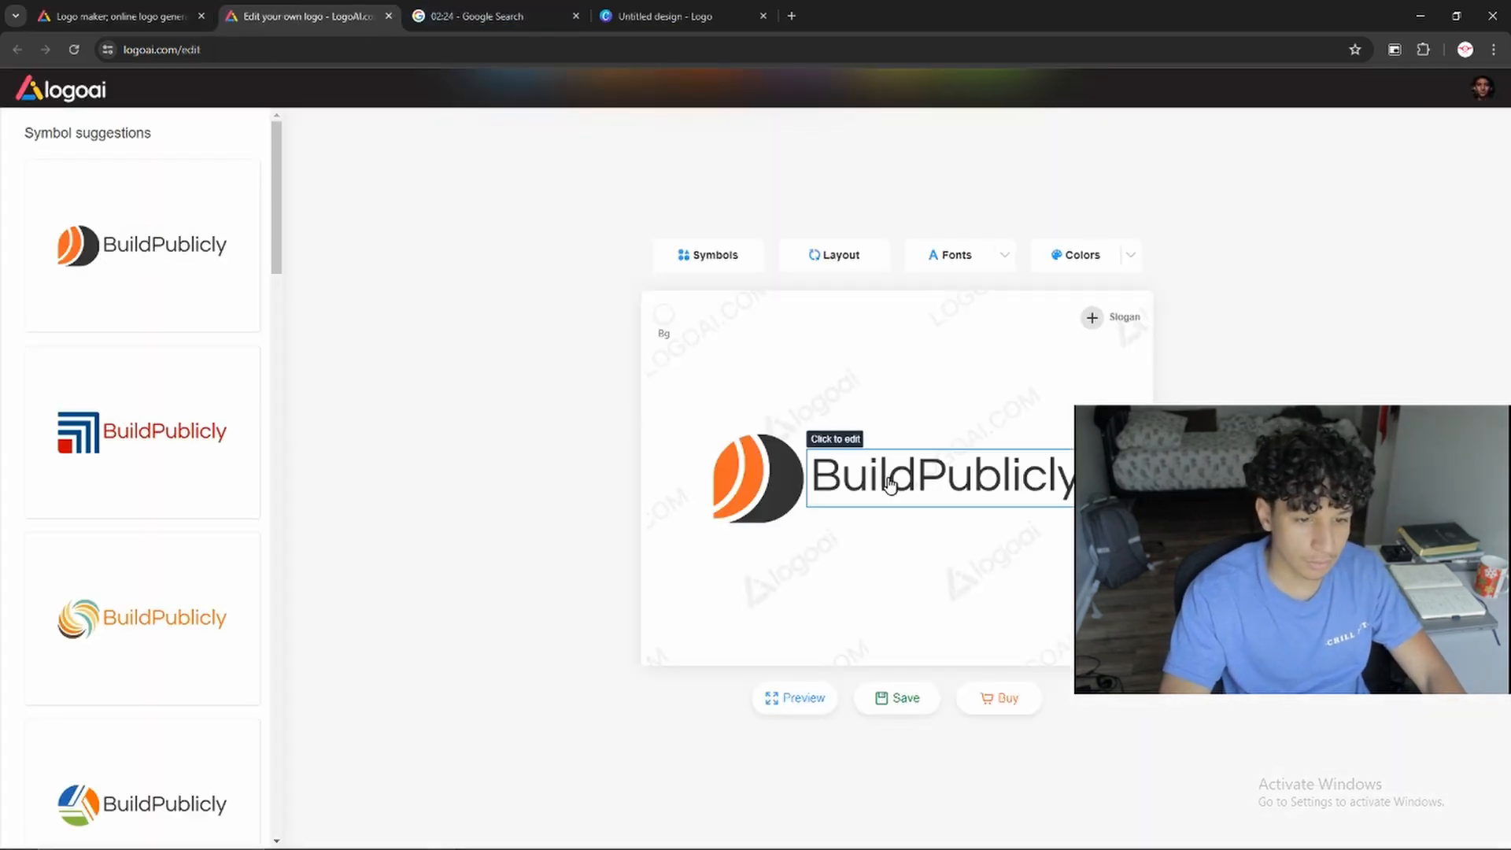
pyautogui.click(887, 476)
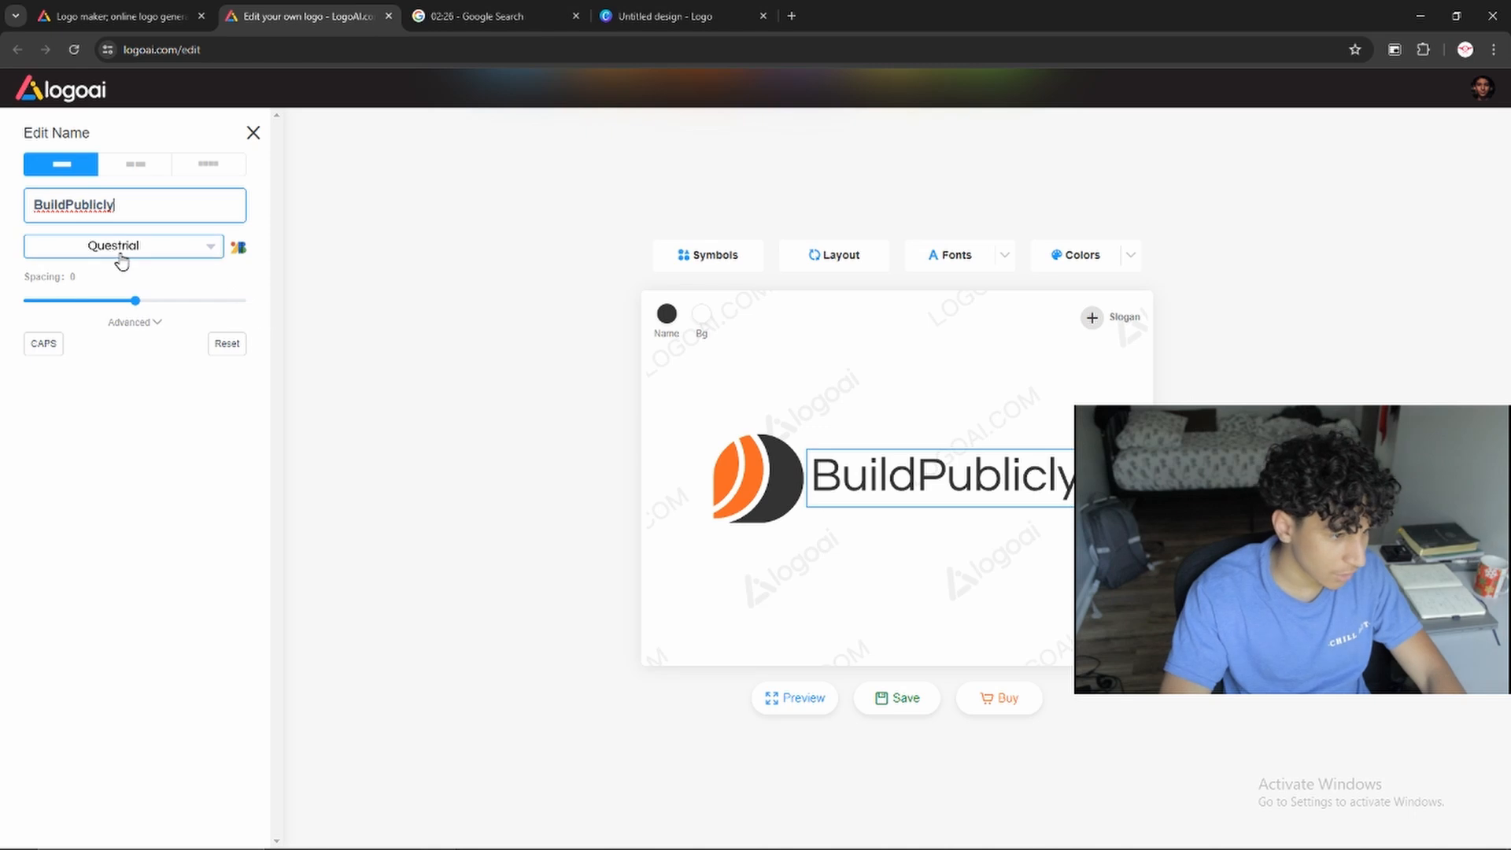
# Switch to the blank Canva logo design, show its text options and select the empty page
pyautogui.click(665, 16)
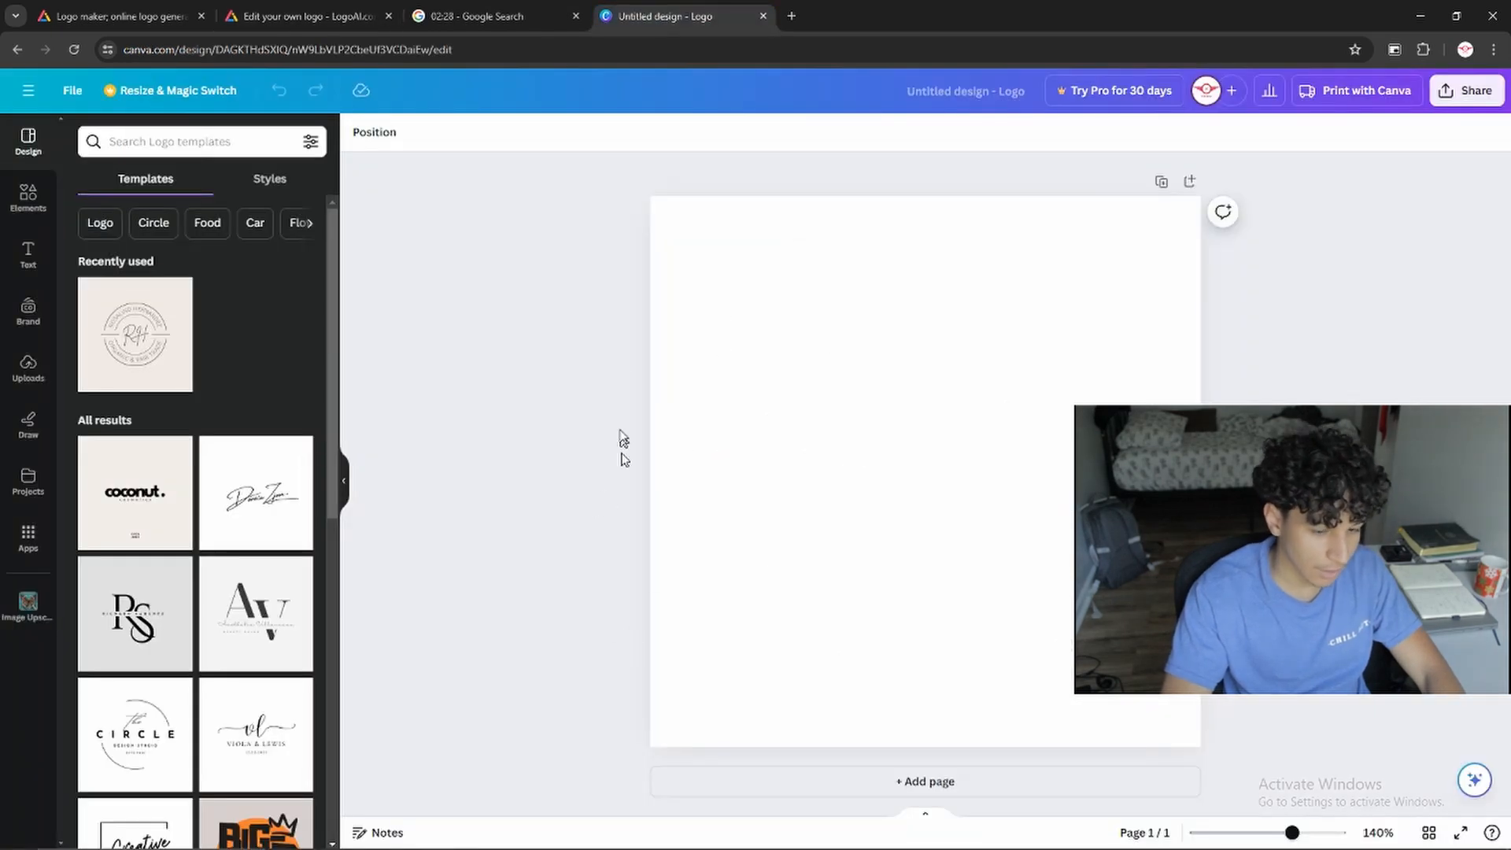
pyautogui.click(19, 271)
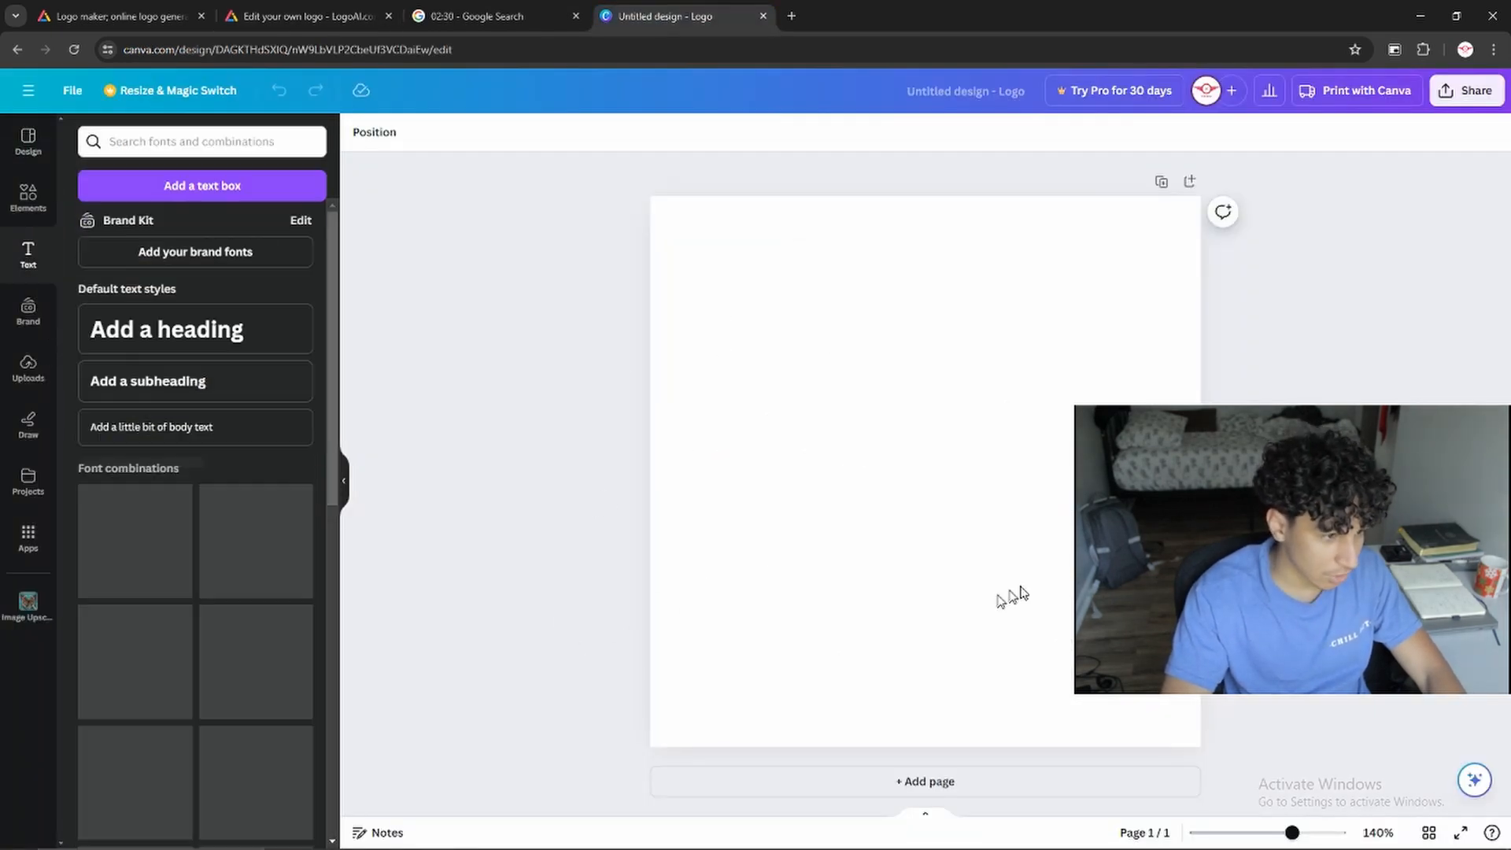
pyautogui.click(824, 429)
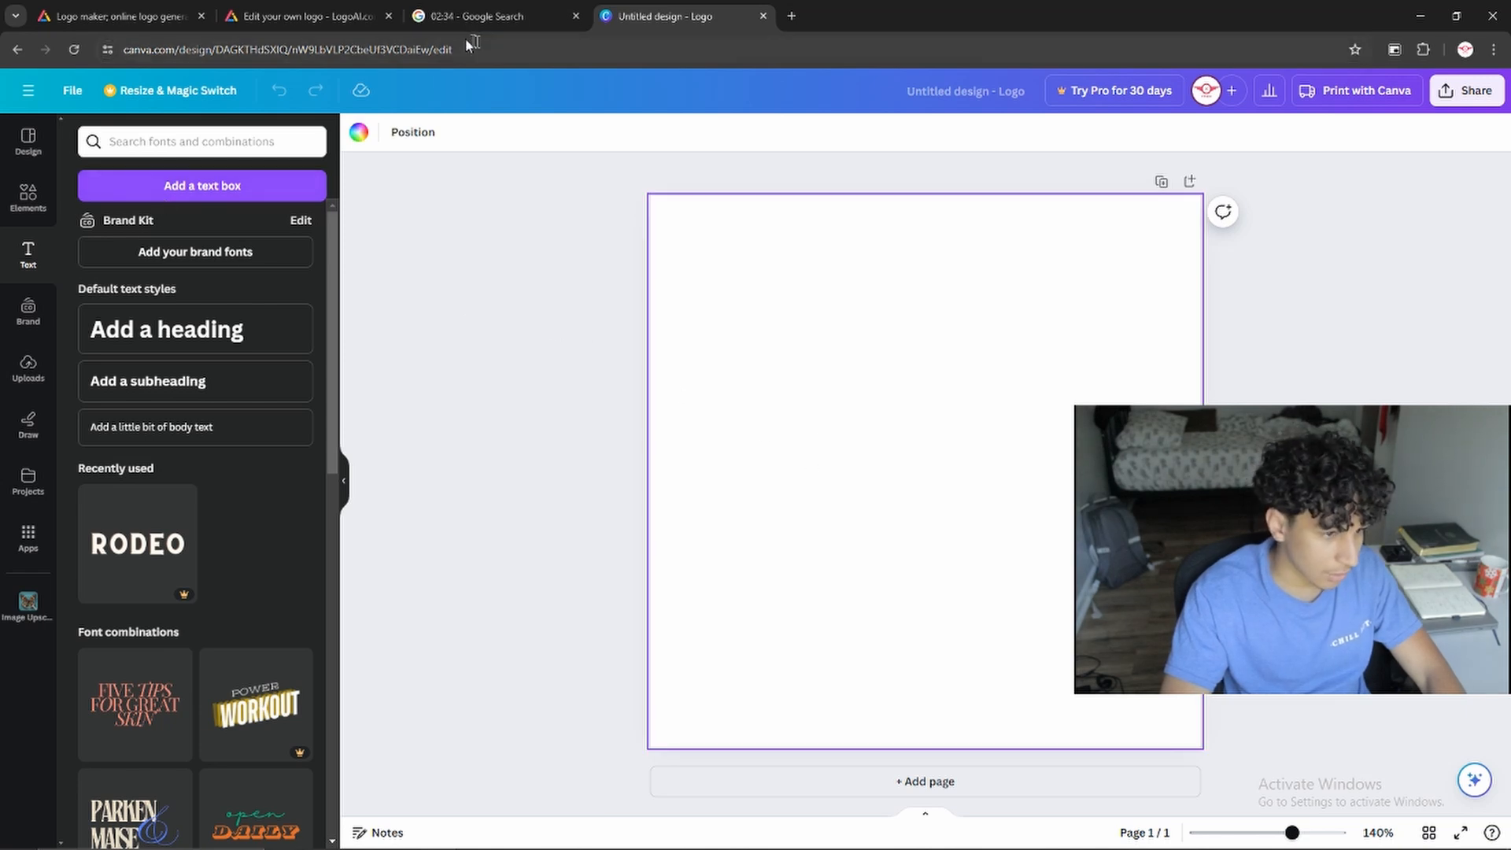
# Return to the LogoAI editor to study the orange-and-black logo, and preview the generated logo with the green-and-teal B
pyautogui.click(488, 16)
pyautogui.click(307, 16)
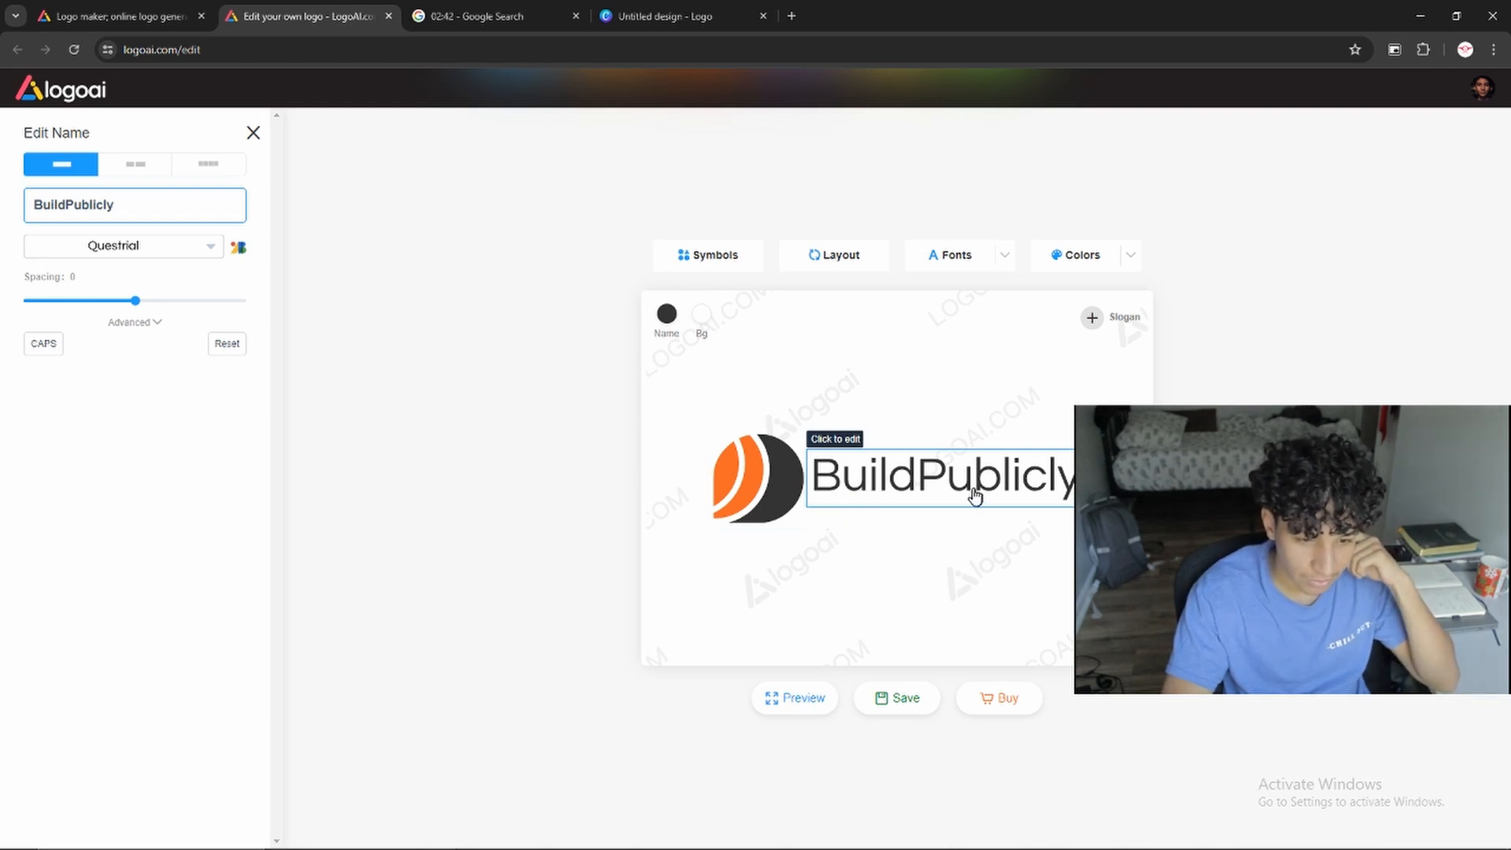
pyautogui.click(665, 15)
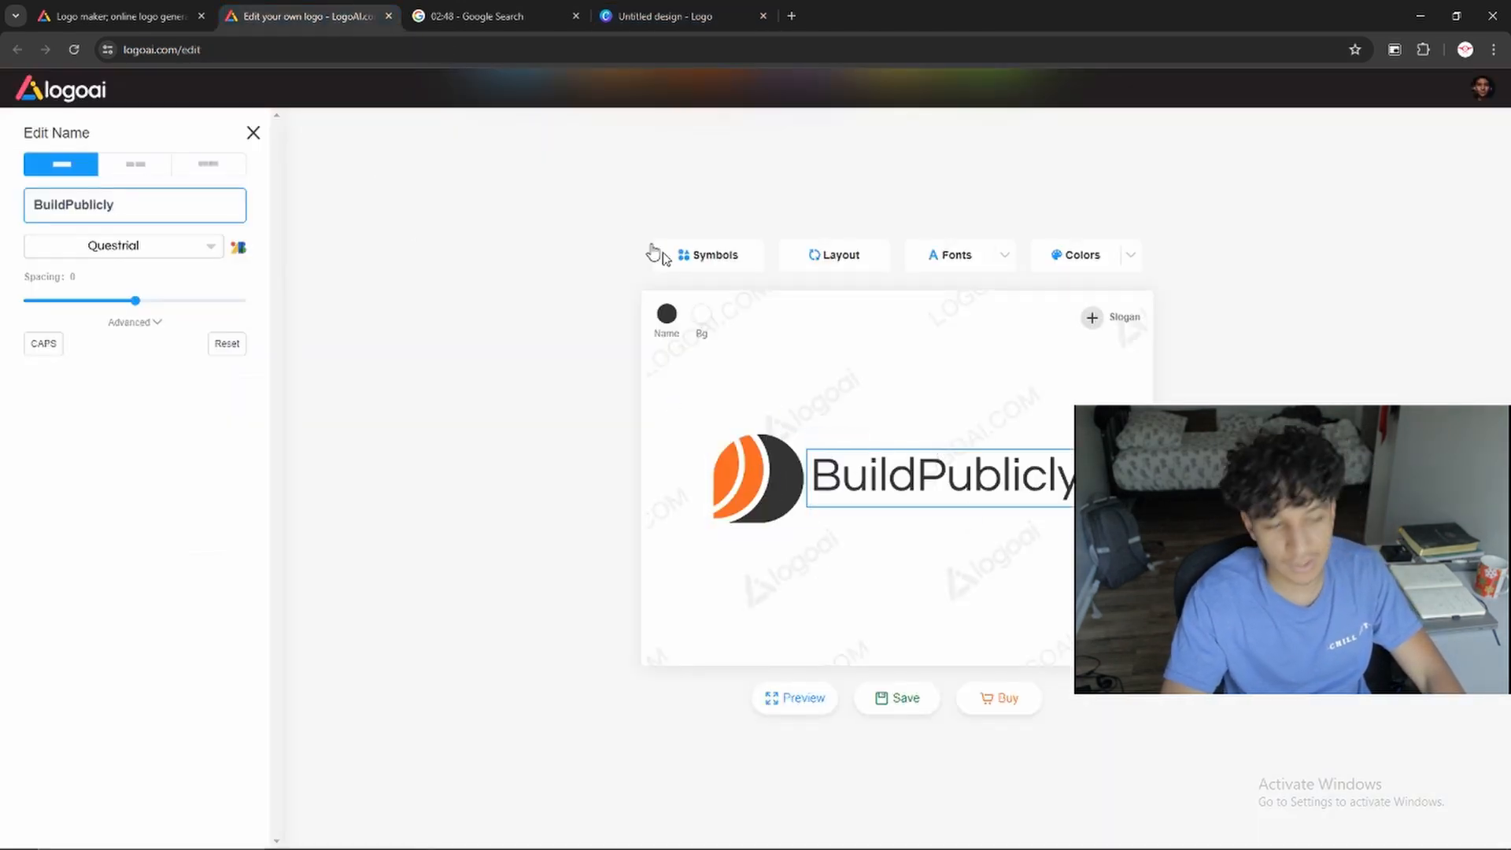
pyautogui.click(665, 16)
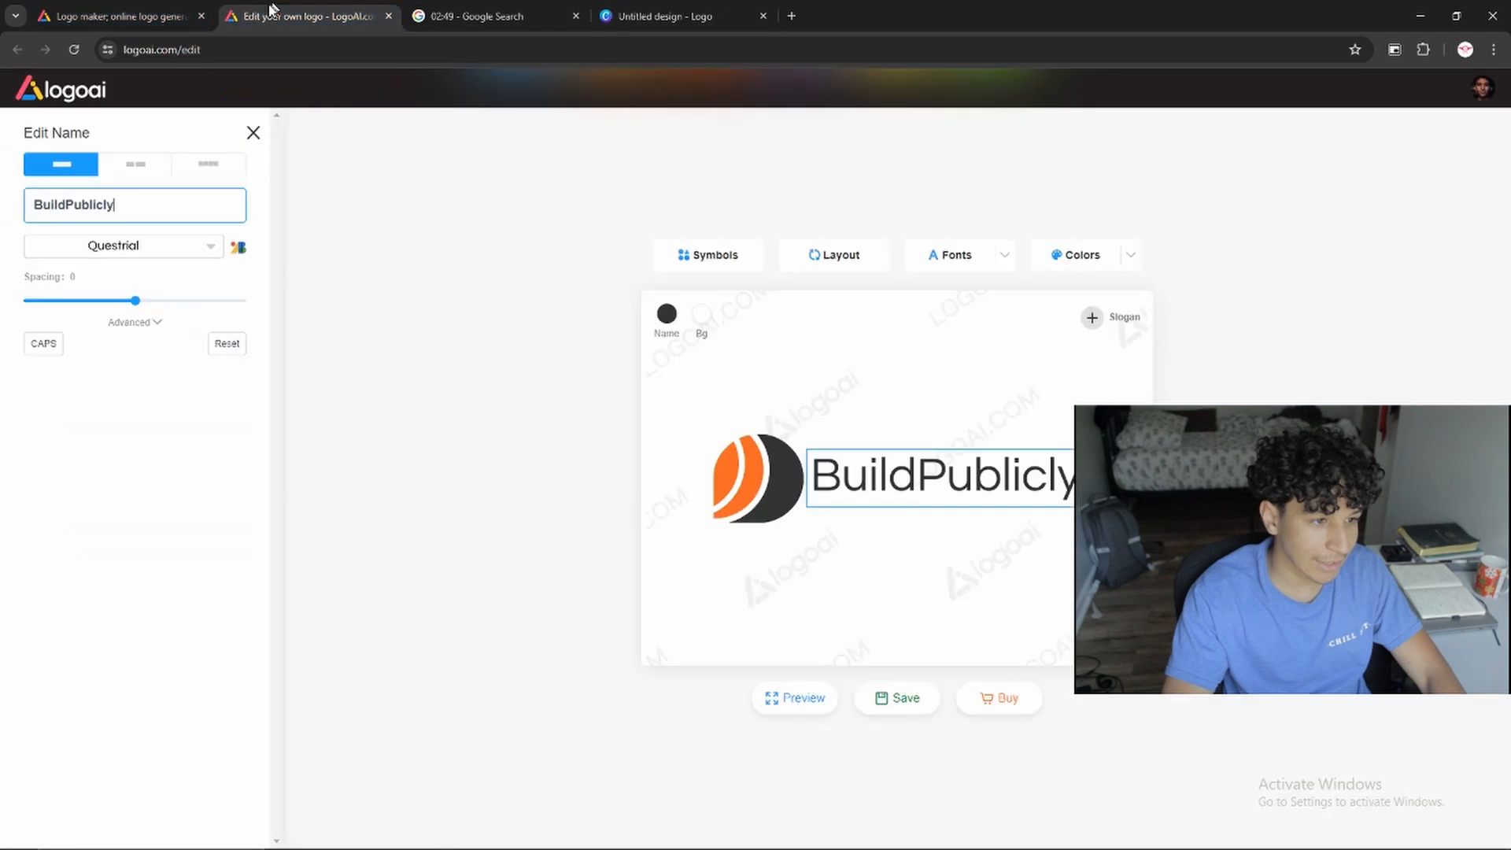
pyautogui.click(118, 16)
pyautogui.click(1069, 625)
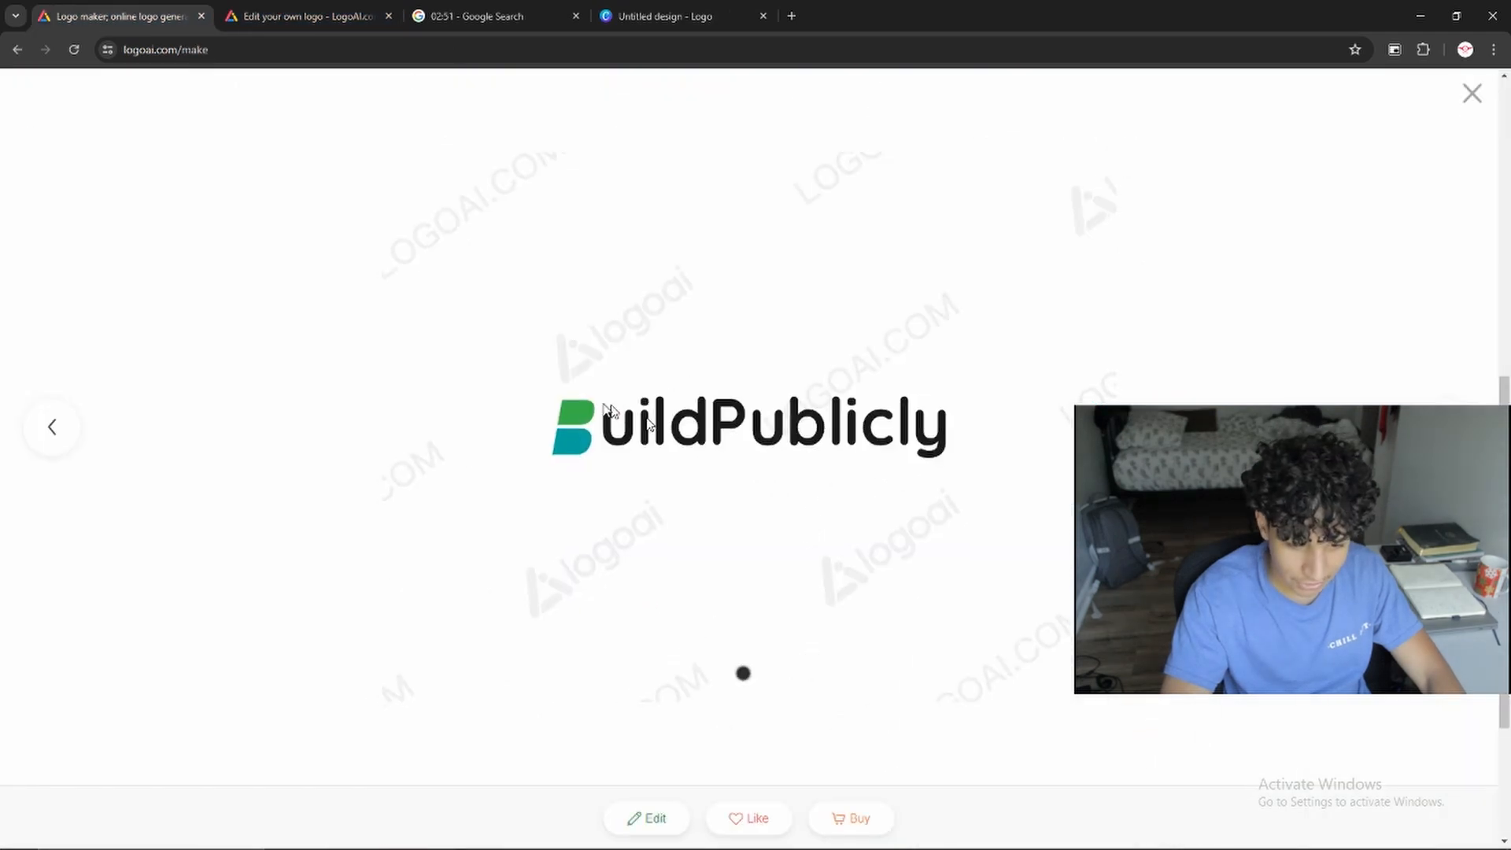
# Switch to the Canva design and add the flat-topped shape with a rounded bottom from the full shapes collection to the page
pyautogui.click(715, 10)
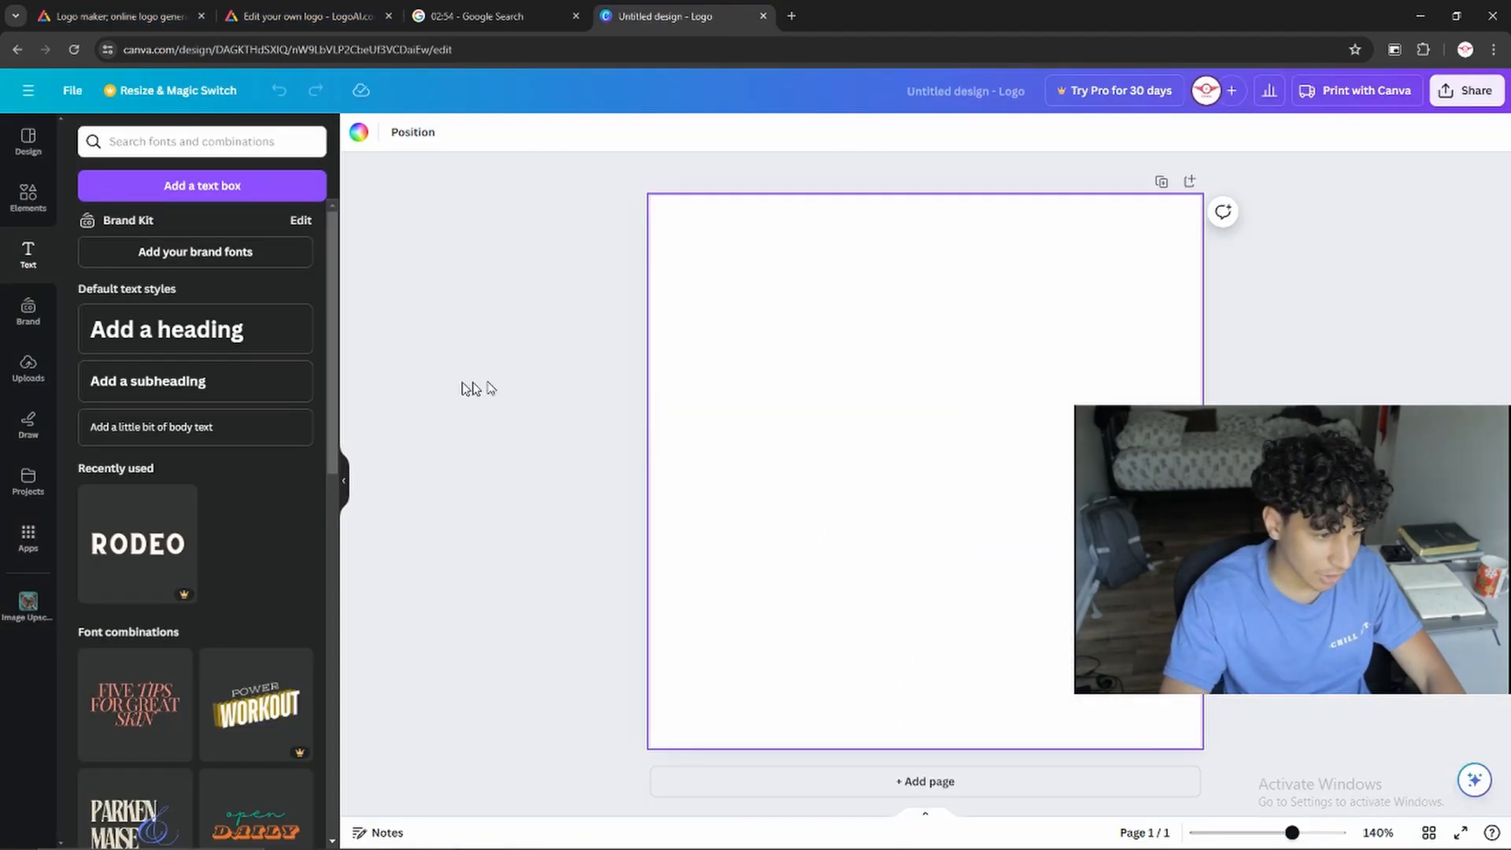
pyautogui.click(28, 198)
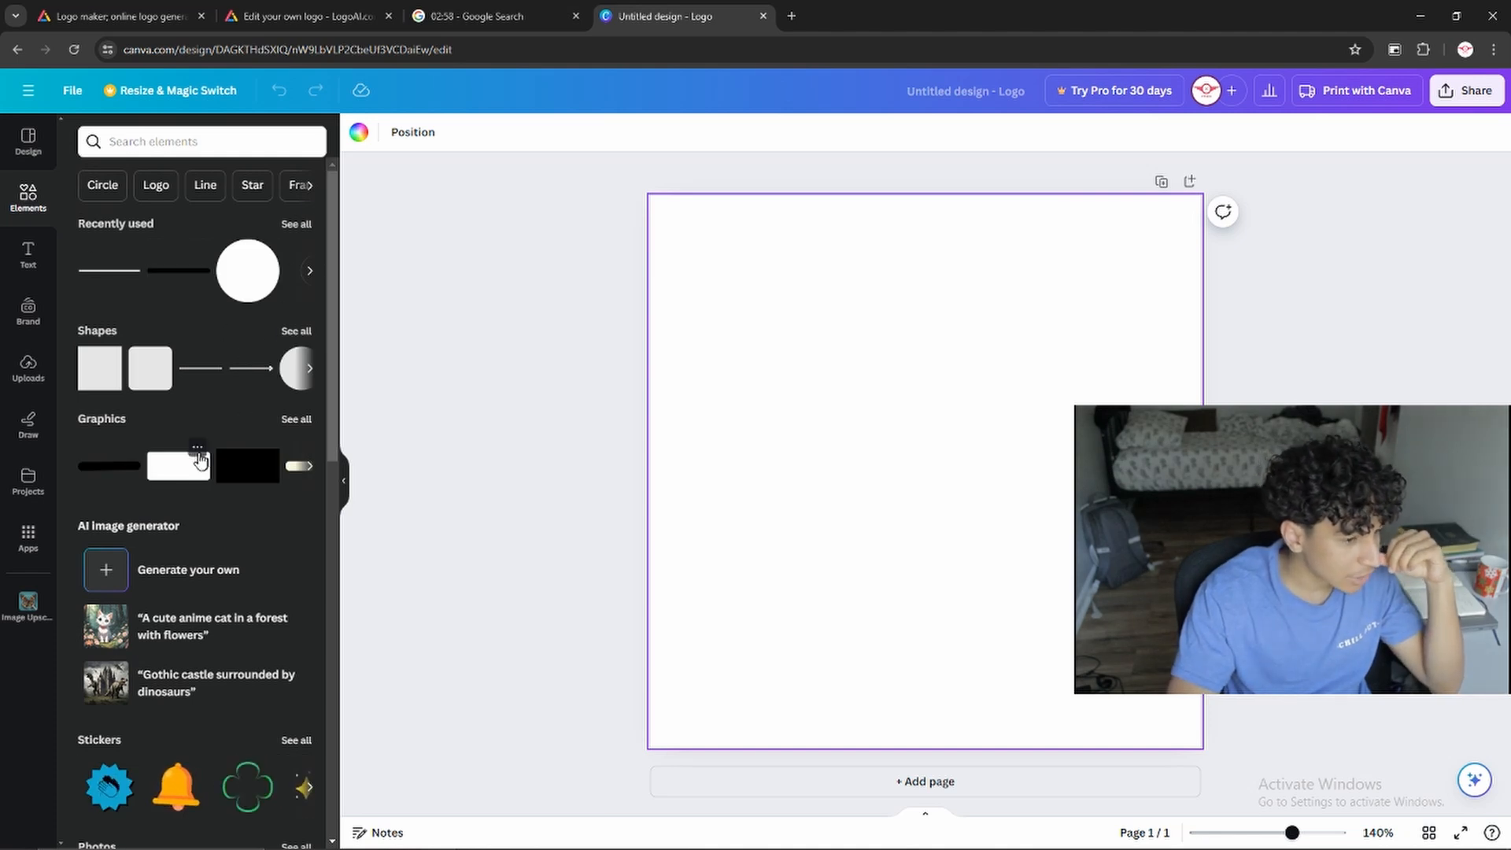
pyautogui.click(307, 376)
pyautogui.click(307, 375)
pyautogui.click(293, 331)
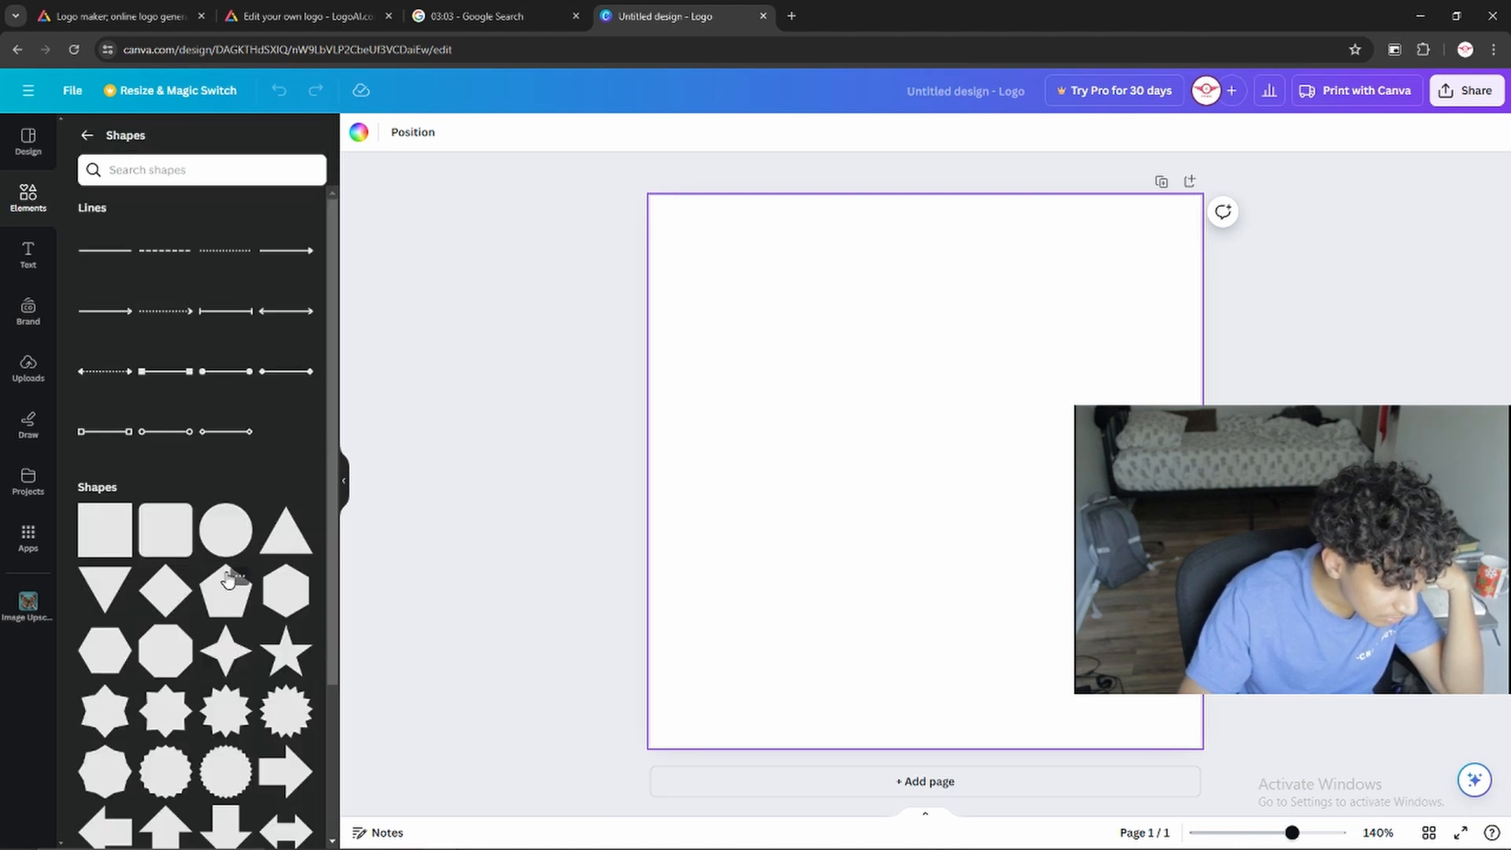
pyautogui.scroll(-5, 228, 578)
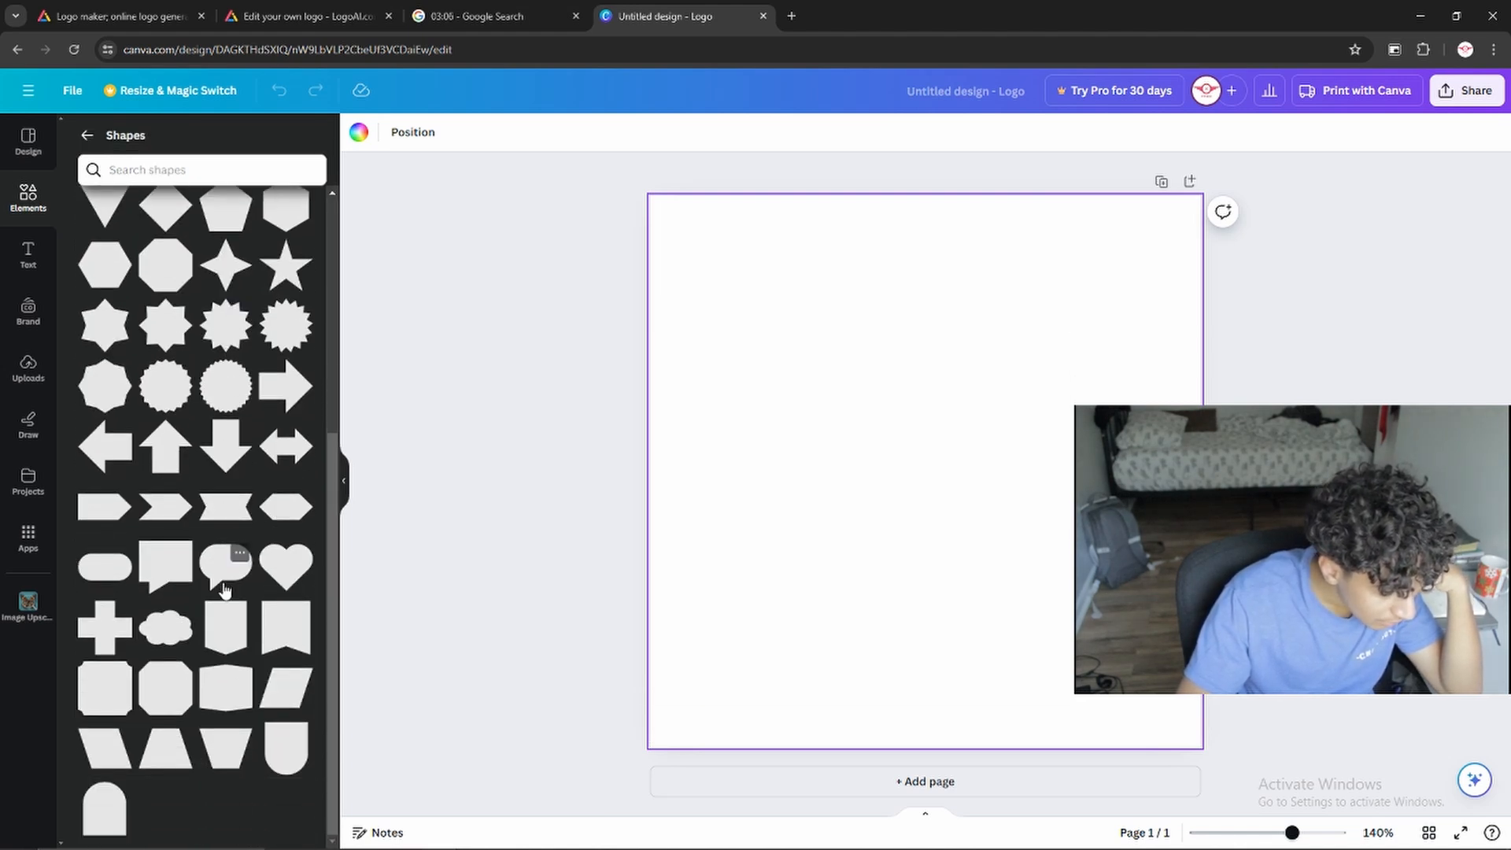
pyautogui.moveTo(303, 773); pyautogui.dragTo(994, 533)
pyautogui.click(297, 756)
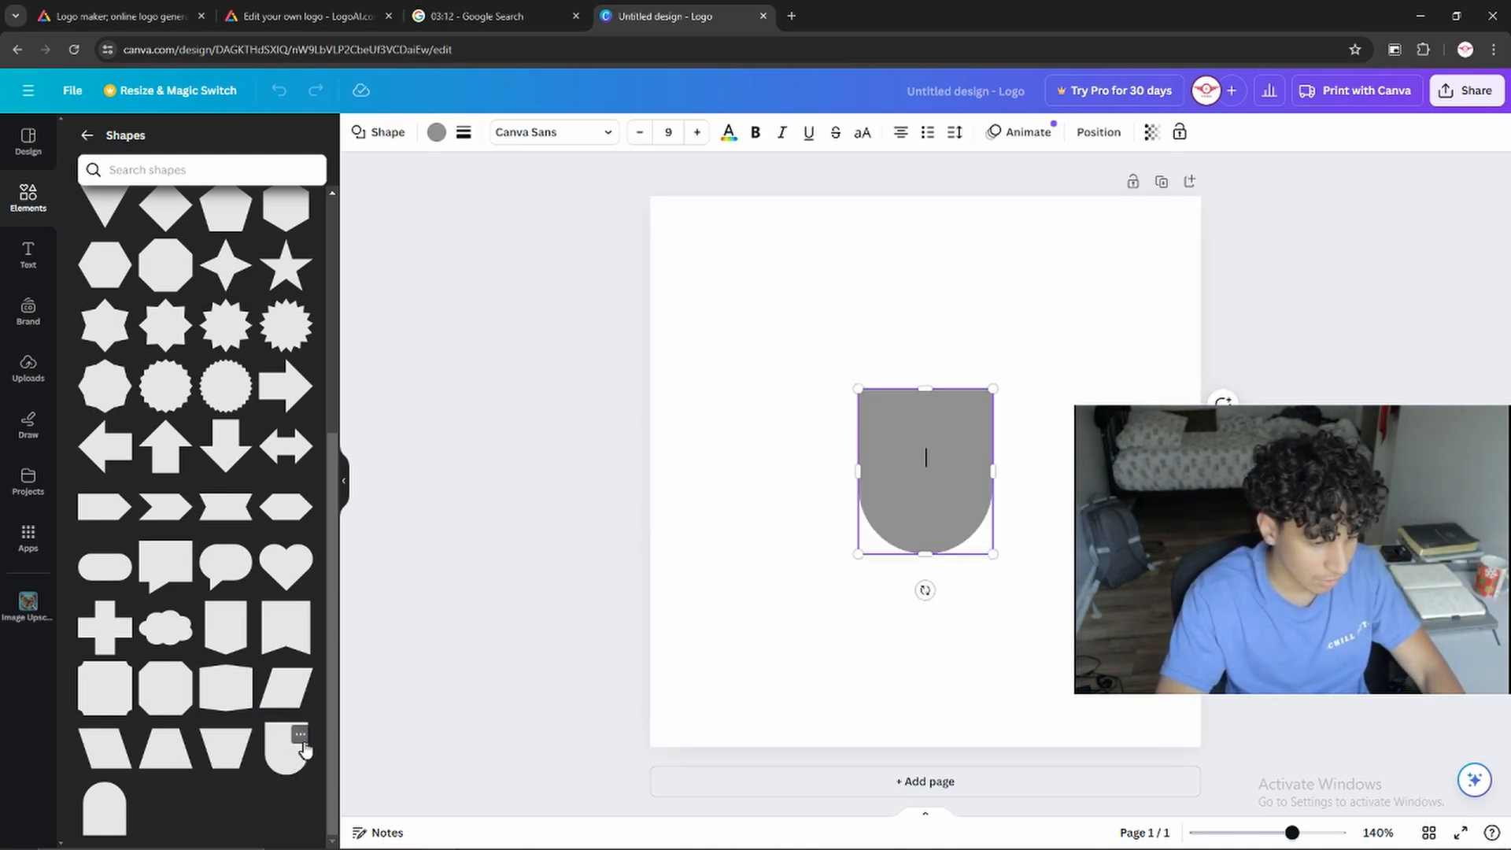
pyautogui.click(1056, 537)
# Rotate the grey shape so its rounded end faces right, enlarge it and place it in the upper middle of the page
pyautogui.moveTo(923, 512); pyautogui.dragTo(867, 480)
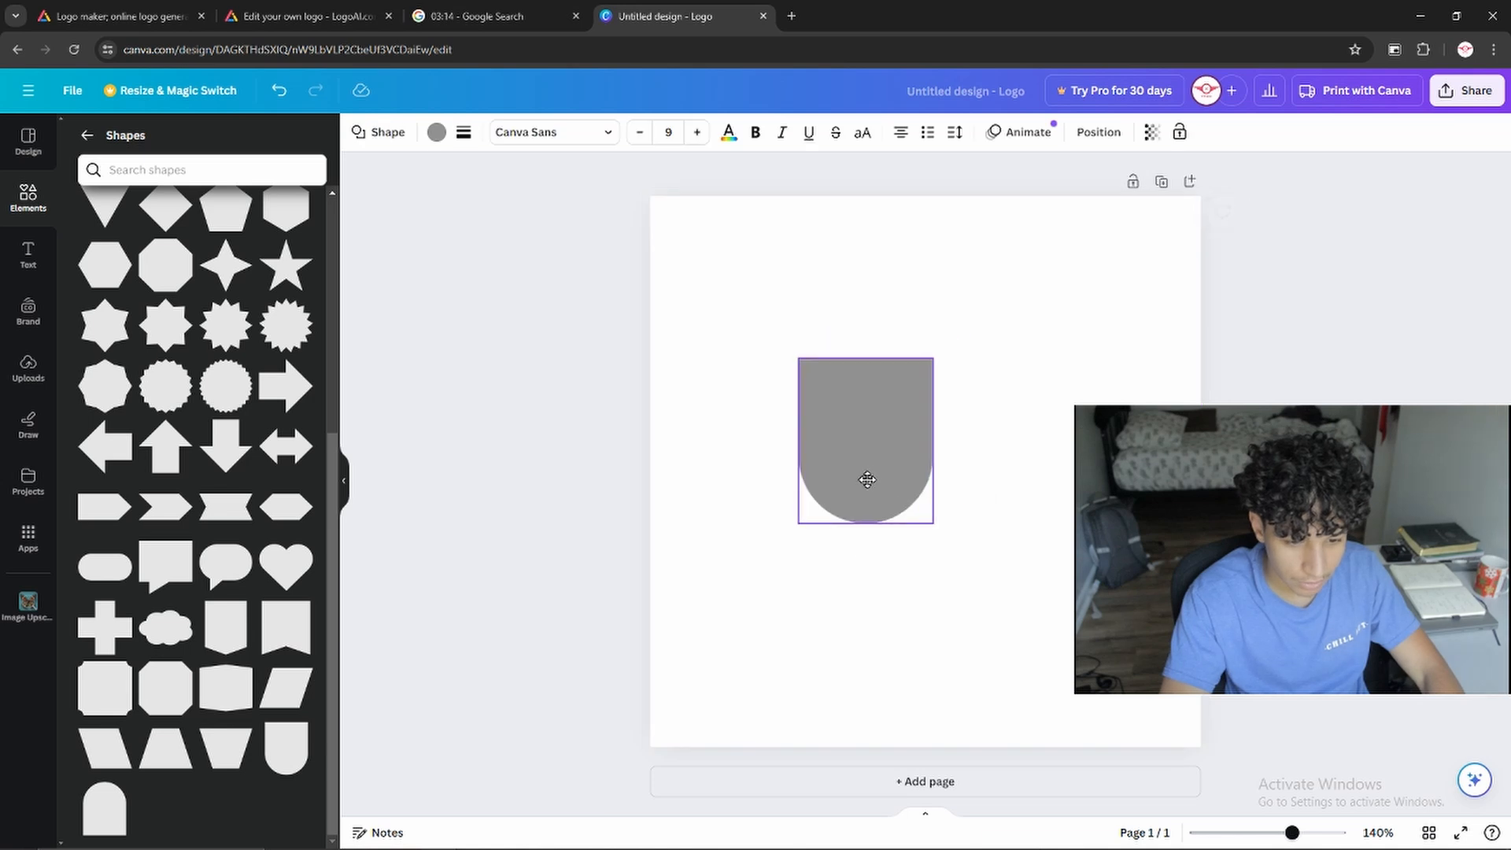
pyautogui.moveTo(867, 533); pyautogui.dragTo(1037, 428)
pyautogui.moveTo(950, 483); pyautogui.dragTo(923, 397)
pyautogui.moveTo(1055, 470); pyautogui.dragTo(1009, 441)
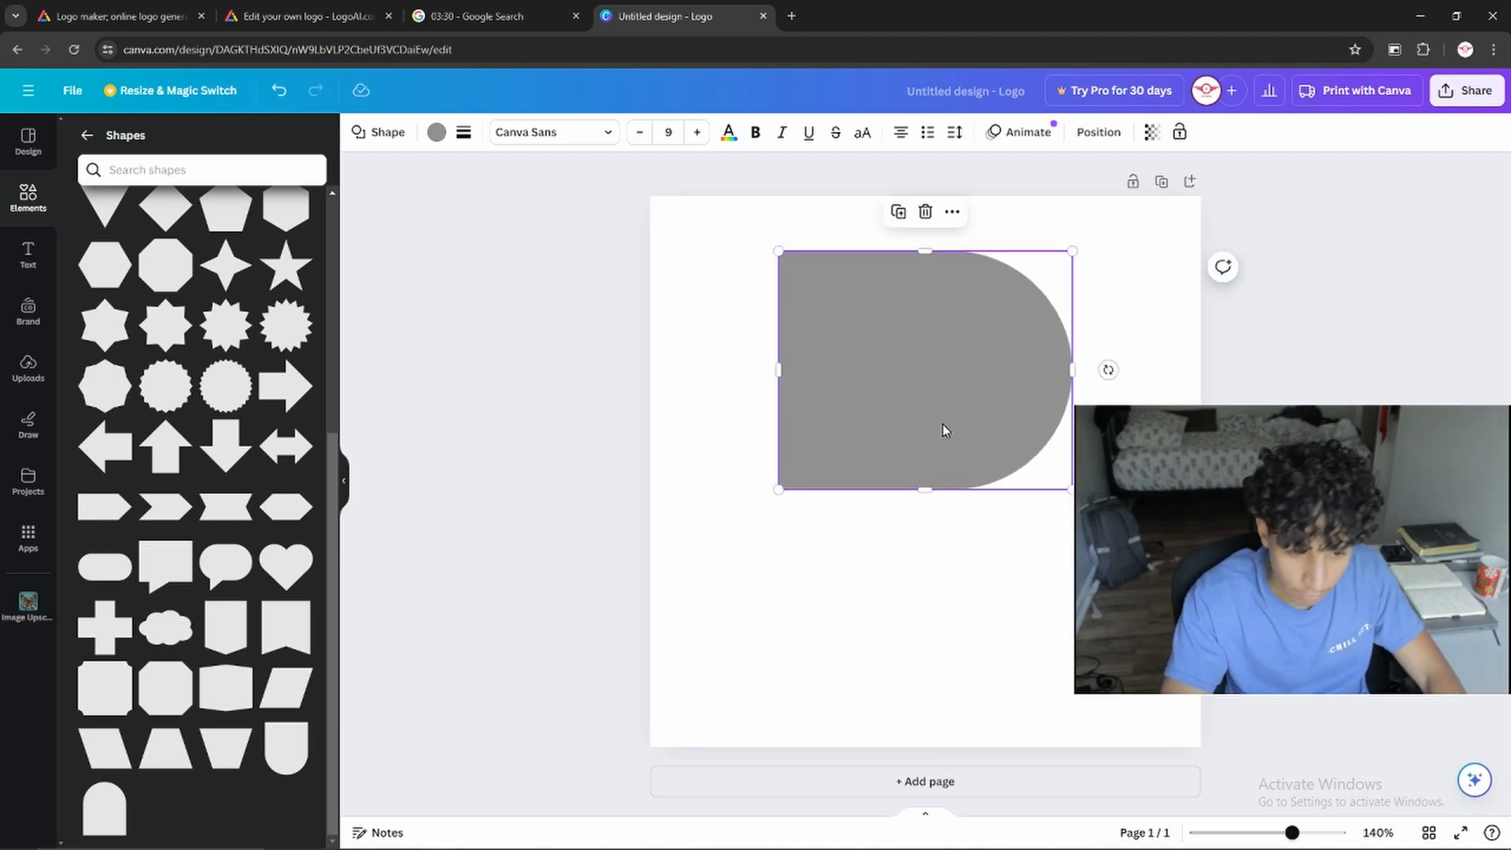
# Show the list of layers for the design's elements
pyautogui.click(29, 150)
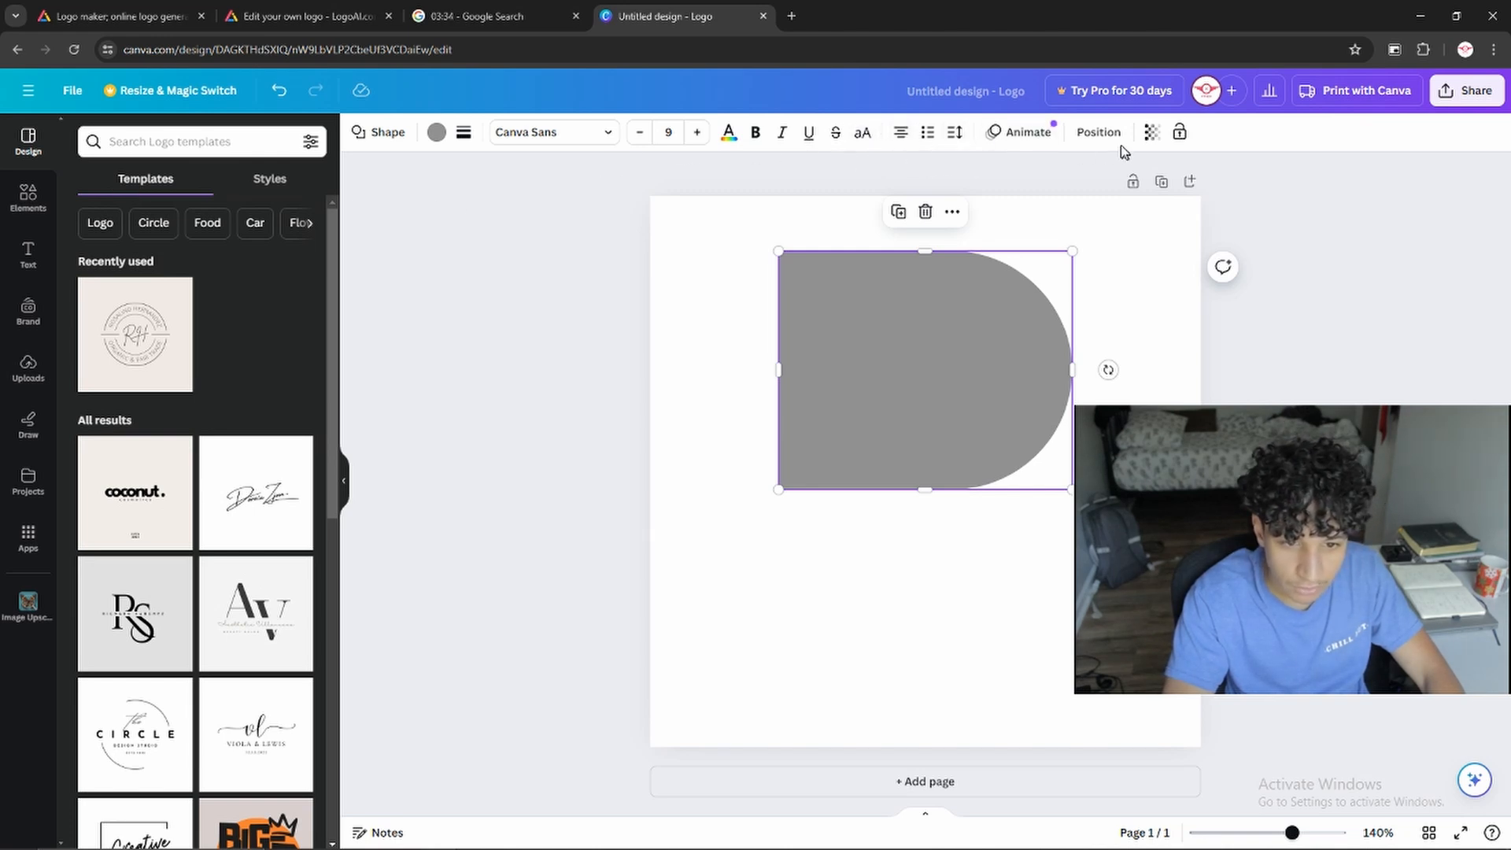
pyautogui.click(1099, 134)
pyautogui.click(264, 137)
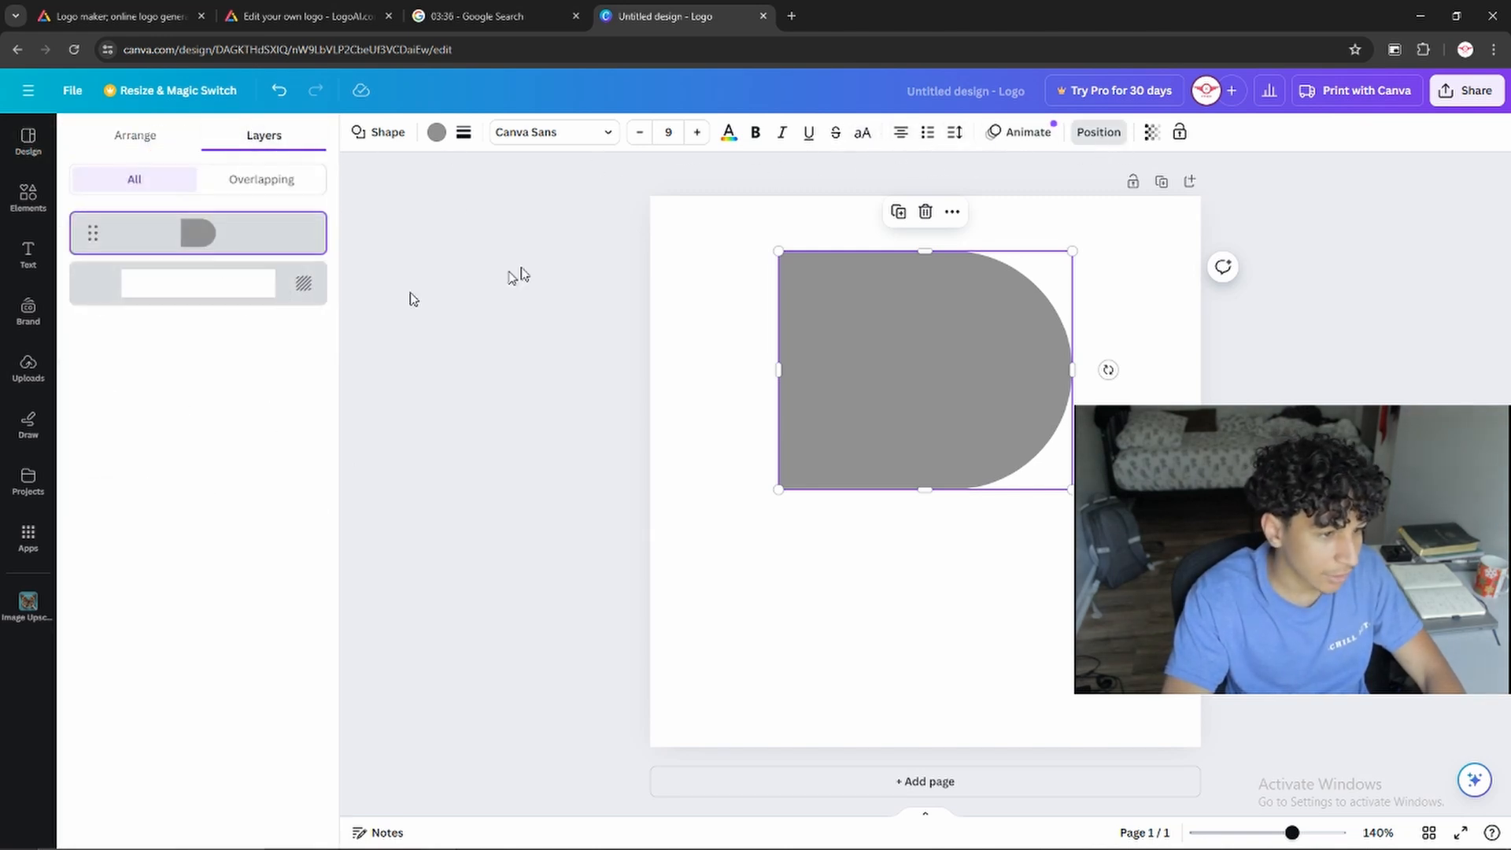
# Duplicate the grey rounded shape and place the copy directly below, overlapping its lower edge to form a B
pyautogui.hotkey('ctrl', 'd')
pyautogui.moveTo(943, 357); pyautogui.dragTo(921, 529)
# Select both grey shapes of the B together and recolor them green
pyautogui.click(1059, 340)
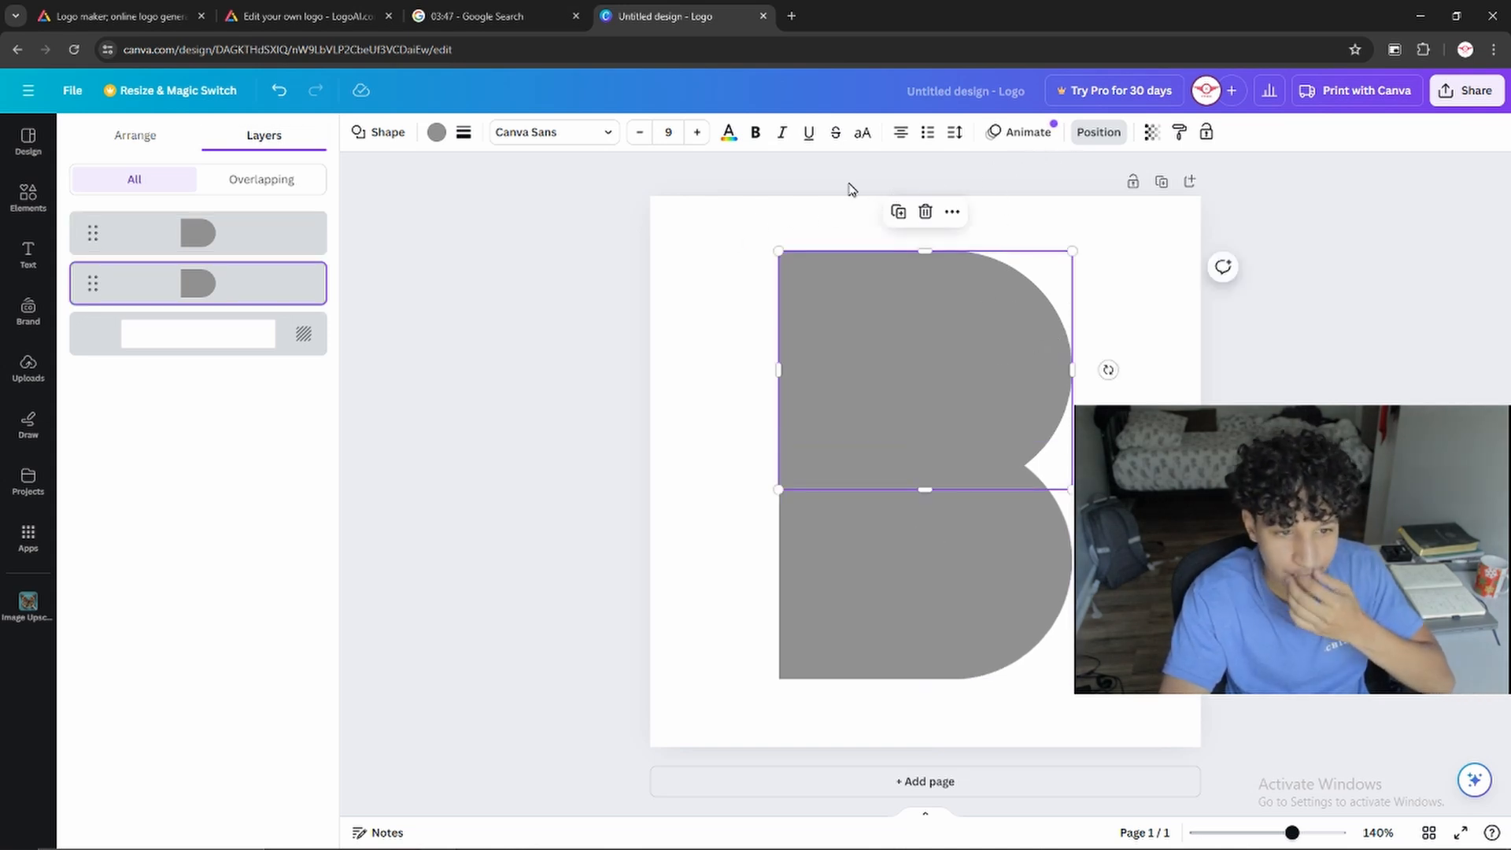
pyautogui.click(436, 132)
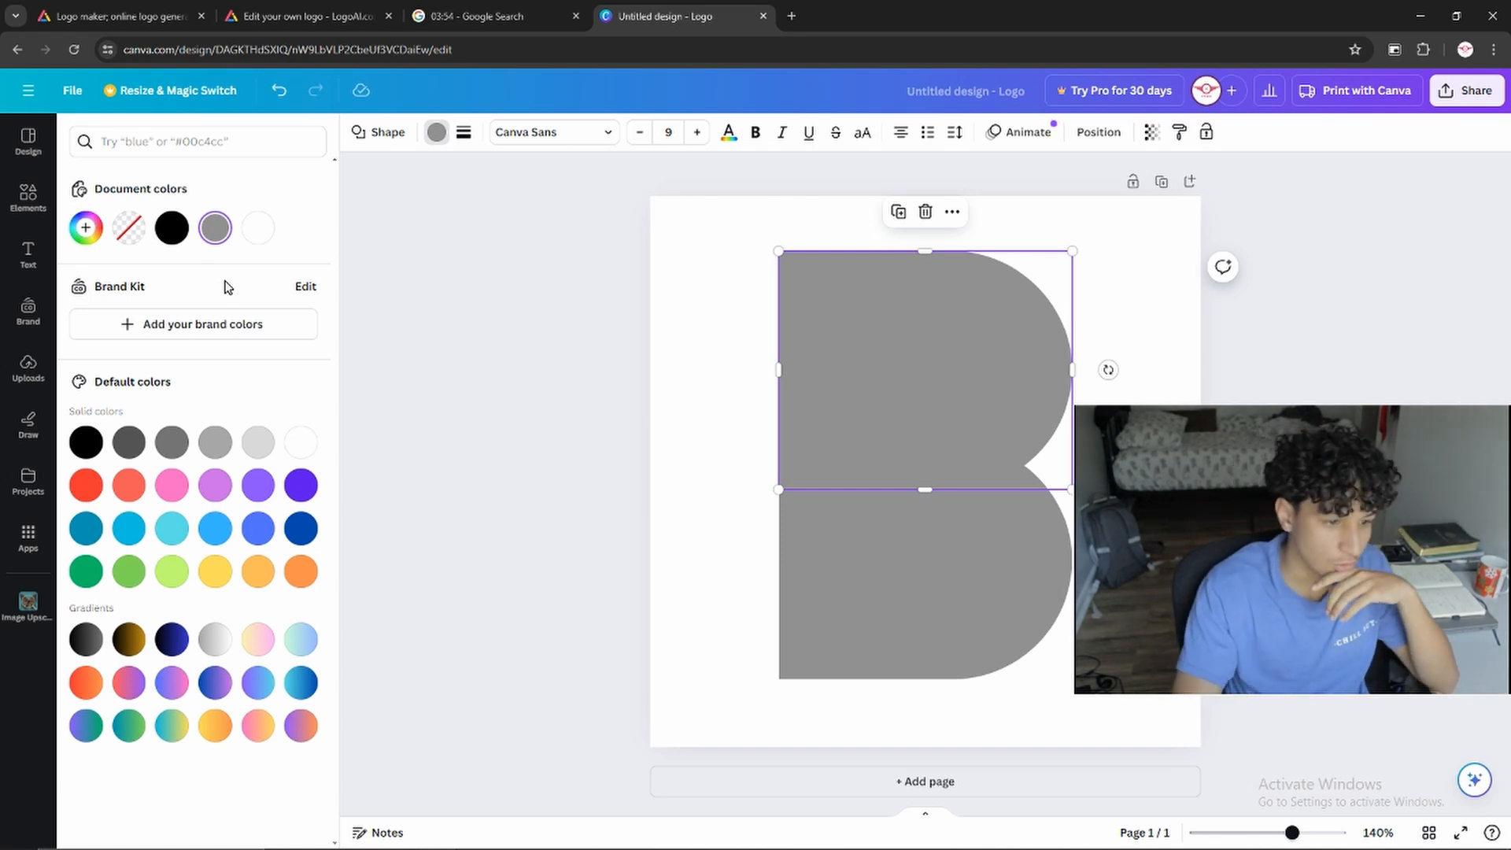
pyautogui.keyDown('shift'); pyautogui.click(924, 579); pyautogui.keyUp('shift')
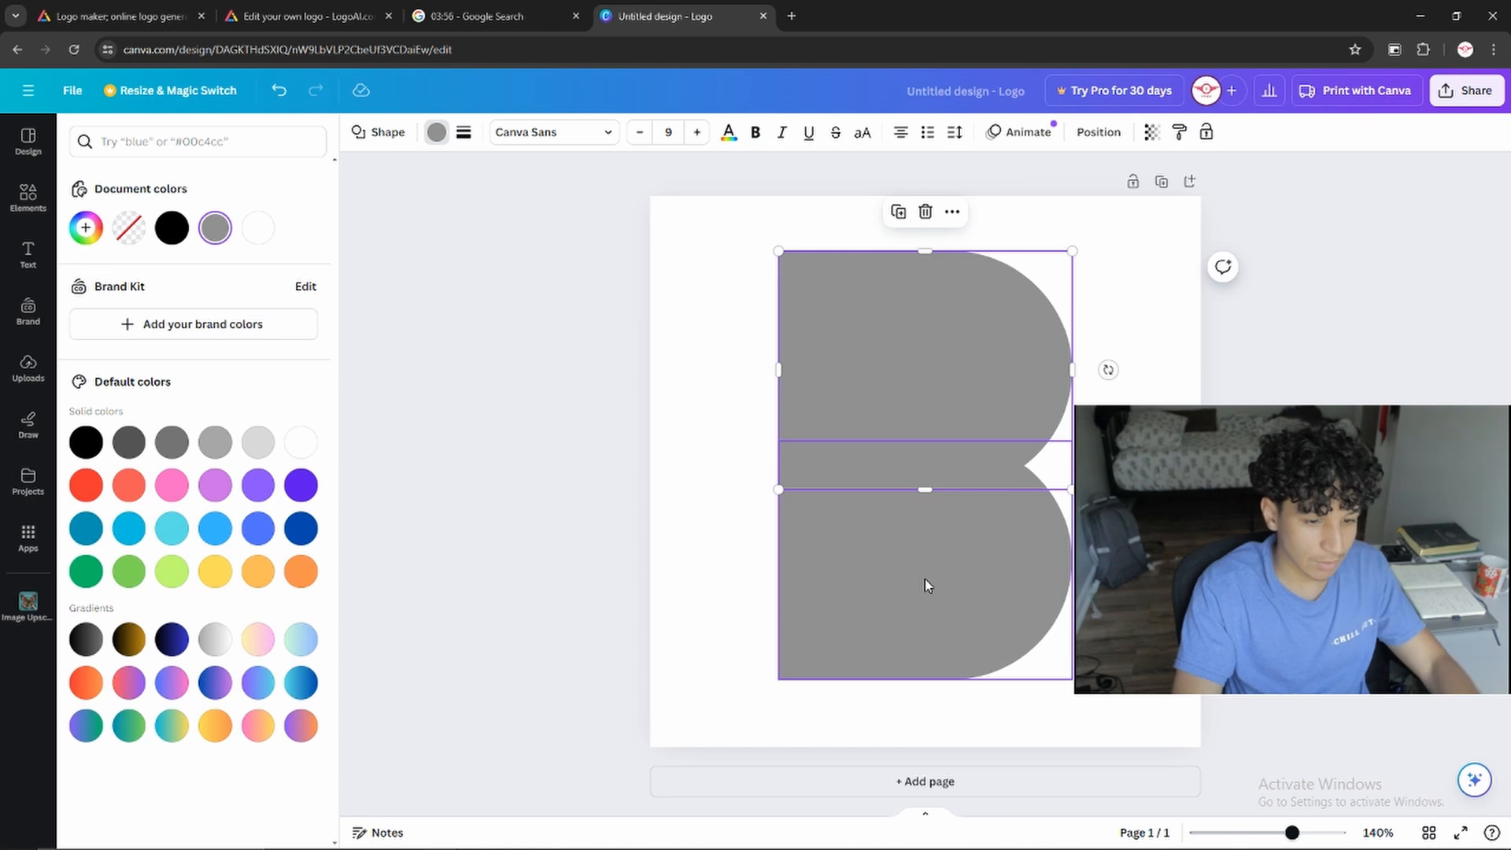
pyautogui.click(547, 347)
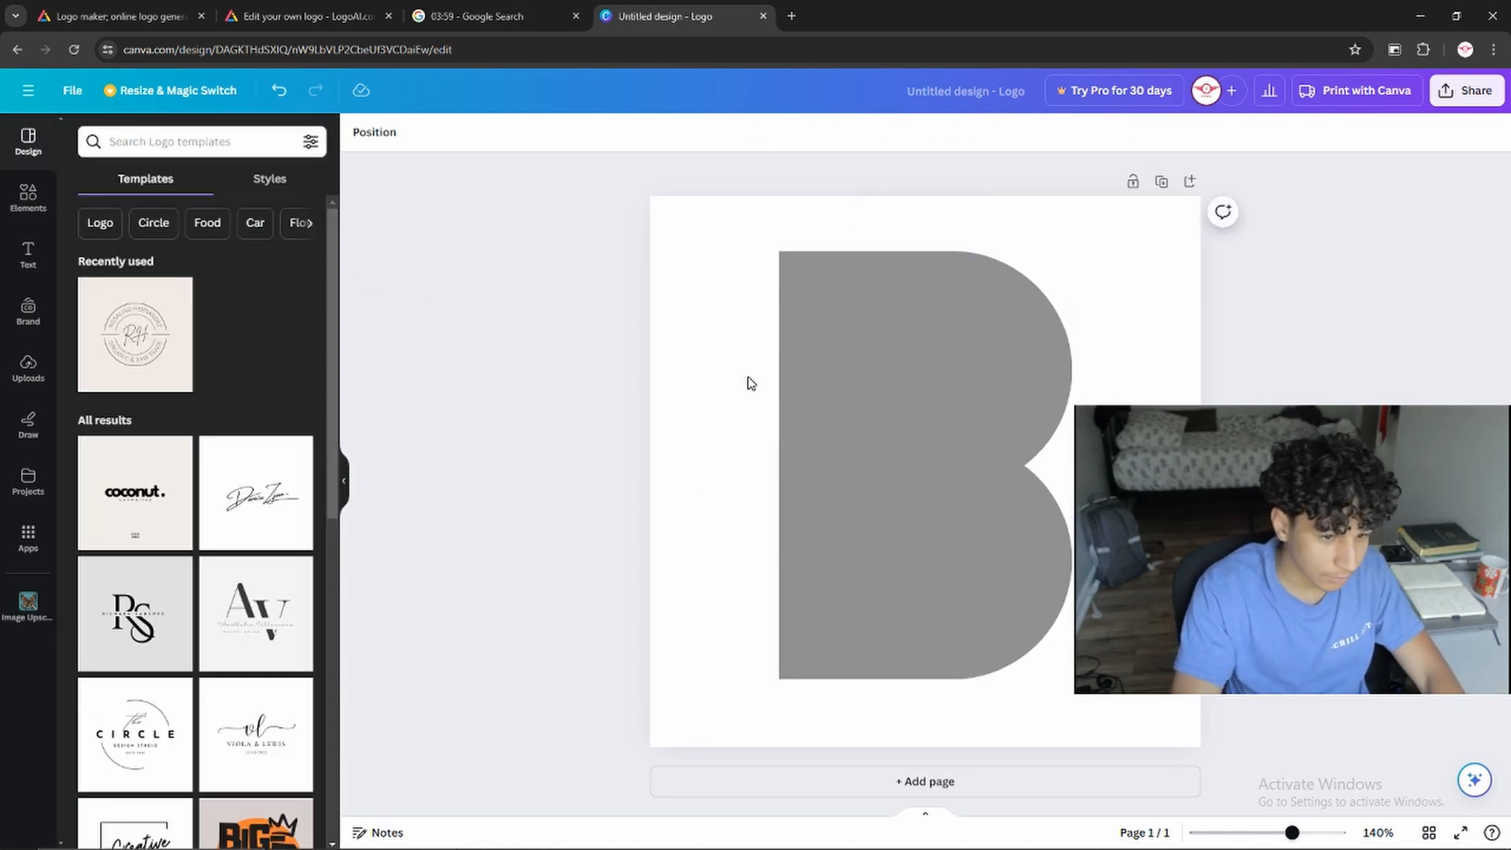
pyautogui.click(855, 415)
pyautogui.keyDown('shift'); pyautogui.click(856, 524); pyautogui.keyUp('shift')
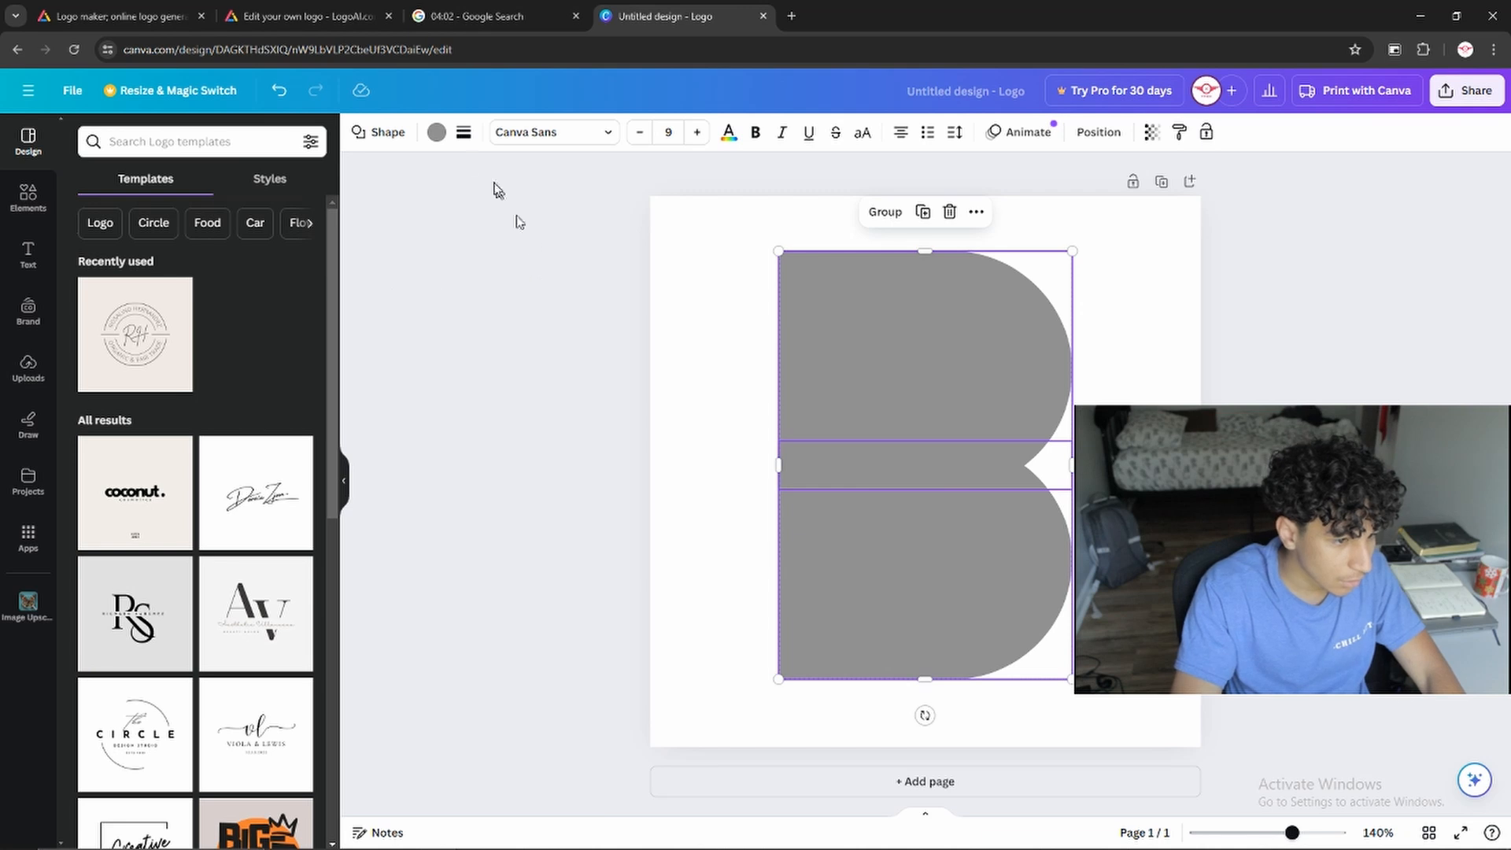
pyautogui.click(436, 133)
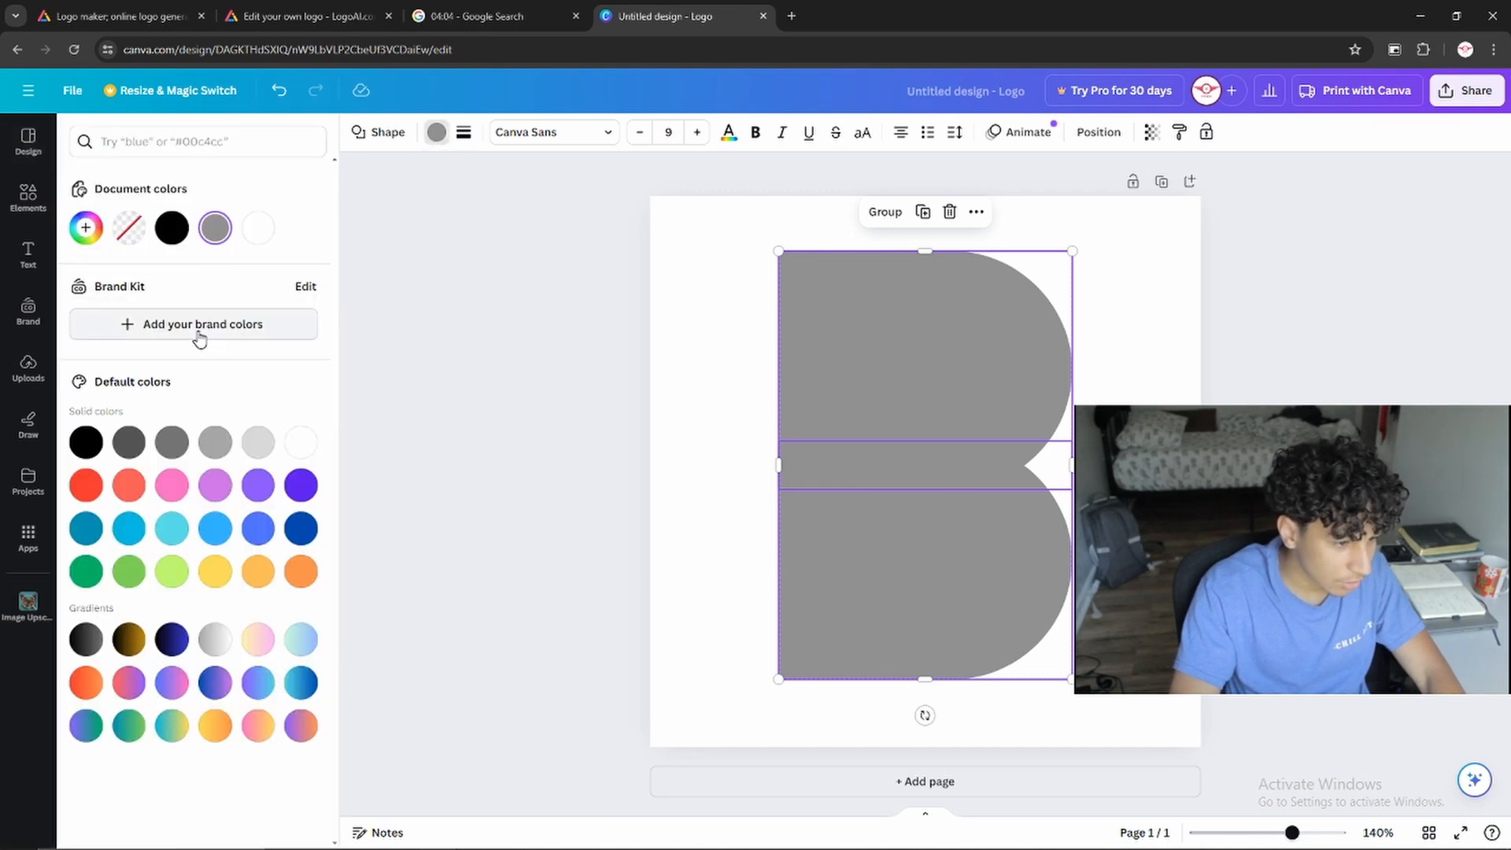
pyautogui.click(86, 571)
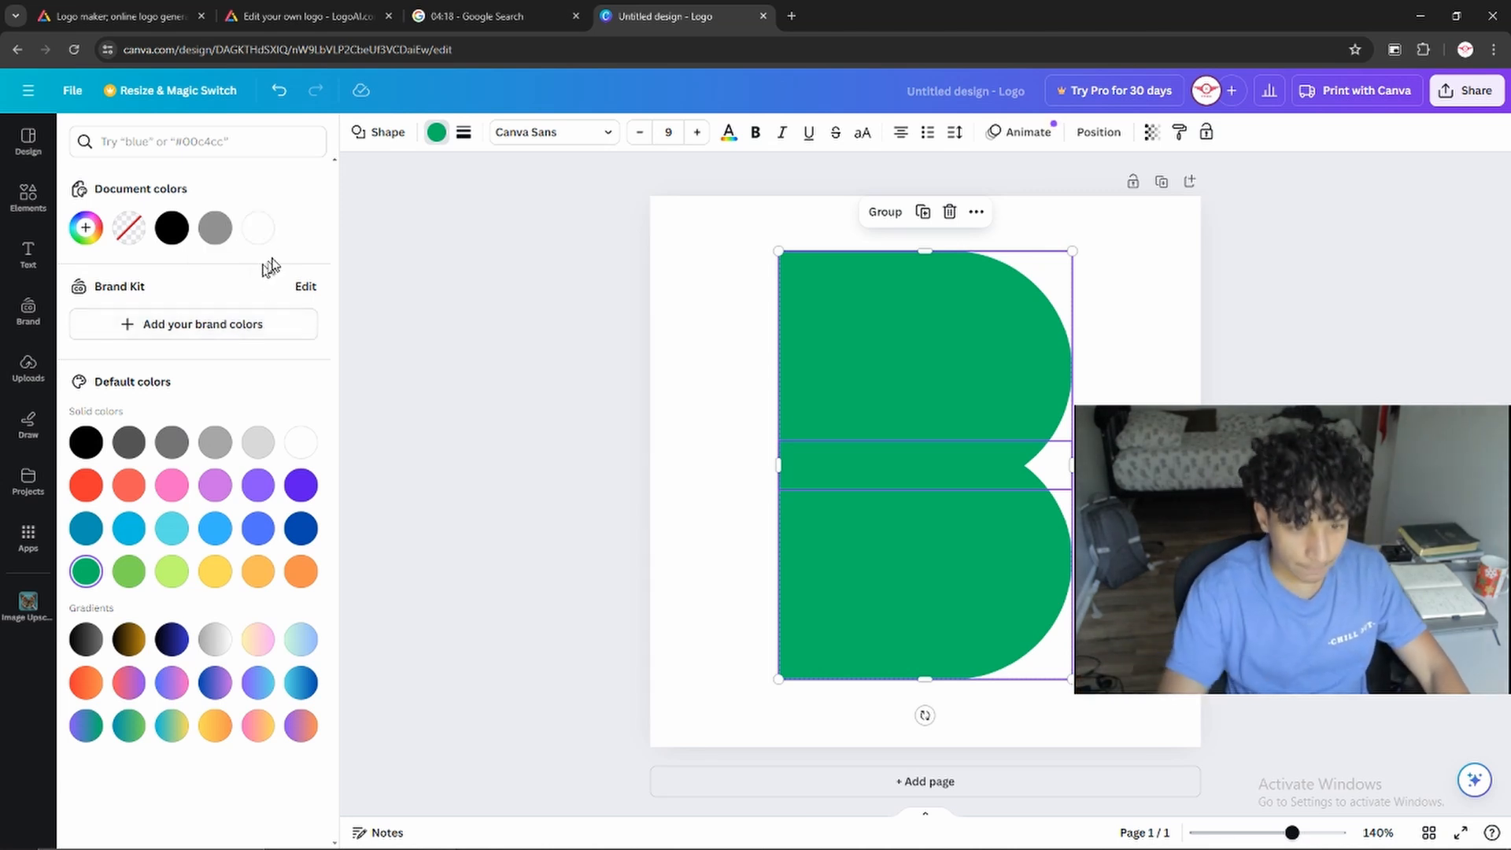
pyautogui.click(441, 140)
pyautogui.click(441, 142)
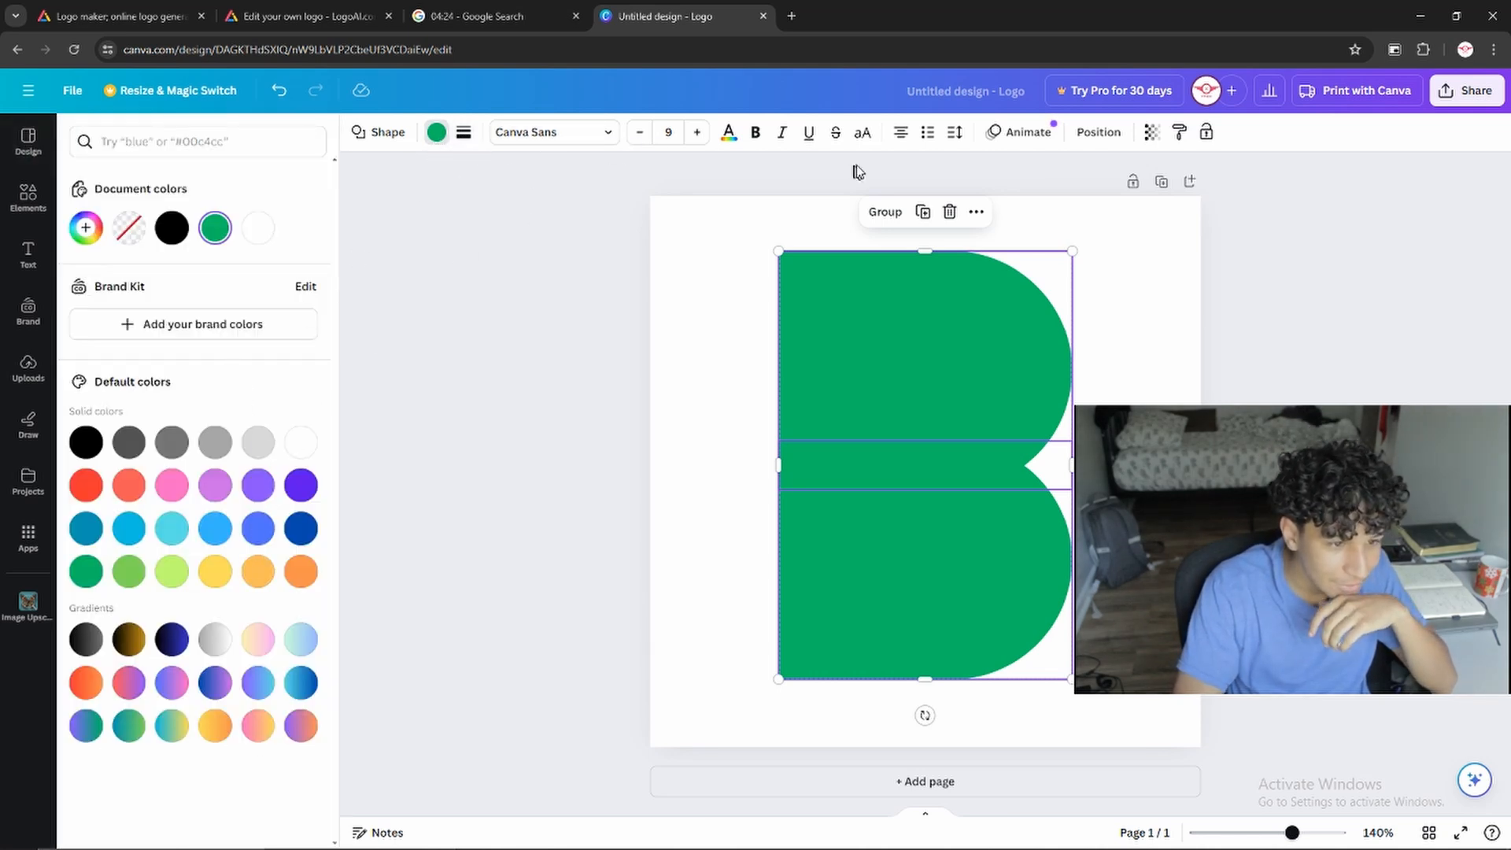
# Try adjusting the transparency of both green shapes together and of the upper shape alone
pyautogui.click(1149, 134)
pyautogui.moveTo(1101, 196)
pyautogui.mouseDown()
pyautogui.moveTo(1036, 205)
pyautogui.moveTo(1123, 203)
pyautogui.mouseUp()
pyautogui.click(937, 524)
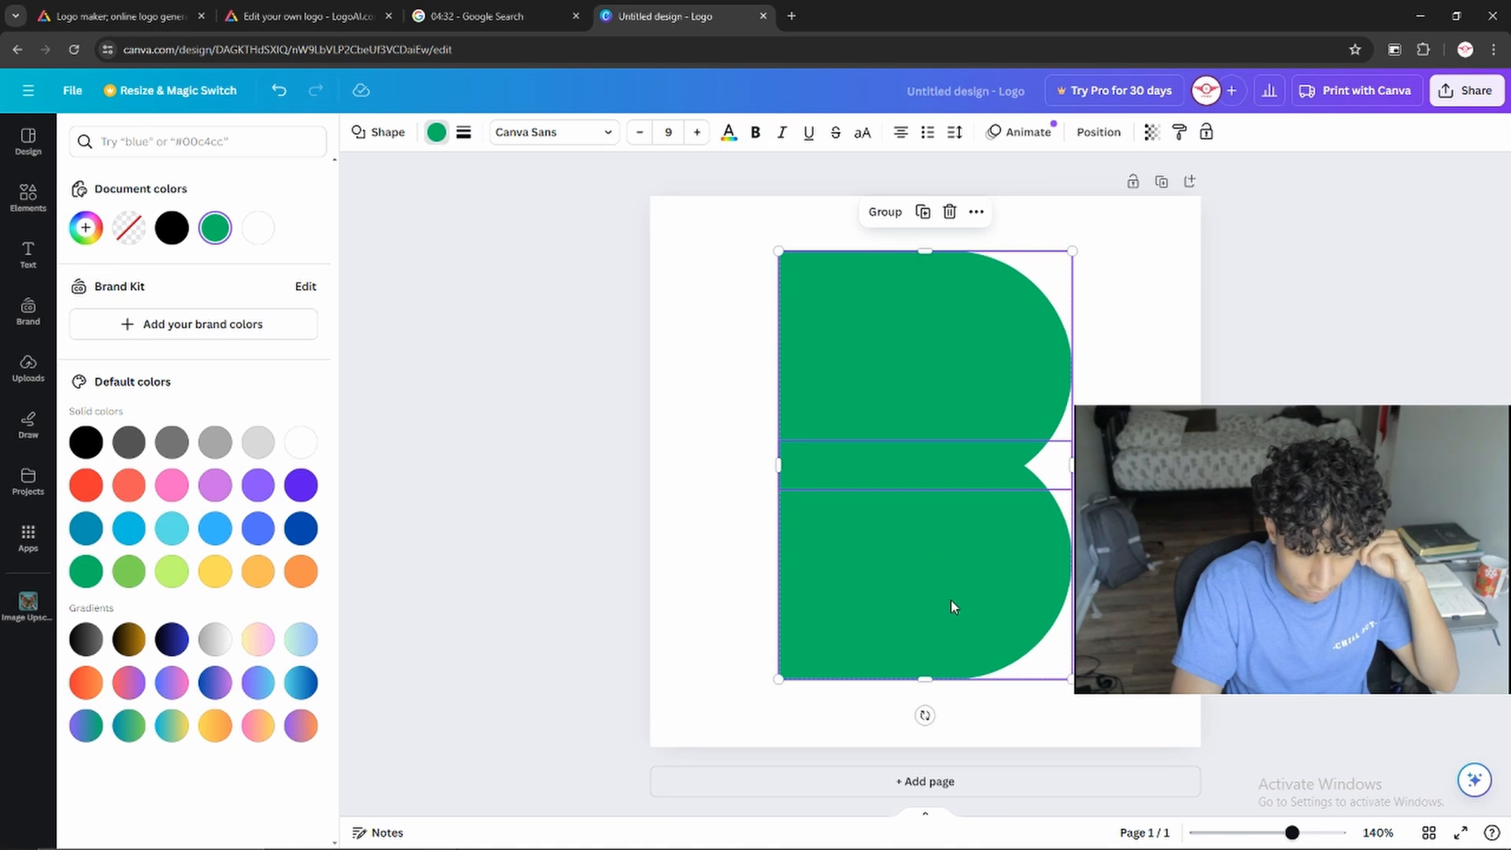
pyautogui.click(935, 317)
pyautogui.click(886, 319)
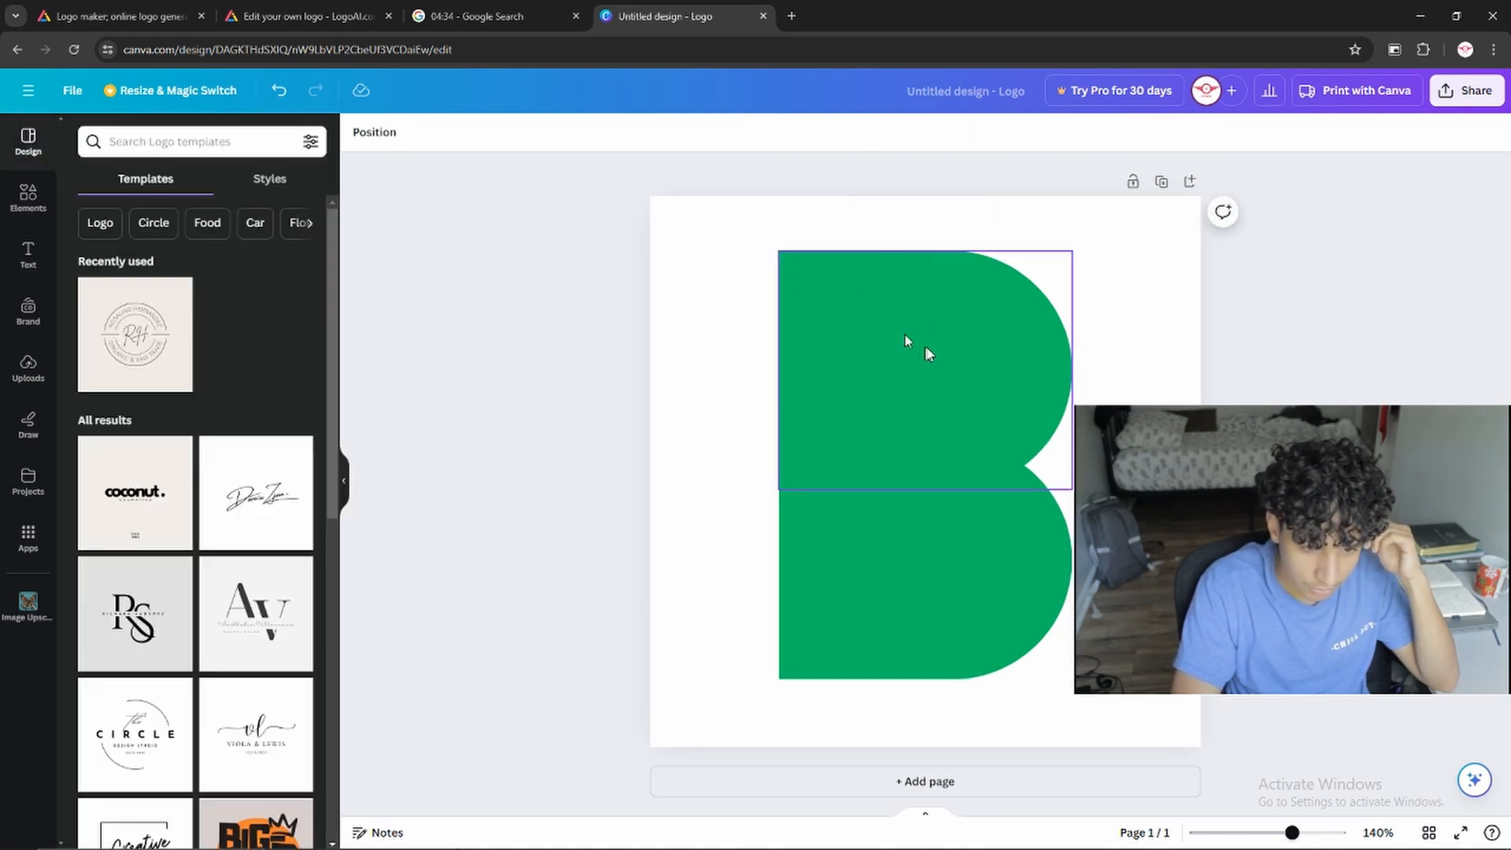
pyautogui.click(1151, 132)
pyautogui.moveTo(1106, 196); pyautogui.dragTo(1171, 192)
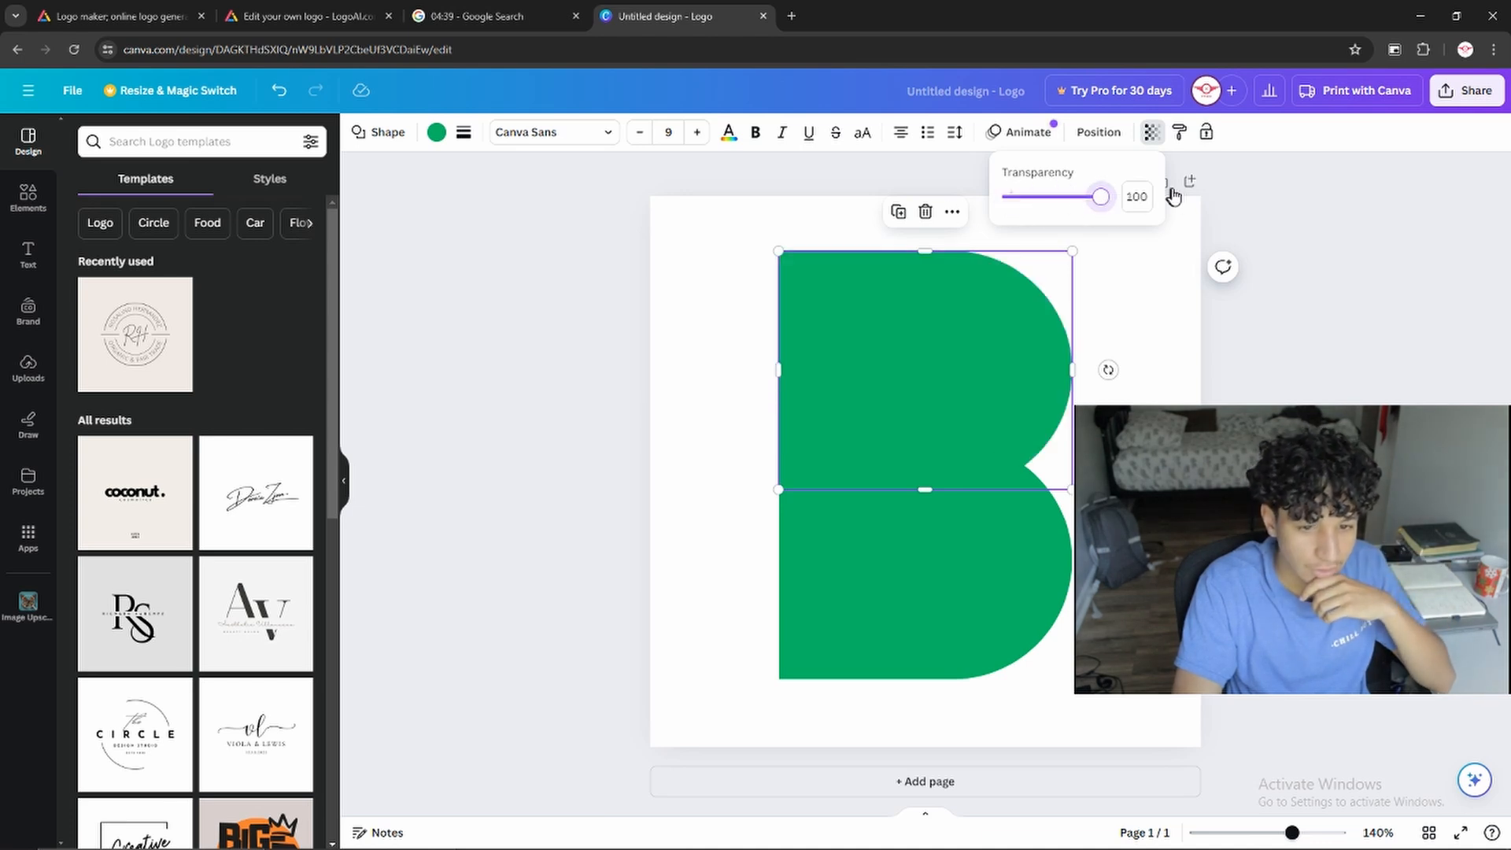
# Undo the last change and set the lower green shape's transparency to 64
pyautogui.click(861, 651)
pyautogui.hotkey('ctrl', 'z')
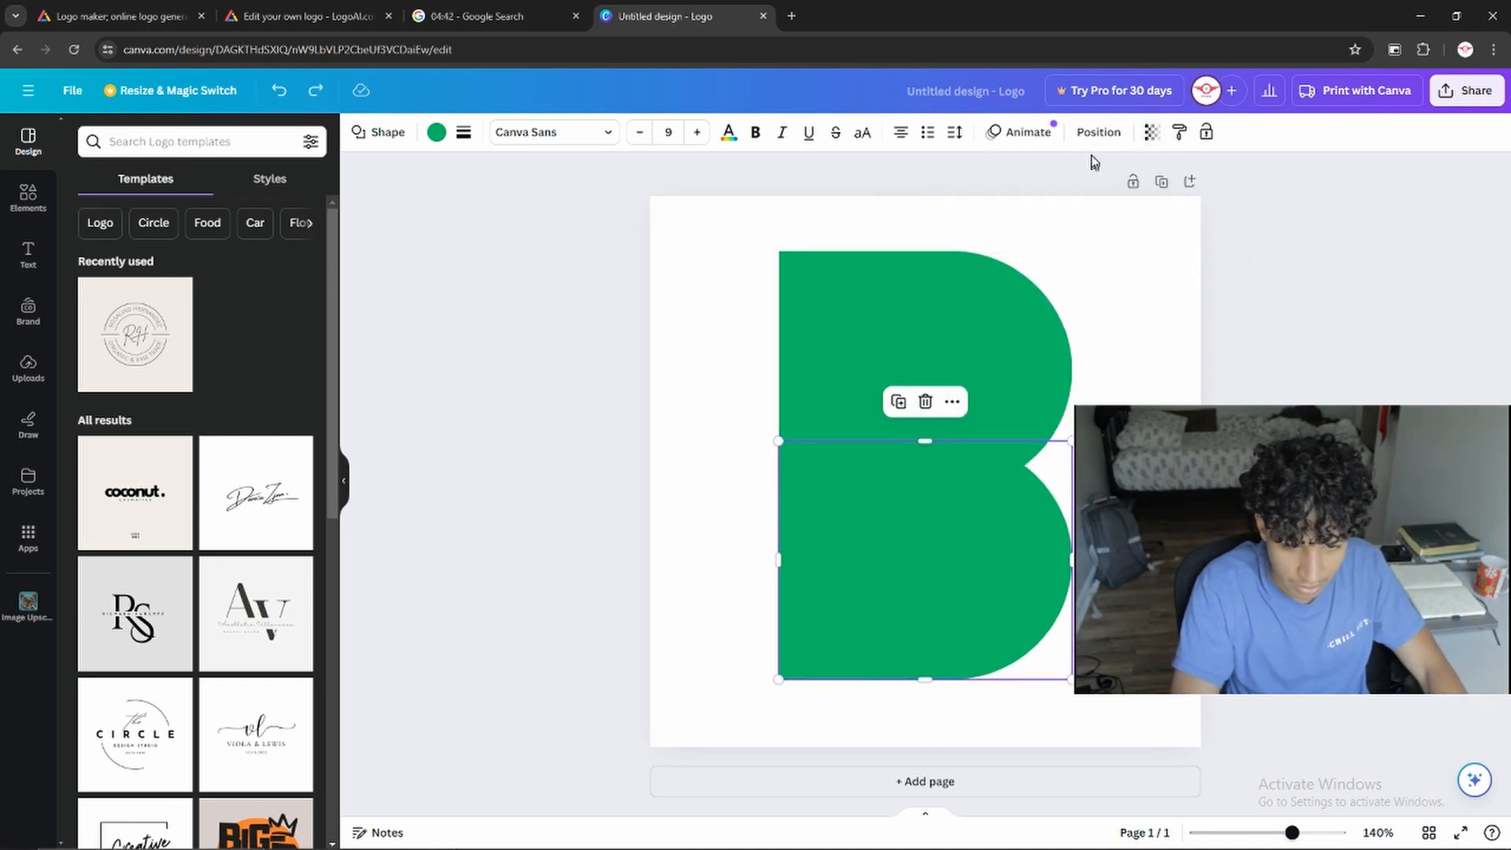
pyautogui.click(1153, 133)
pyautogui.moveTo(1106, 197); pyautogui.dragTo(1071, 210)
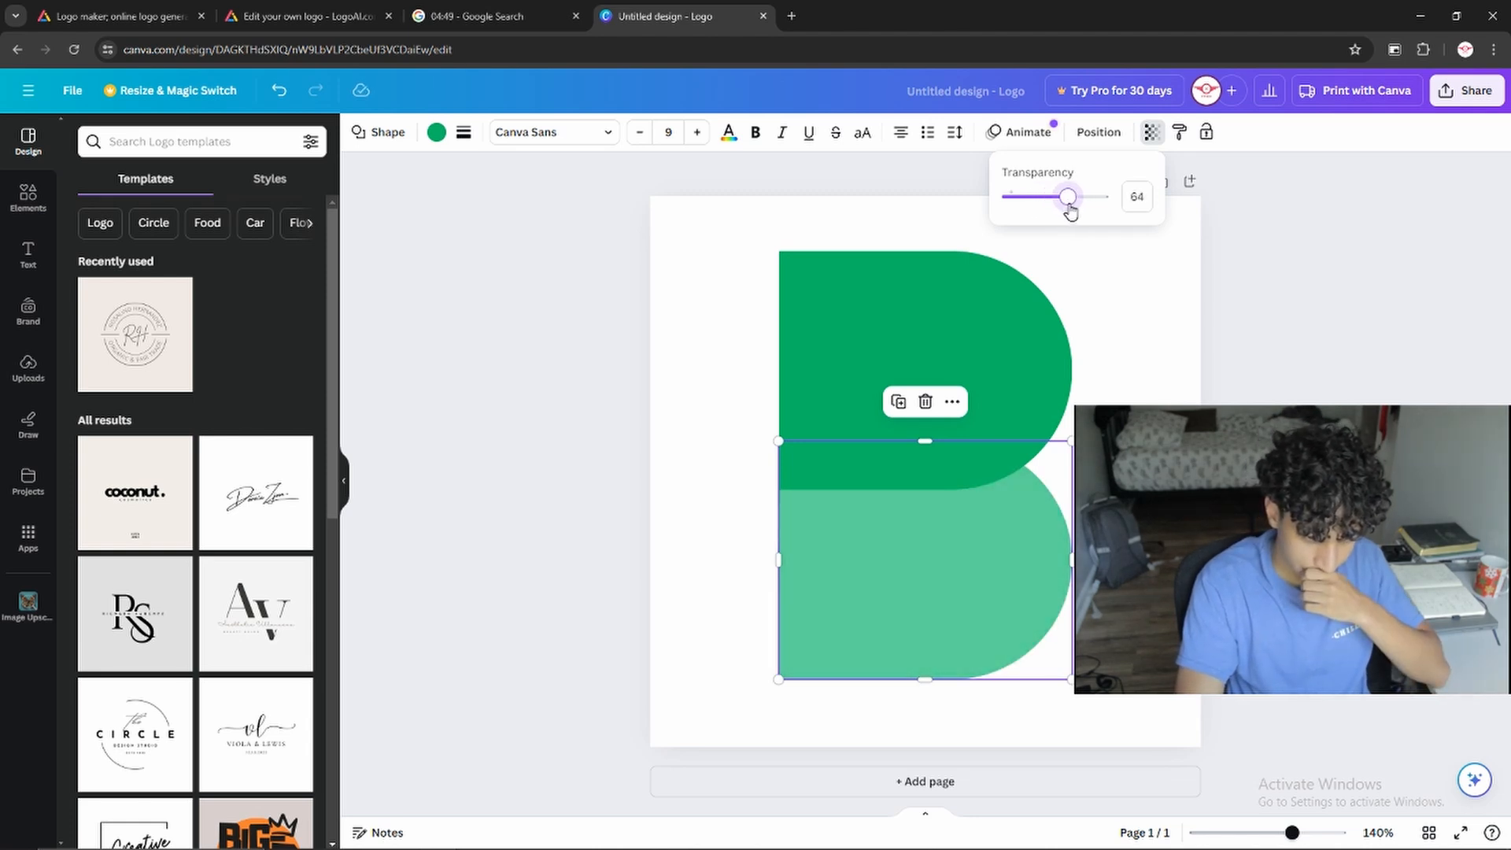
# Recolor both shapes of the B dark gray (#545454)
pyautogui.keyDown('shift'); pyautogui.click(990, 323); pyautogui.keyUp('shift')
pyautogui.click(436, 132)
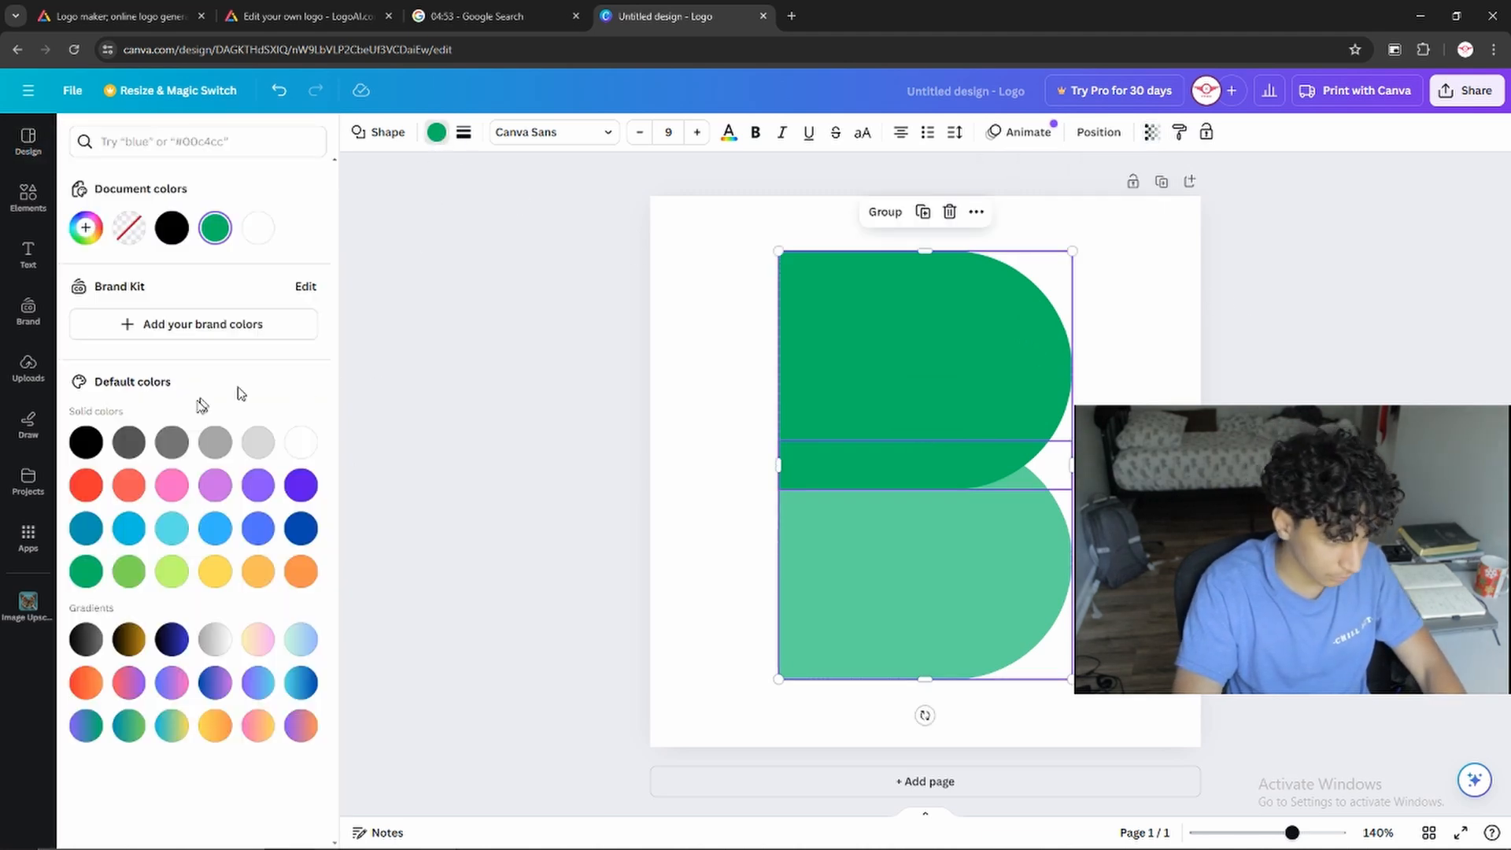
pyautogui.click(129, 442)
pyautogui.click(86, 443)
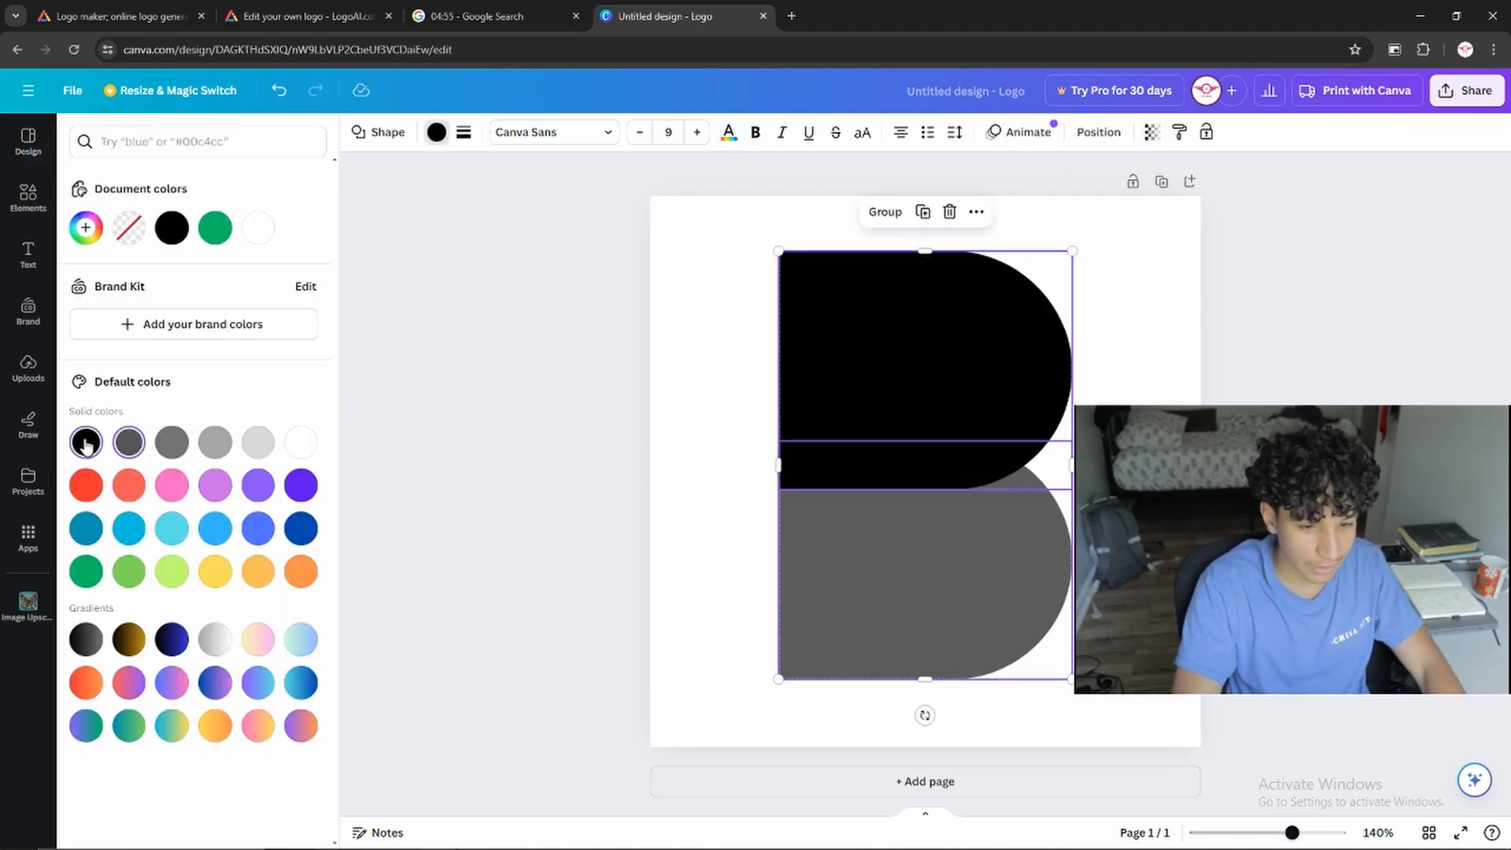
pyautogui.click(129, 442)
pyautogui.click(498, 480)
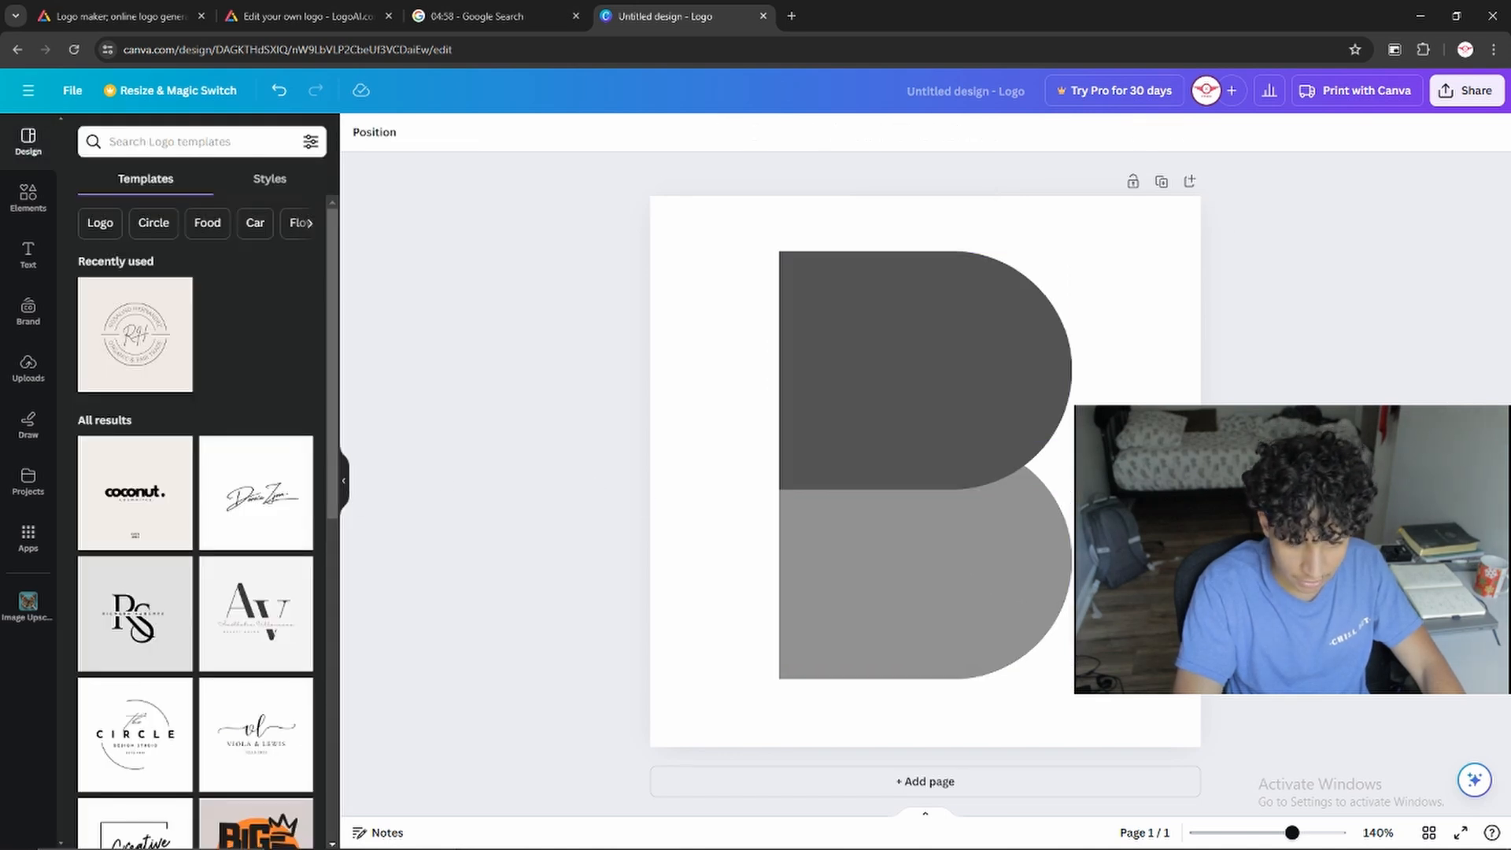
# Try reordering the two shapes' layers and moving the lower shape up over the upper one, and undo the move
pyautogui.click(938, 558)
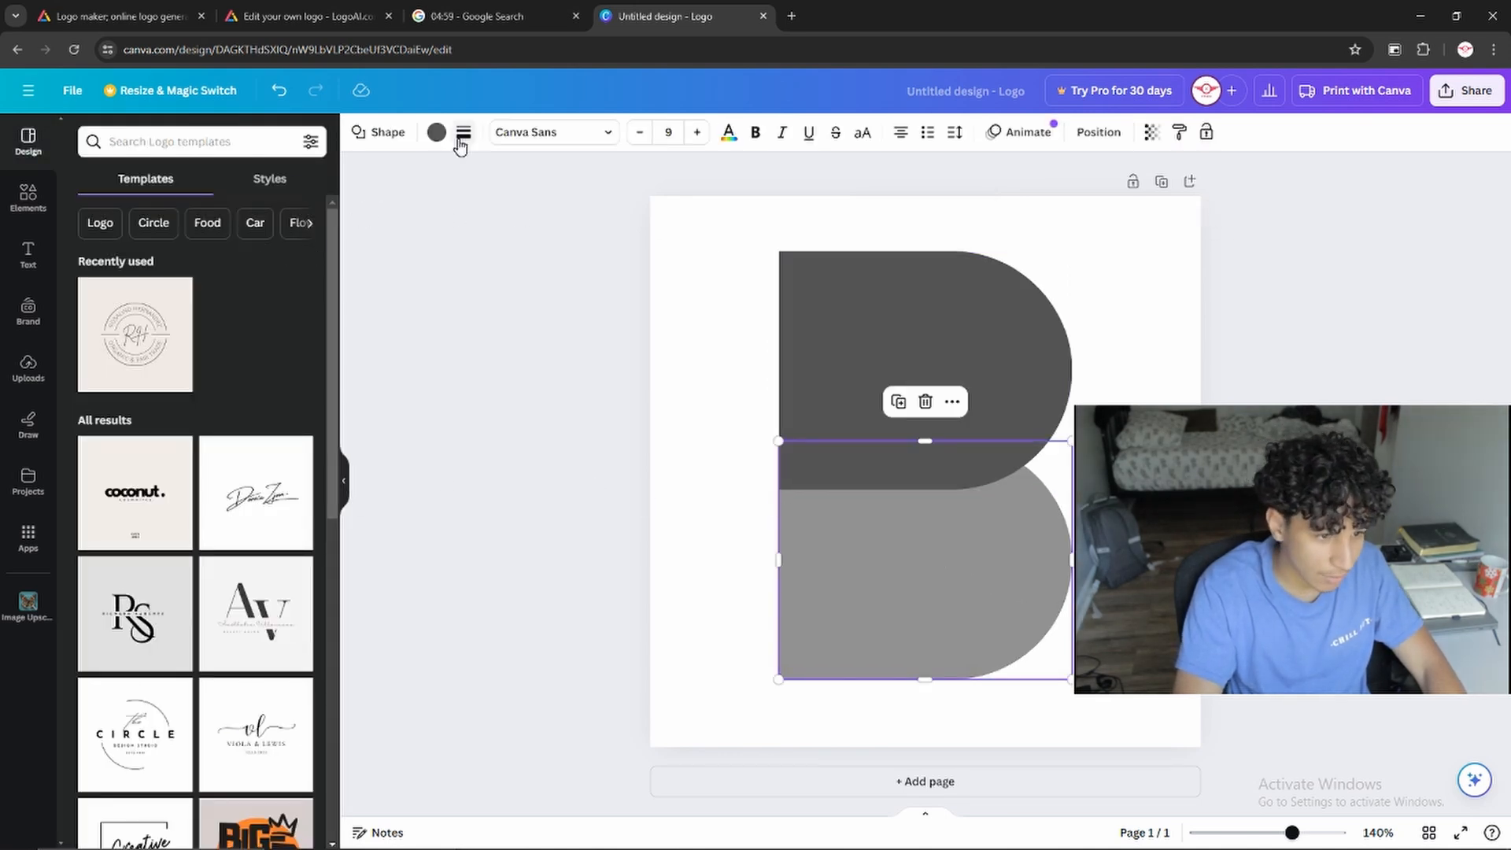
pyautogui.click(1094, 134)
pyautogui.moveTo(92, 284); pyautogui.dragTo(95, 232)
pyautogui.moveTo(100, 289)
pyautogui.mouseDown()
pyautogui.moveTo(98, 192)
pyautogui.moveTo(111, 296)
pyautogui.mouseUp()
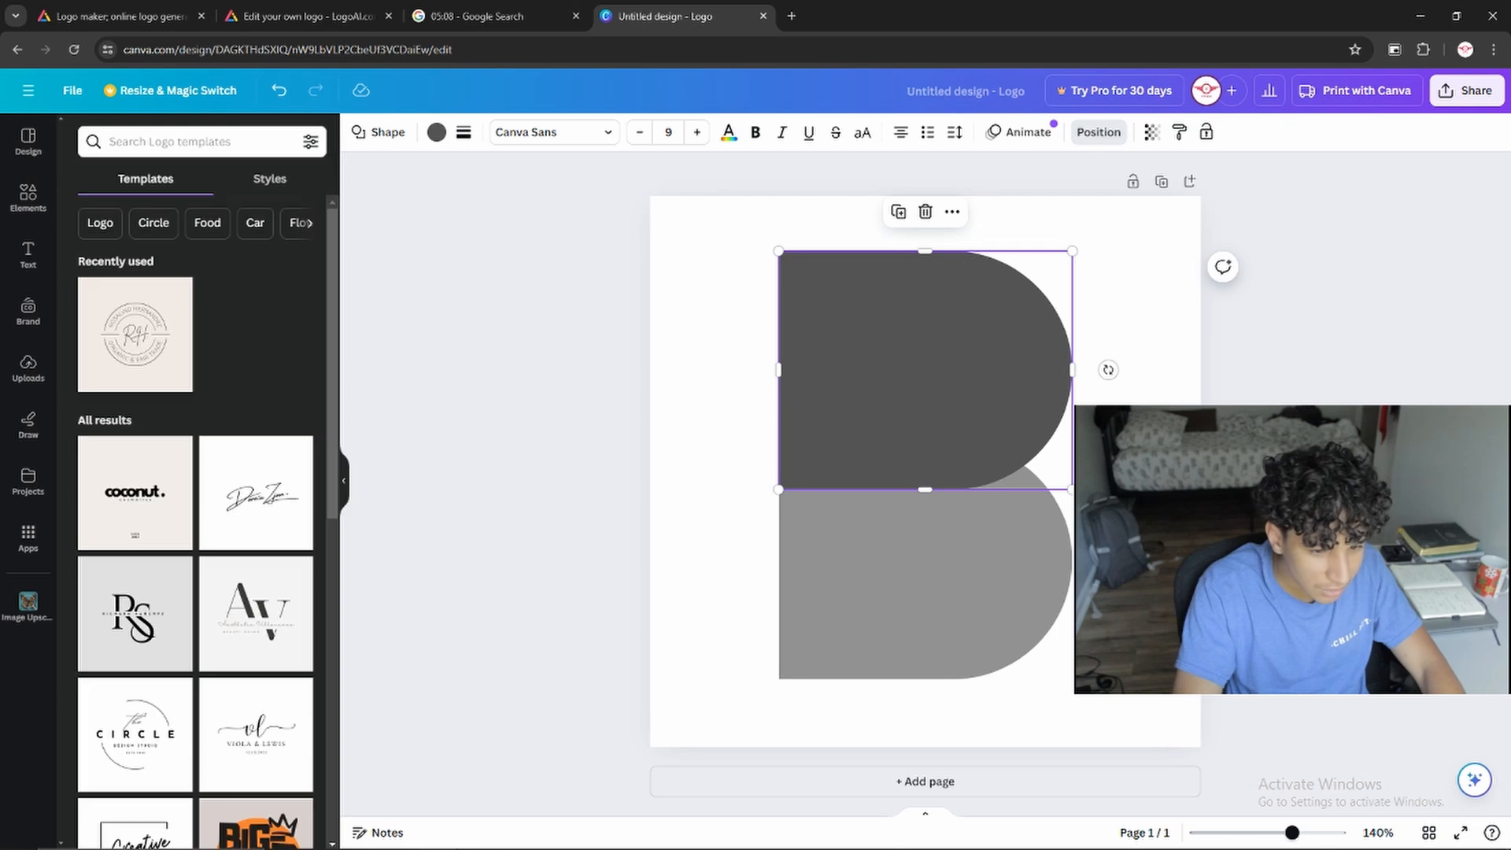
pyautogui.click(947, 567)
pyautogui.moveTo(989, 547); pyautogui.dragTo(1080, 415)
pyautogui.hotkey('ctrl', 'z')
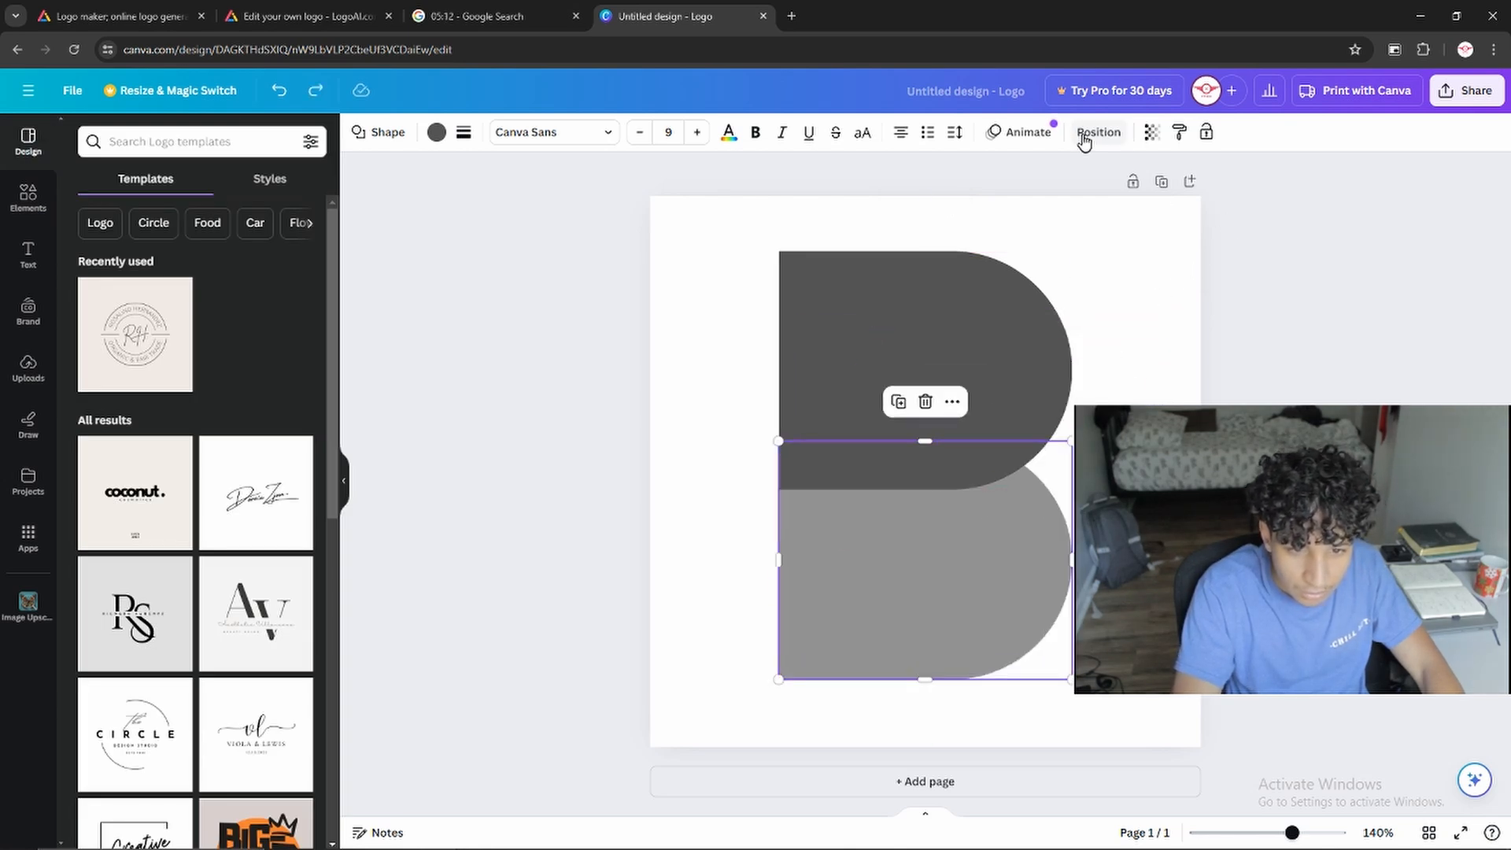
# Set the lower shape's transparency to 100 and the upper shape's transparency to 69
pyautogui.click(1102, 134)
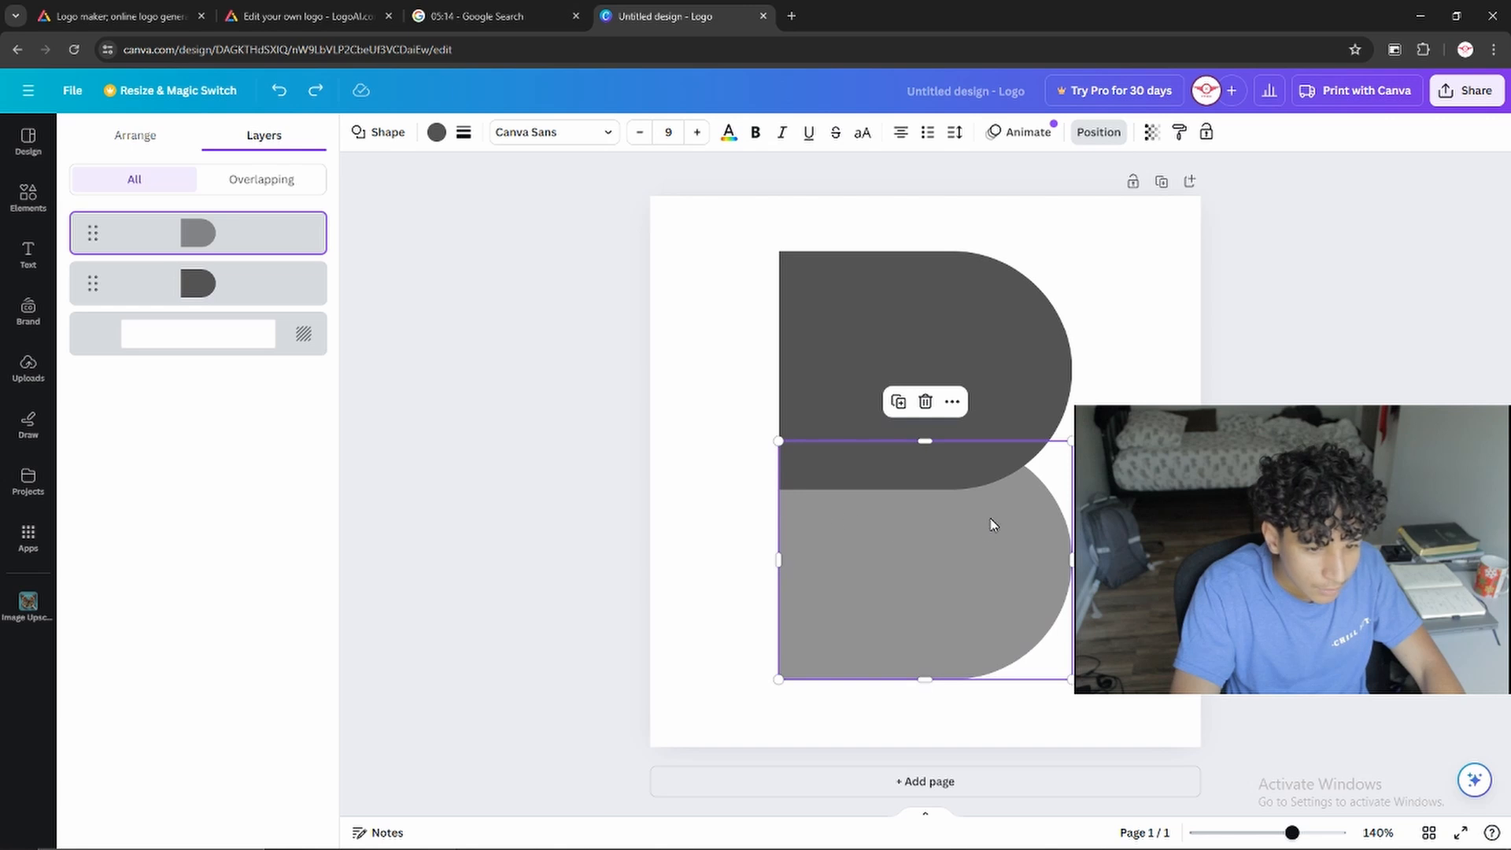
pyautogui.click(1152, 132)
pyautogui.moveTo(1098, 198)
pyautogui.mouseDown()
pyautogui.moveTo(1181, 216)
pyautogui.moveTo(1069, 216)
pyautogui.moveTo(1079, 206)
pyautogui.moveTo(1089, 223)
pyautogui.moveTo(1069, 222)
pyautogui.moveTo(1112, 224)
pyautogui.moveTo(1070, 206)
pyautogui.mouseUp()
pyautogui.click(991, 297)
pyautogui.click(1151, 132)
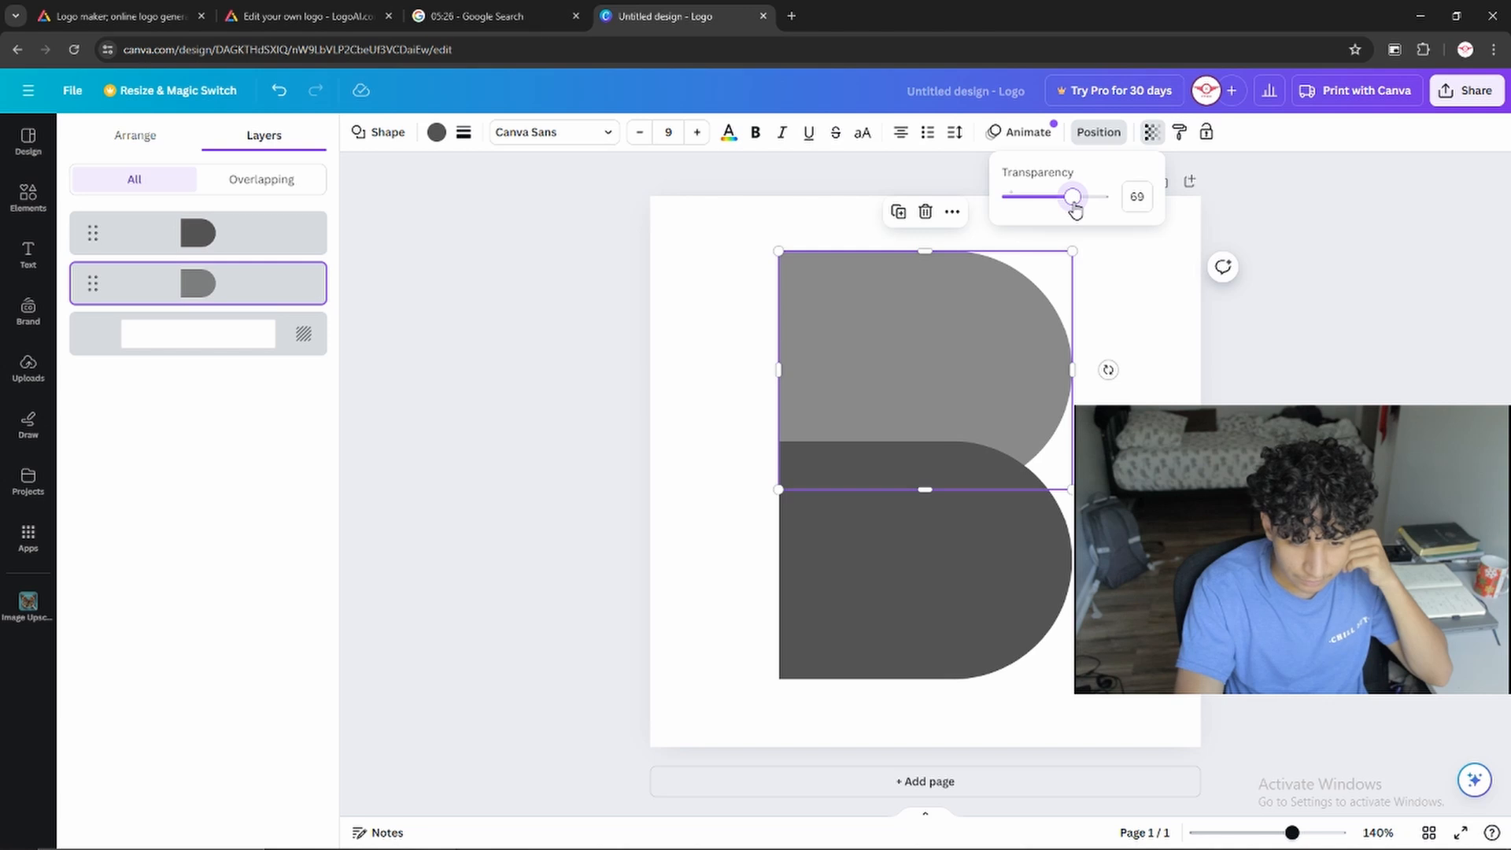
pyautogui.click(1000, 583)
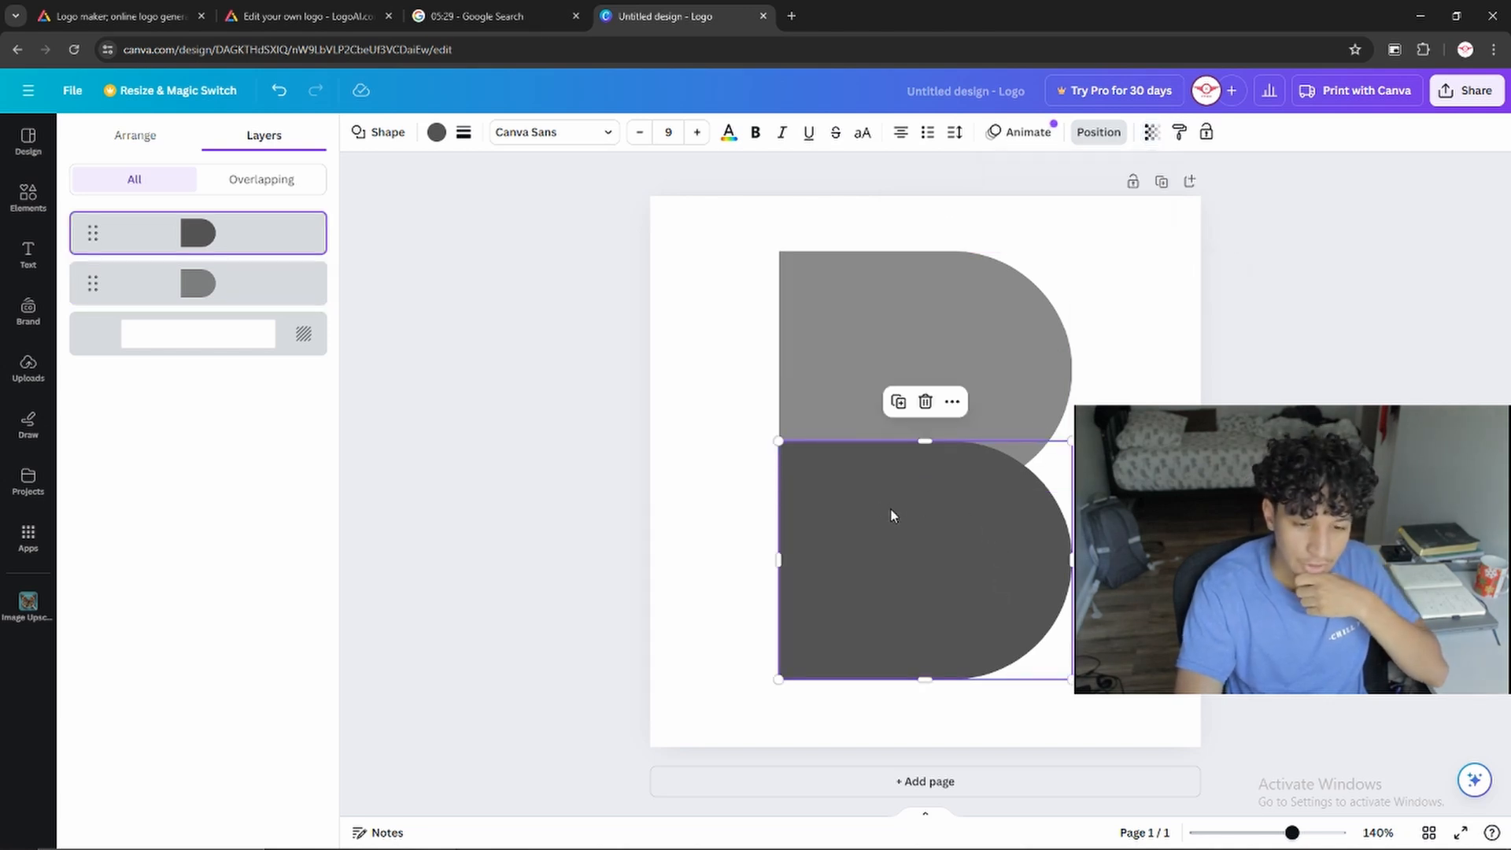
# Recolor the semi-transparent upper shape green
pyautogui.click(954, 352)
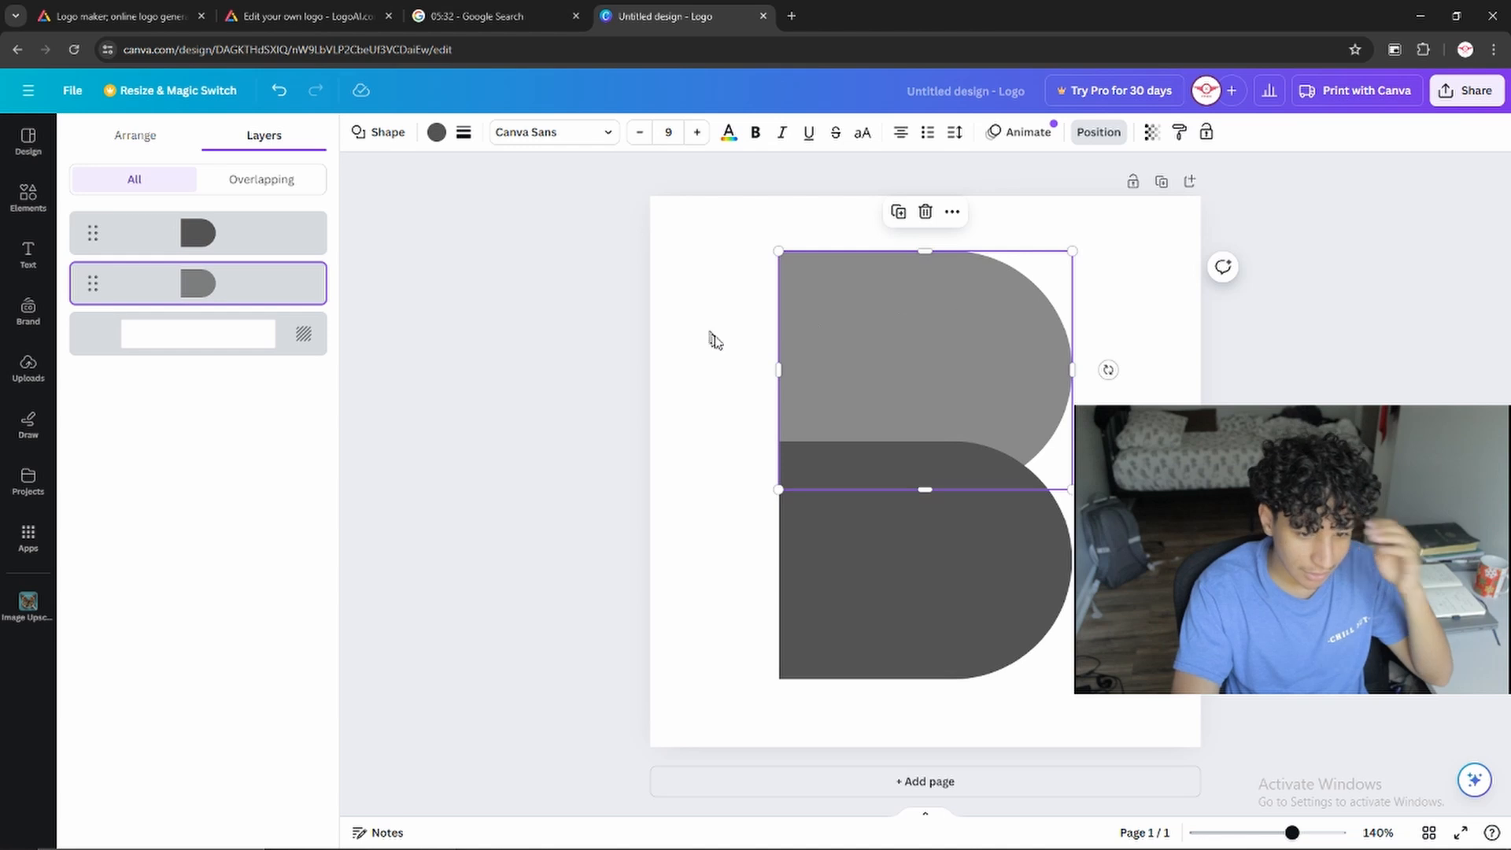
pyautogui.click(435, 132)
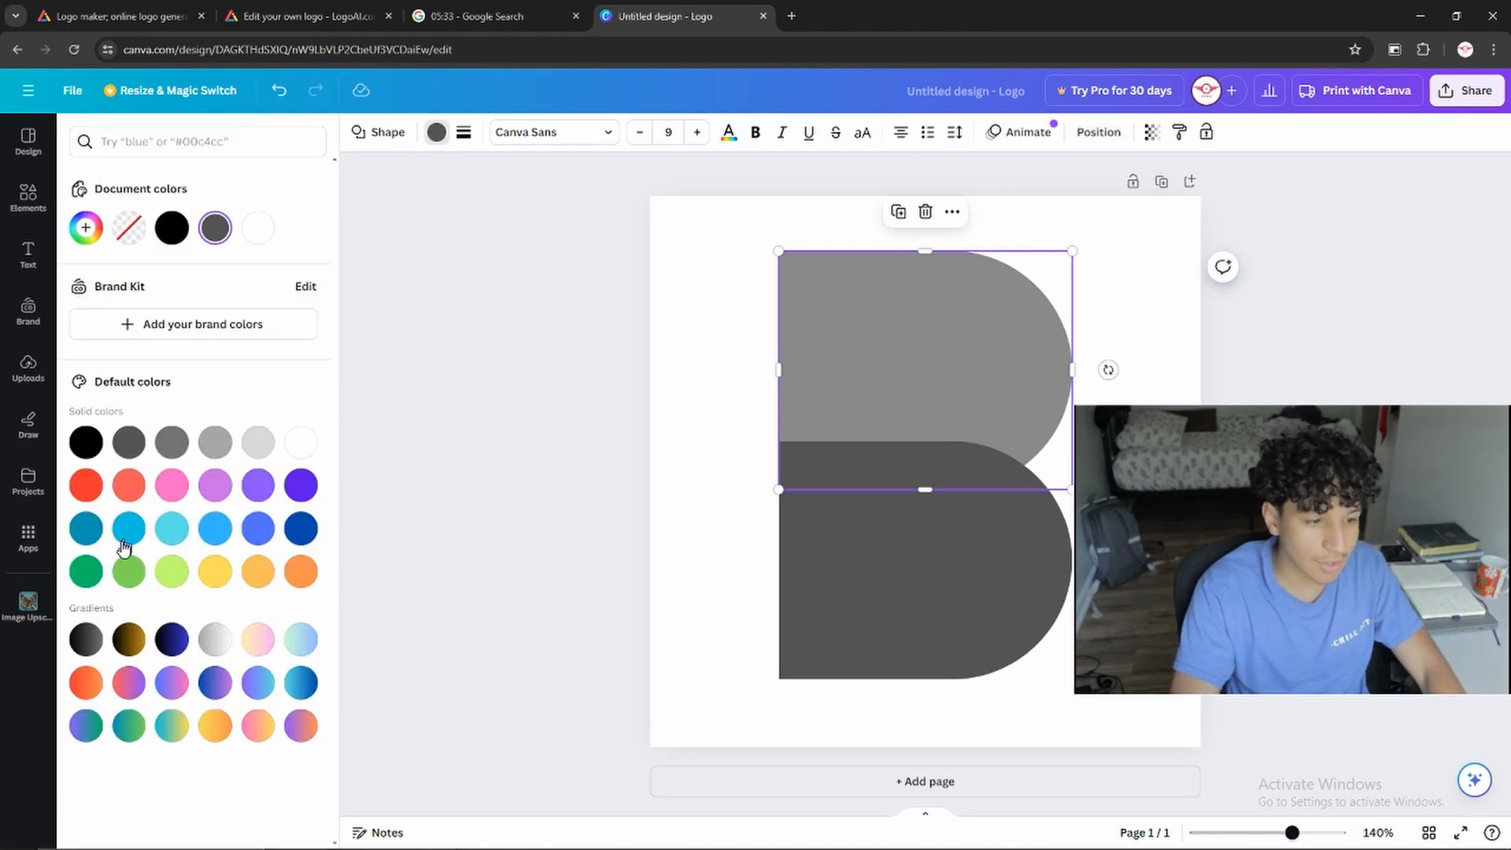
pyautogui.click(86, 572)
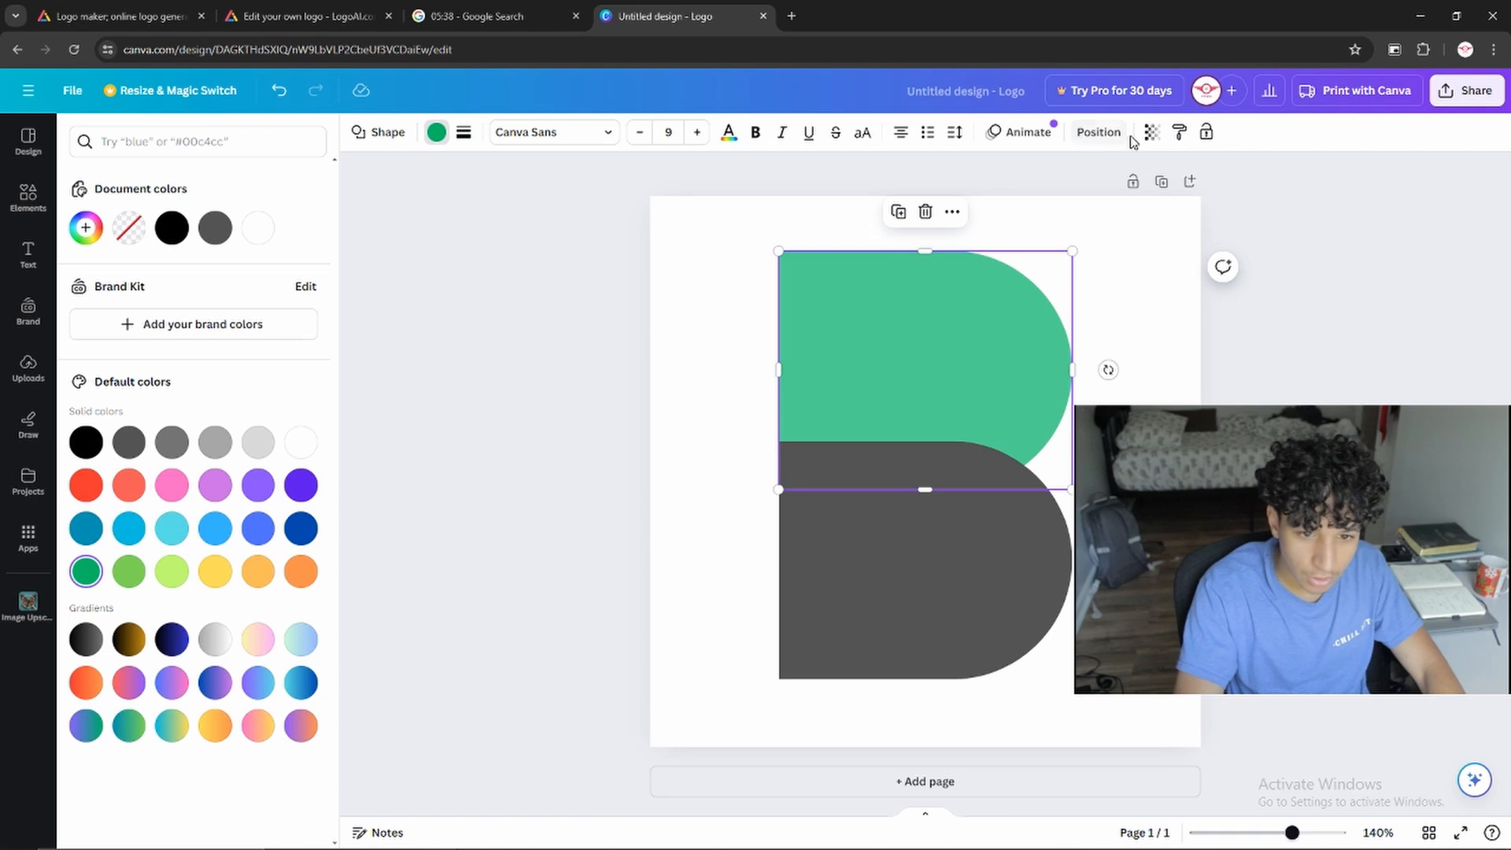
# Reorder the layers so the green upper shape lies in front of the dark gray lower shape
pyautogui.click(1099, 132)
pyautogui.moveTo(115, 280)
pyautogui.mouseDown()
pyautogui.moveTo(100, 205)
pyautogui.moveTo(95, 297)
pyautogui.mouseUp()
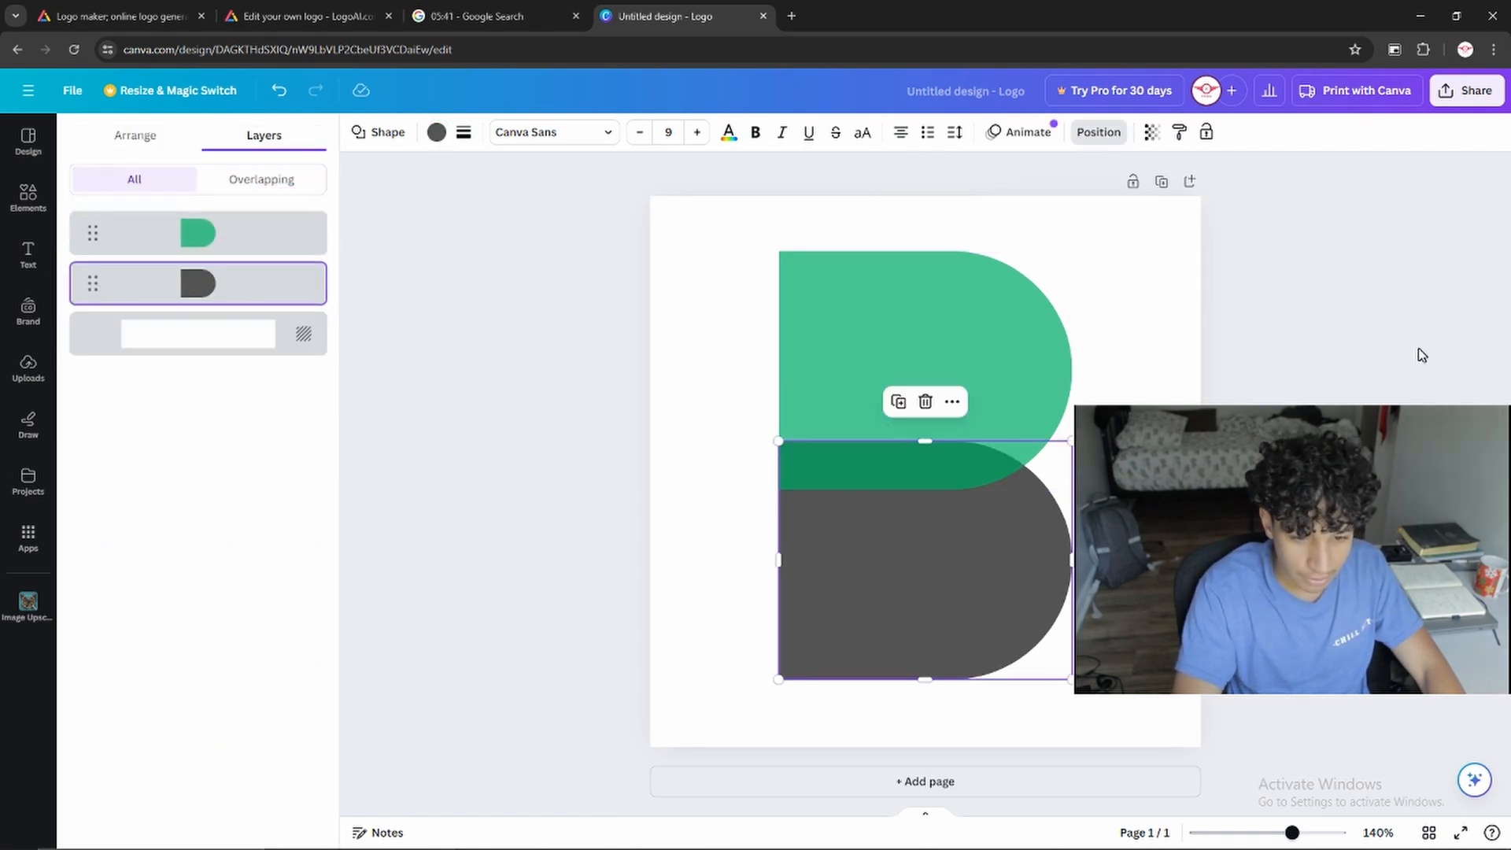
pyautogui.click(1133, 358)
pyautogui.click(994, 354)
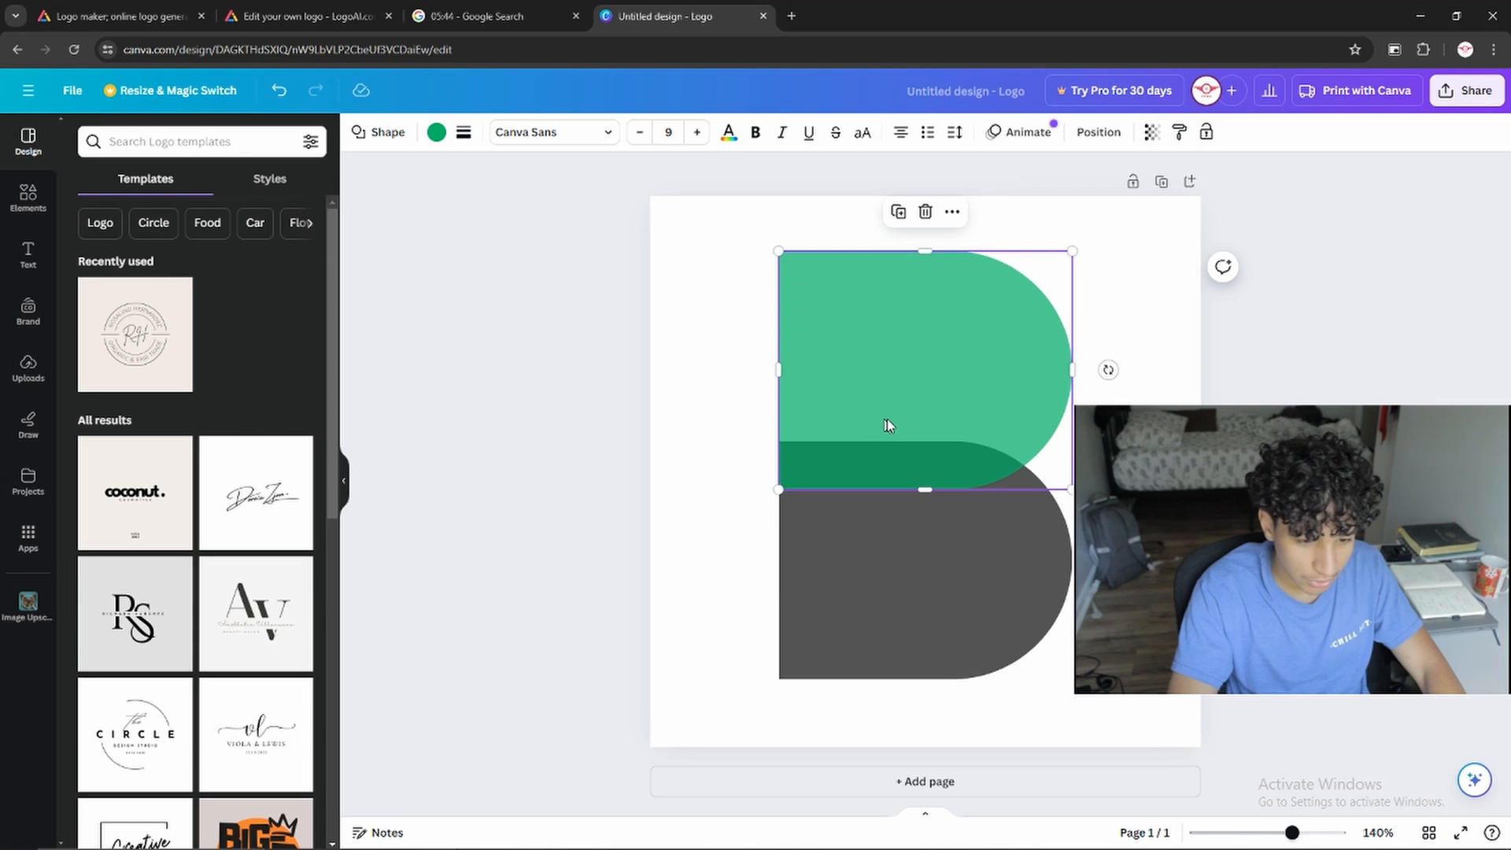
# Add a square and reshape it into an upright rectangle along the dark shape's left edge, from the green shape down to the B's base
pyautogui.click(28, 196)
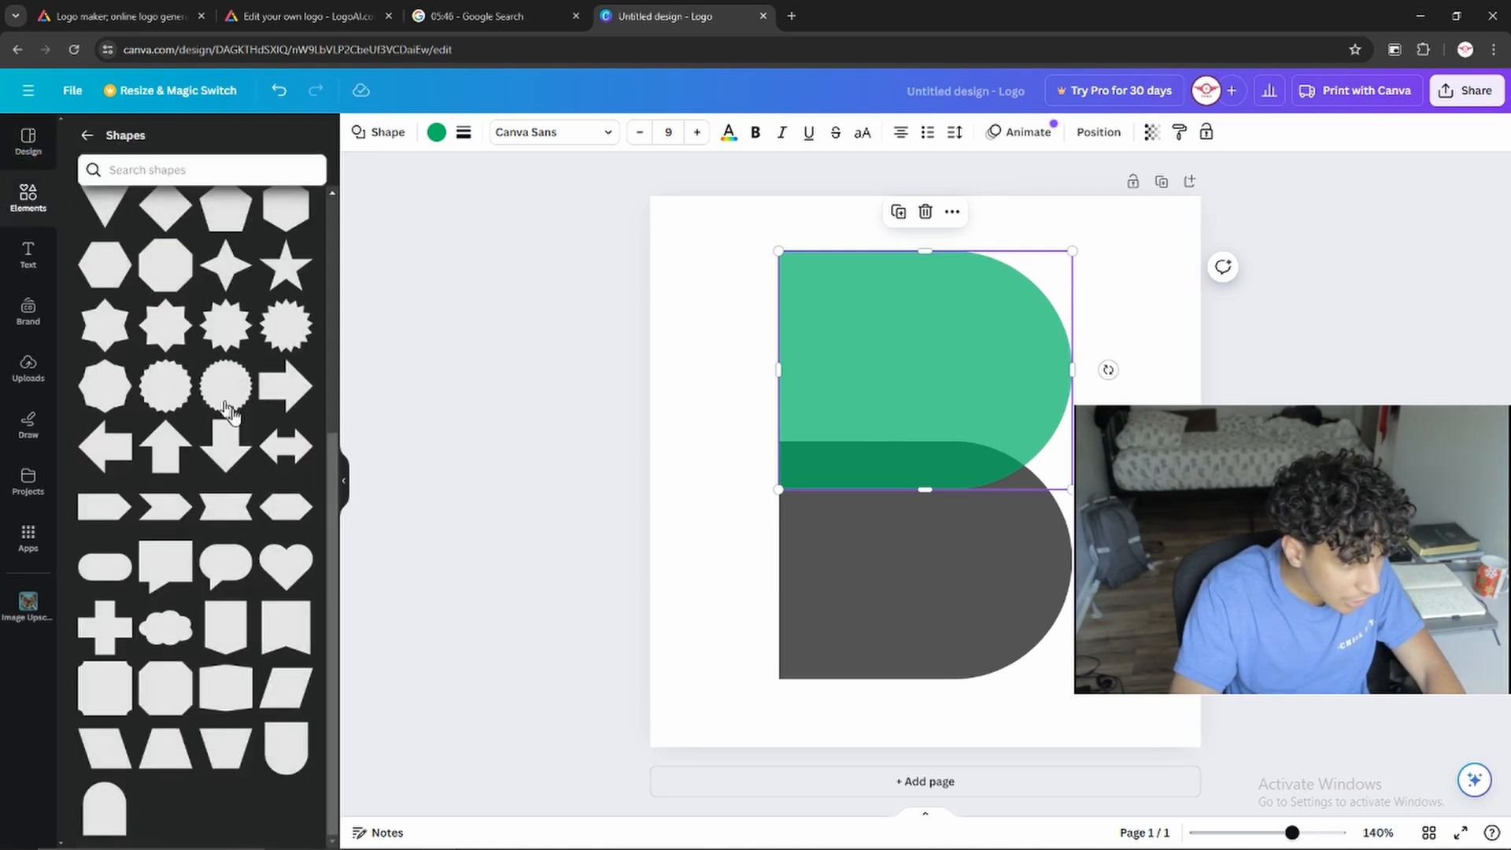
pyautogui.scroll(2, 234, 543)
pyautogui.moveTo(96, 381); pyautogui.dragTo(797, 521)
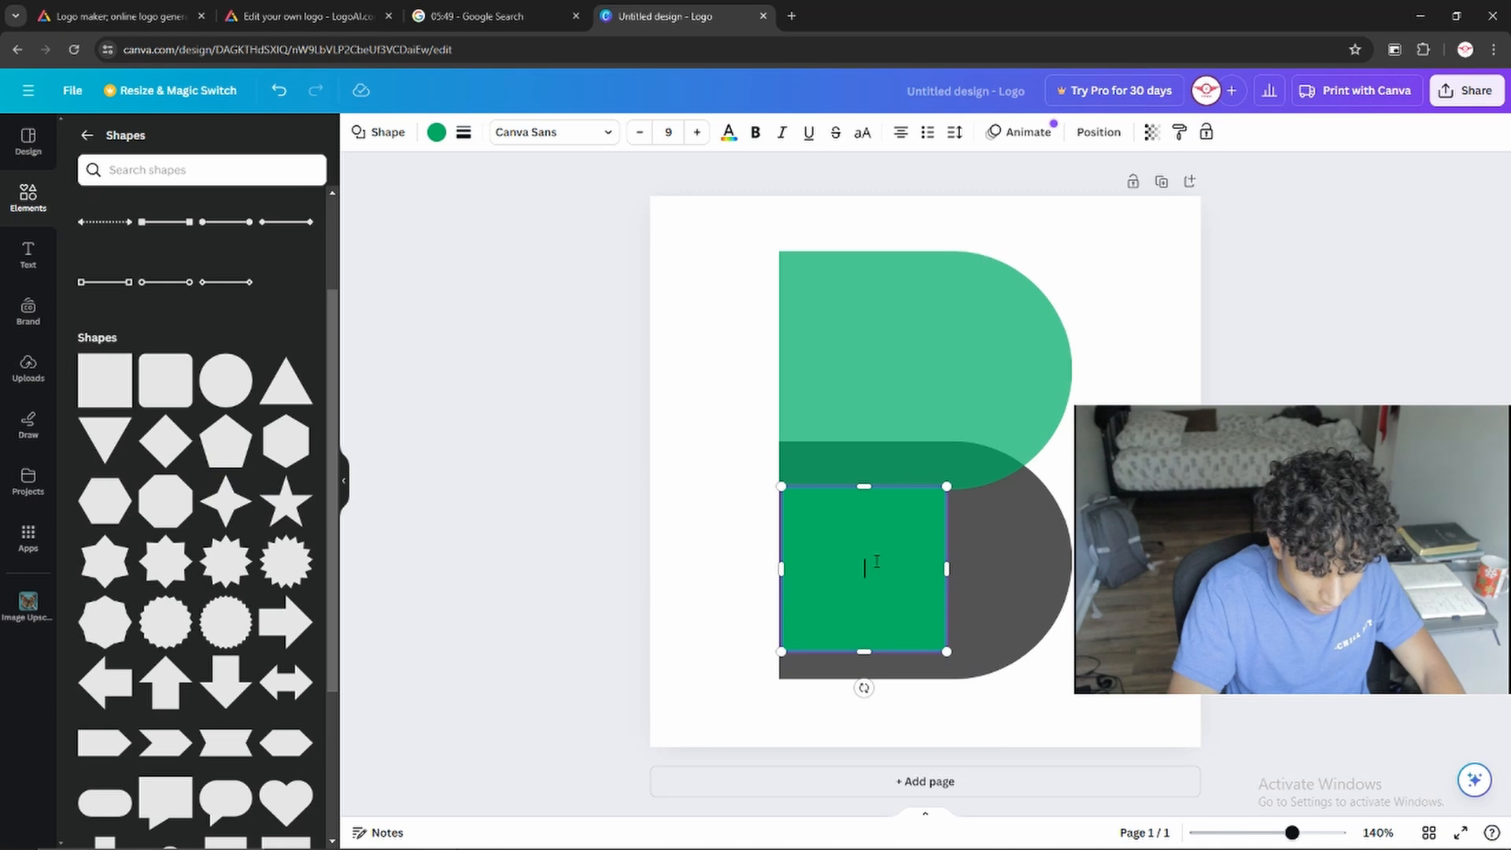
pyautogui.moveTo(886, 573); pyautogui.dragTo(893, 575)
pyautogui.moveTo(836, 655); pyautogui.dragTo(842, 679)
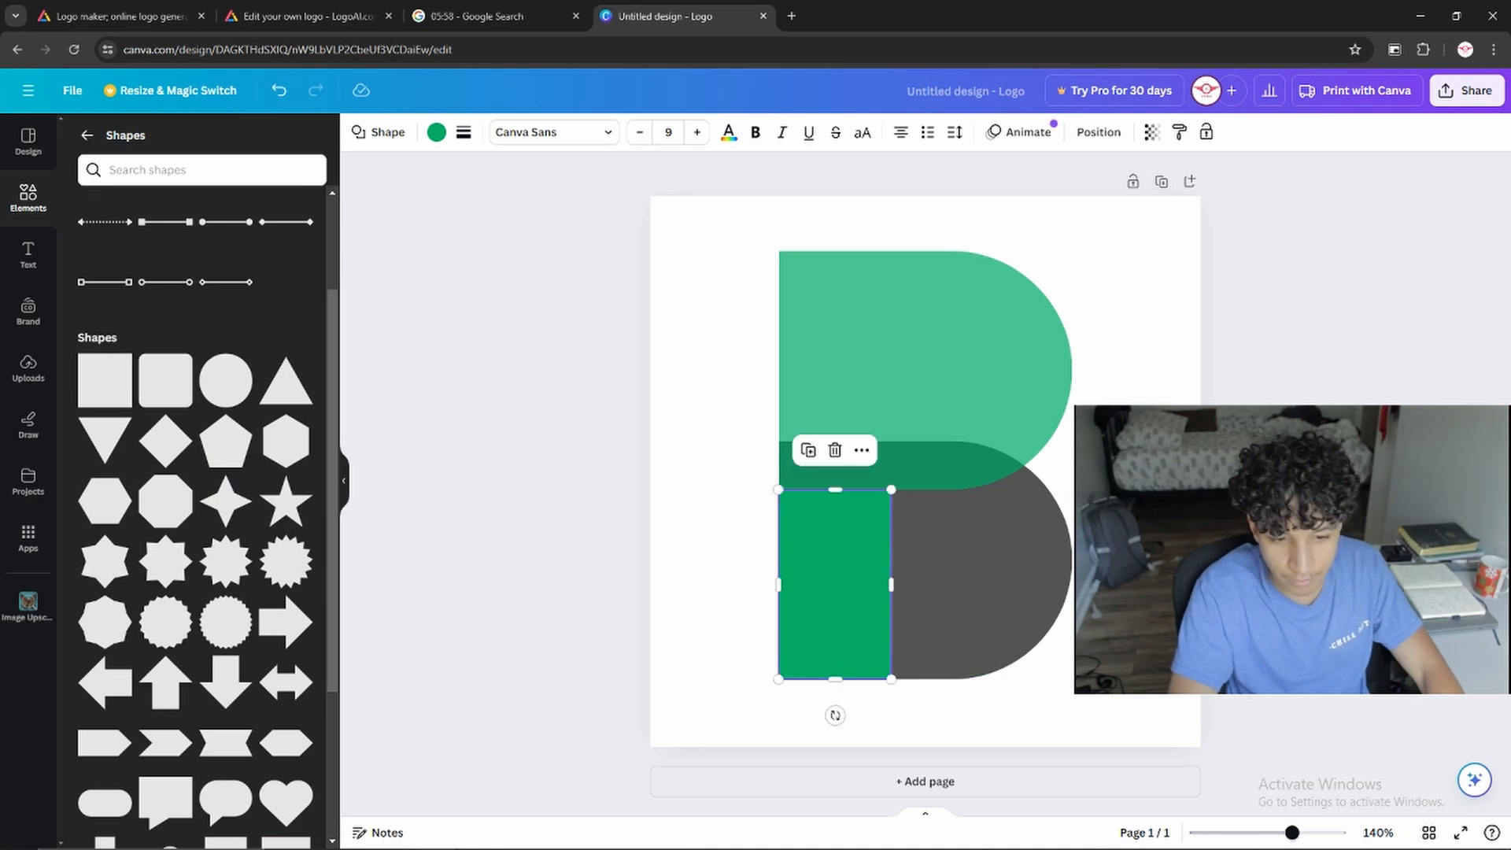
# Check the upper green shape's transparency and set the new green rectangle's transparency to 69
pyautogui.click(854, 351)
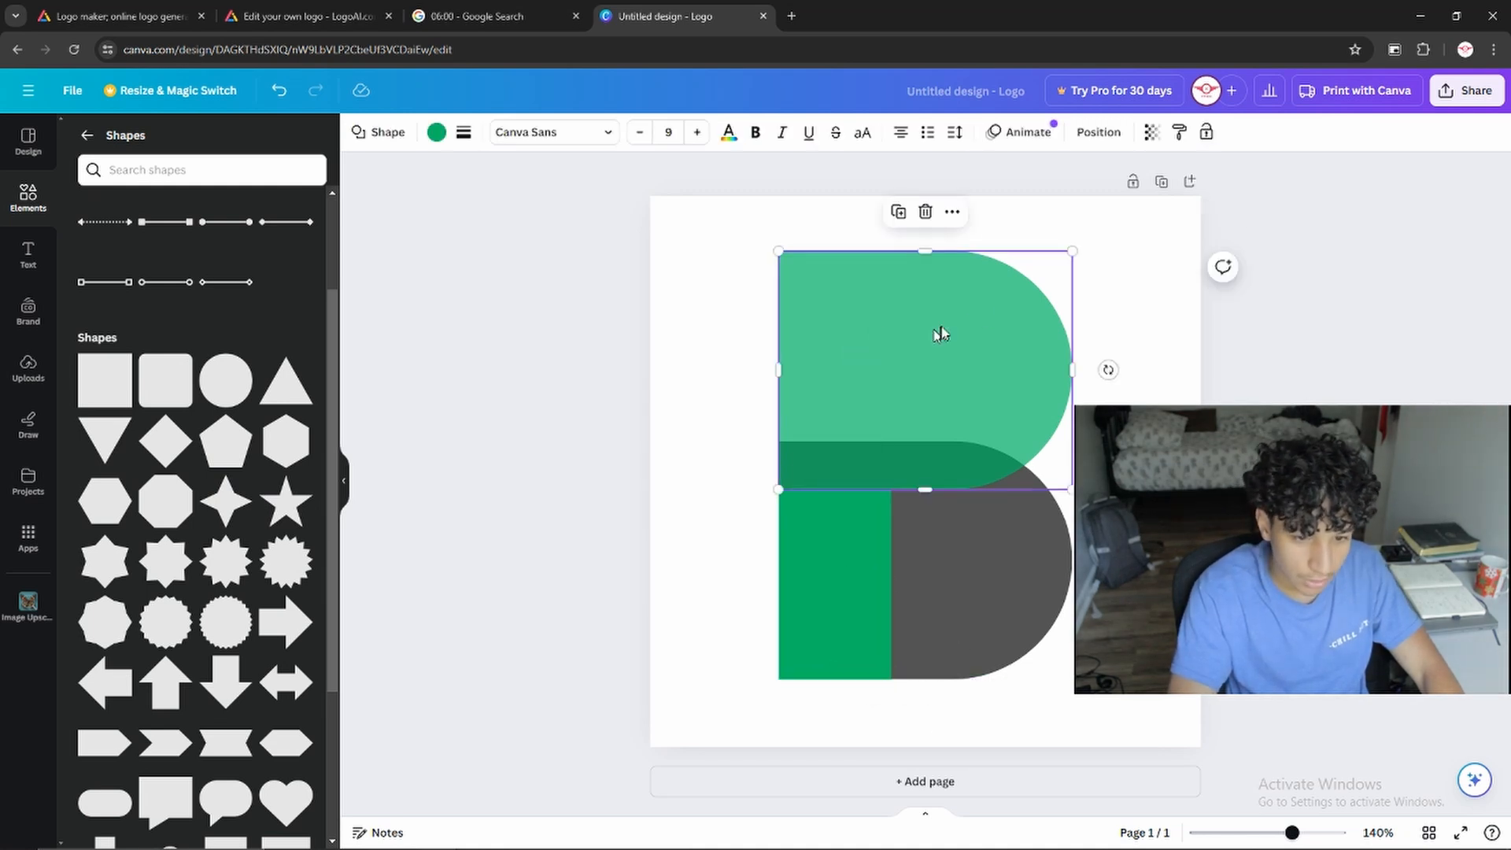
pyautogui.click(1151, 132)
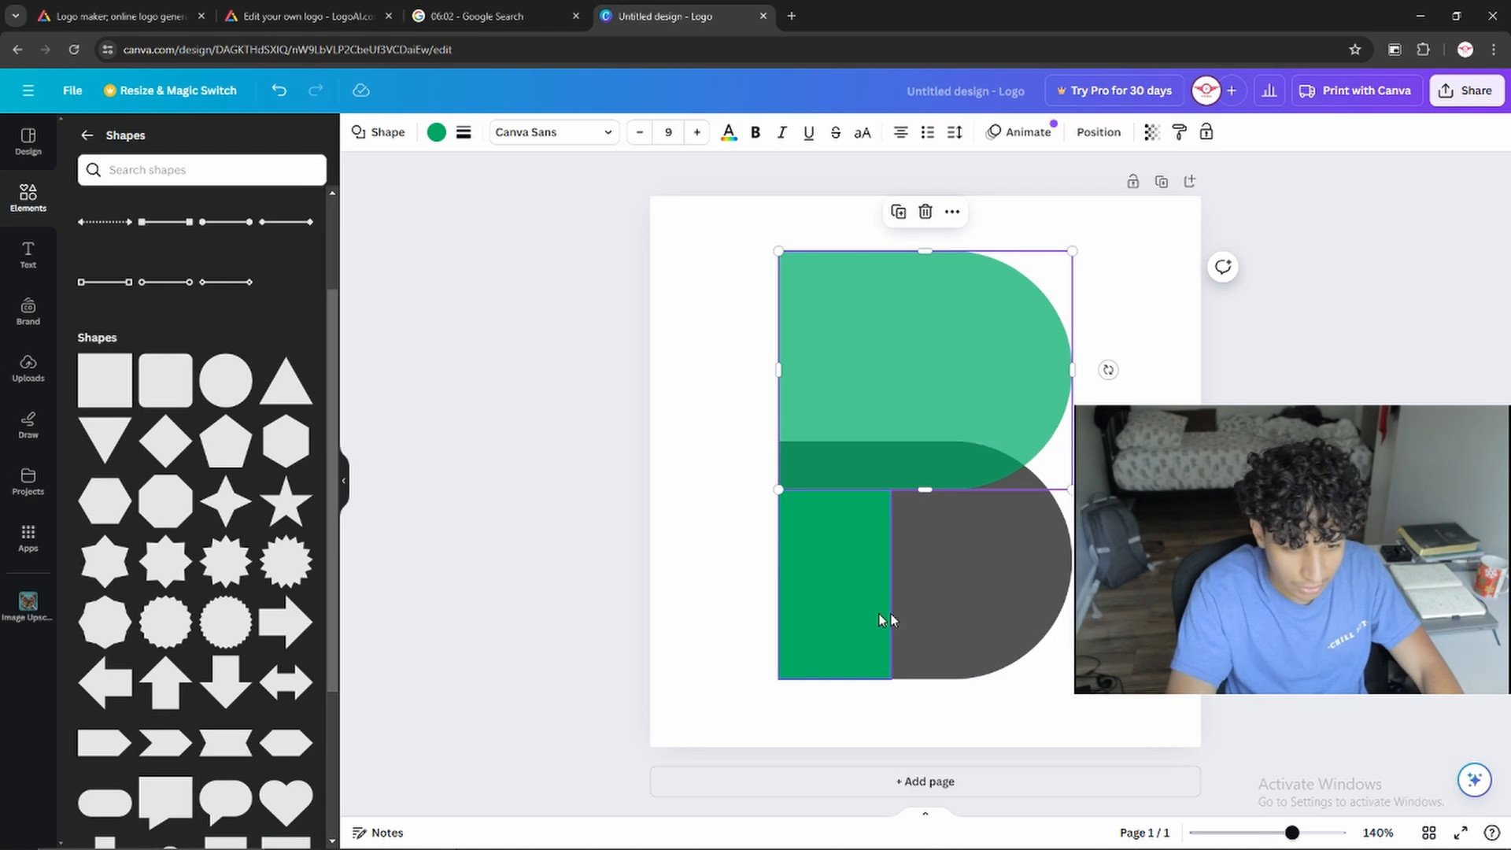
pyautogui.click(866, 587)
pyautogui.click(1151, 132)
pyautogui.doubleClick(1151, 198)
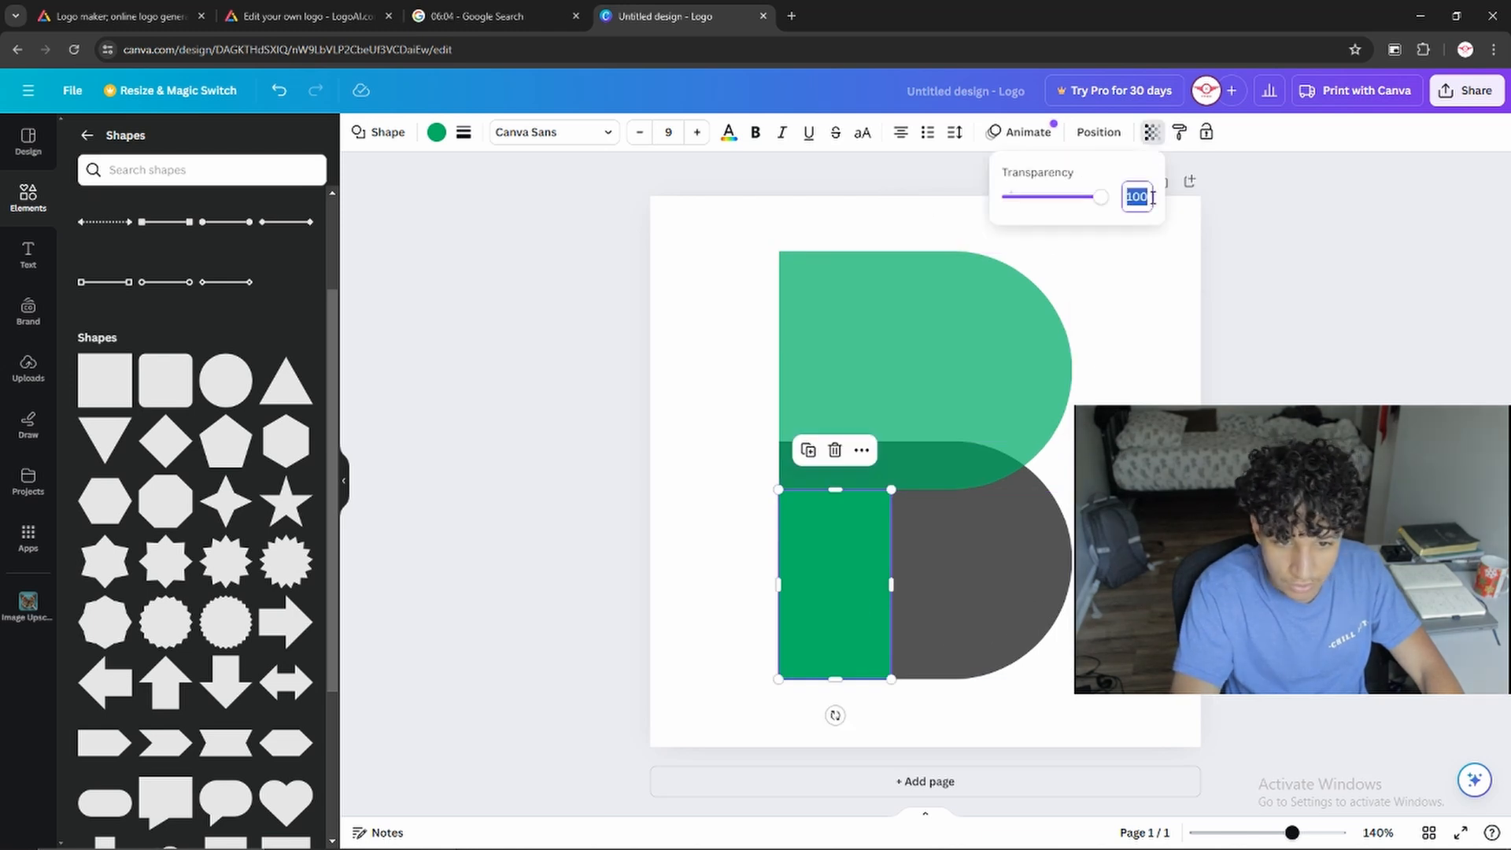
pyautogui.write('69')
pyautogui.press('Return')
pyautogui.click(1178, 331)
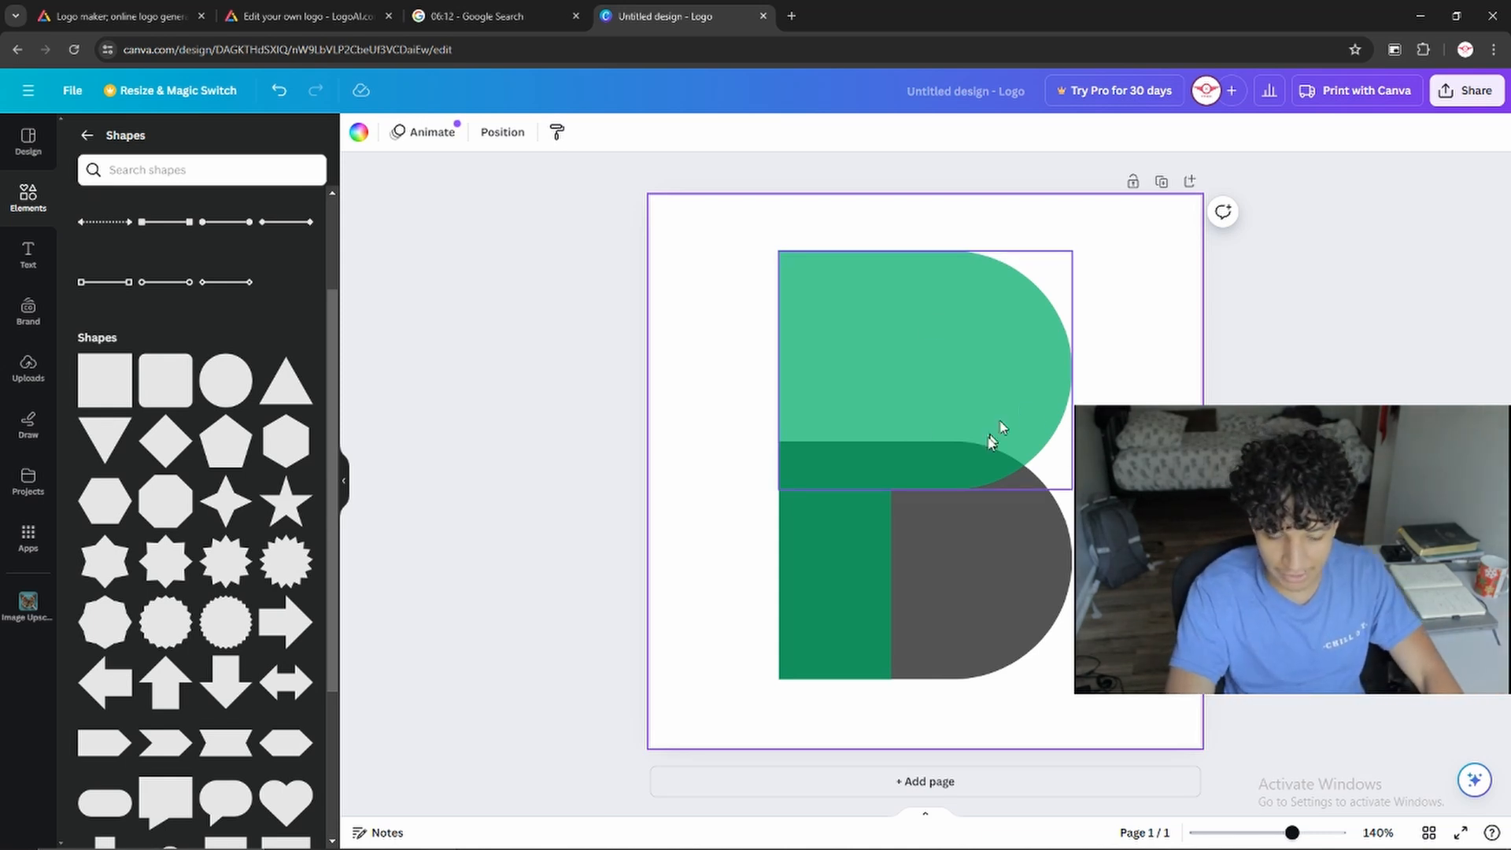
# Try backing the green upper shape with a duplicate of the dark gray shape layered behind it, and delete the duplicate
pyautogui.click(1014, 580)
pyautogui.hotkey('ctrl', 'd')
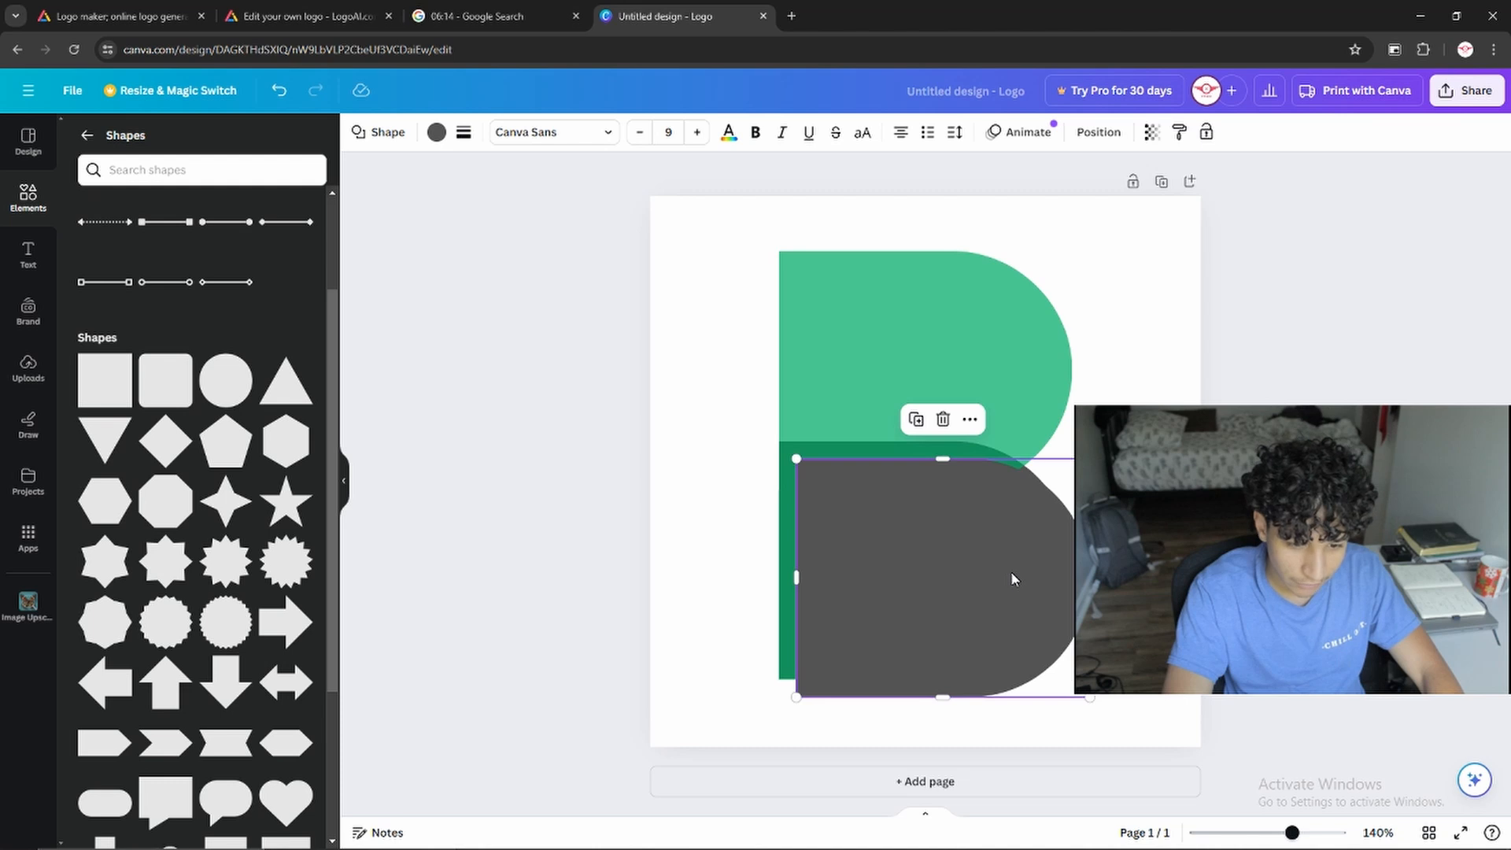
pyautogui.moveTo(1003, 583); pyautogui.dragTo(984, 368)
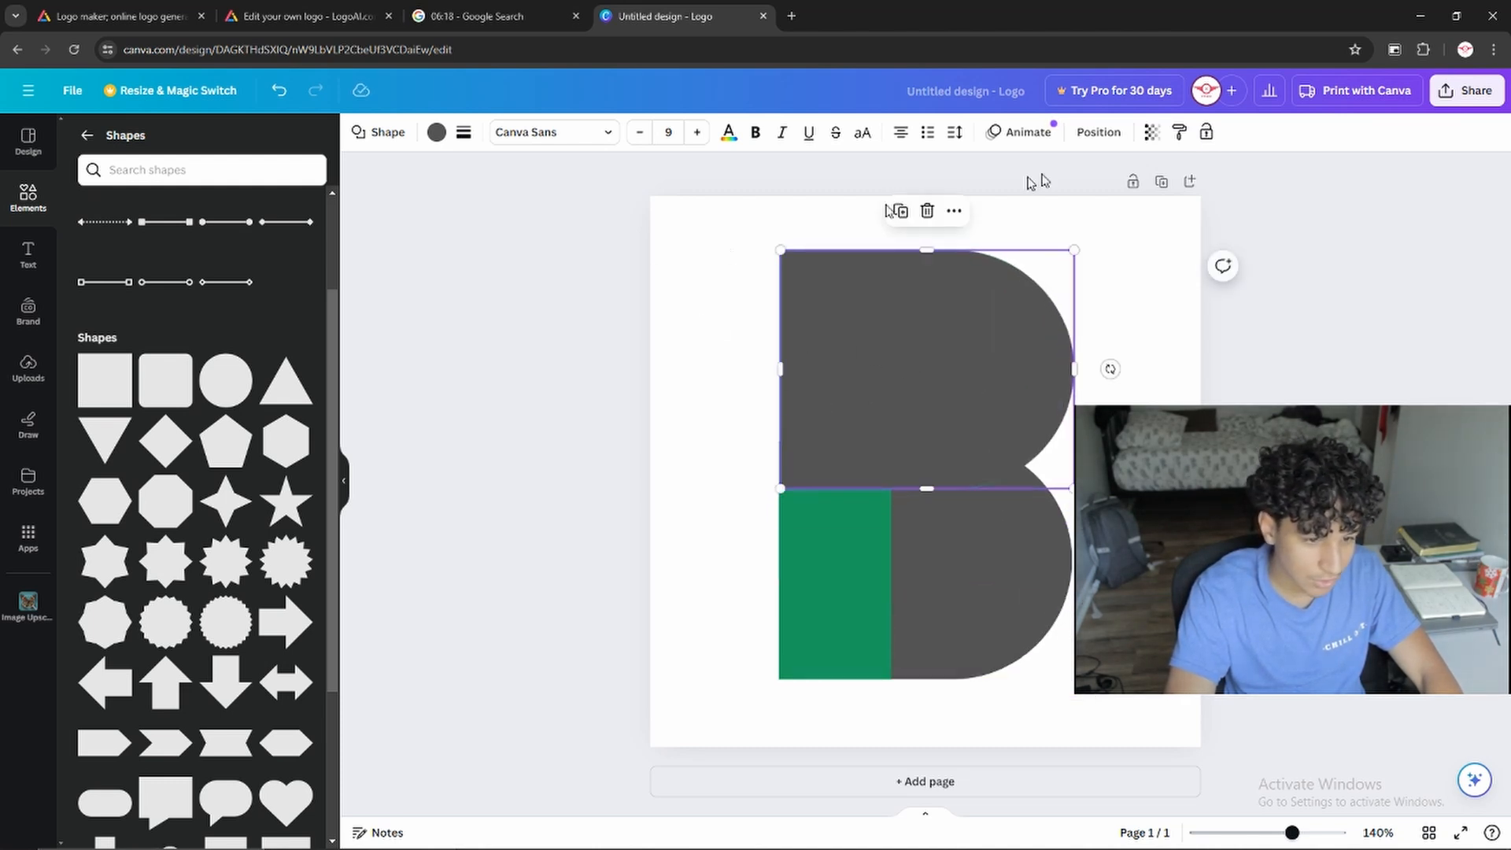
pyautogui.click(1099, 132)
pyautogui.moveTo(88, 233); pyautogui.dragTo(87, 378)
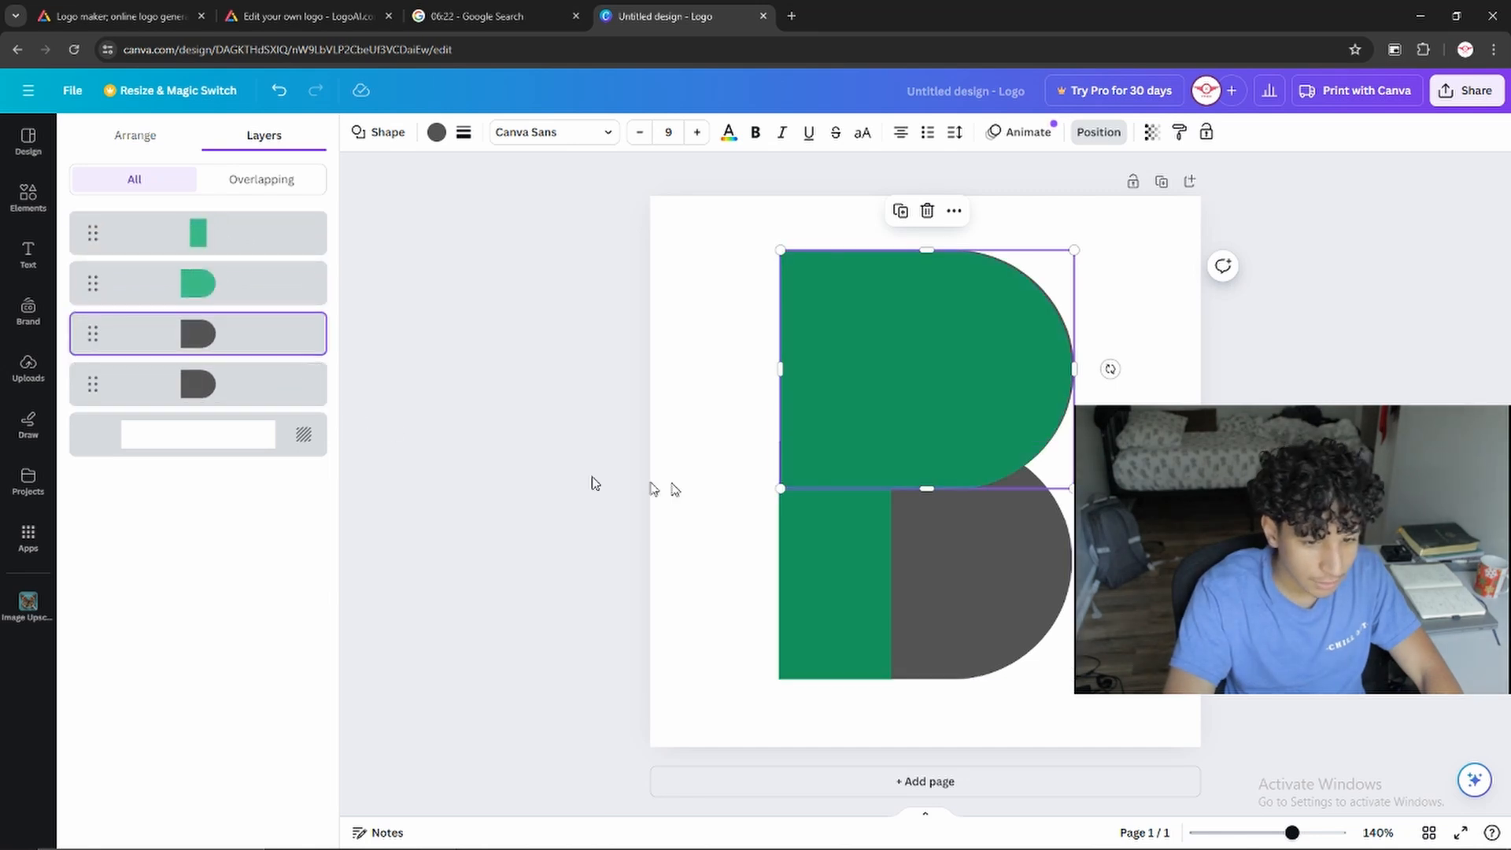
pyautogui.press('Delete')
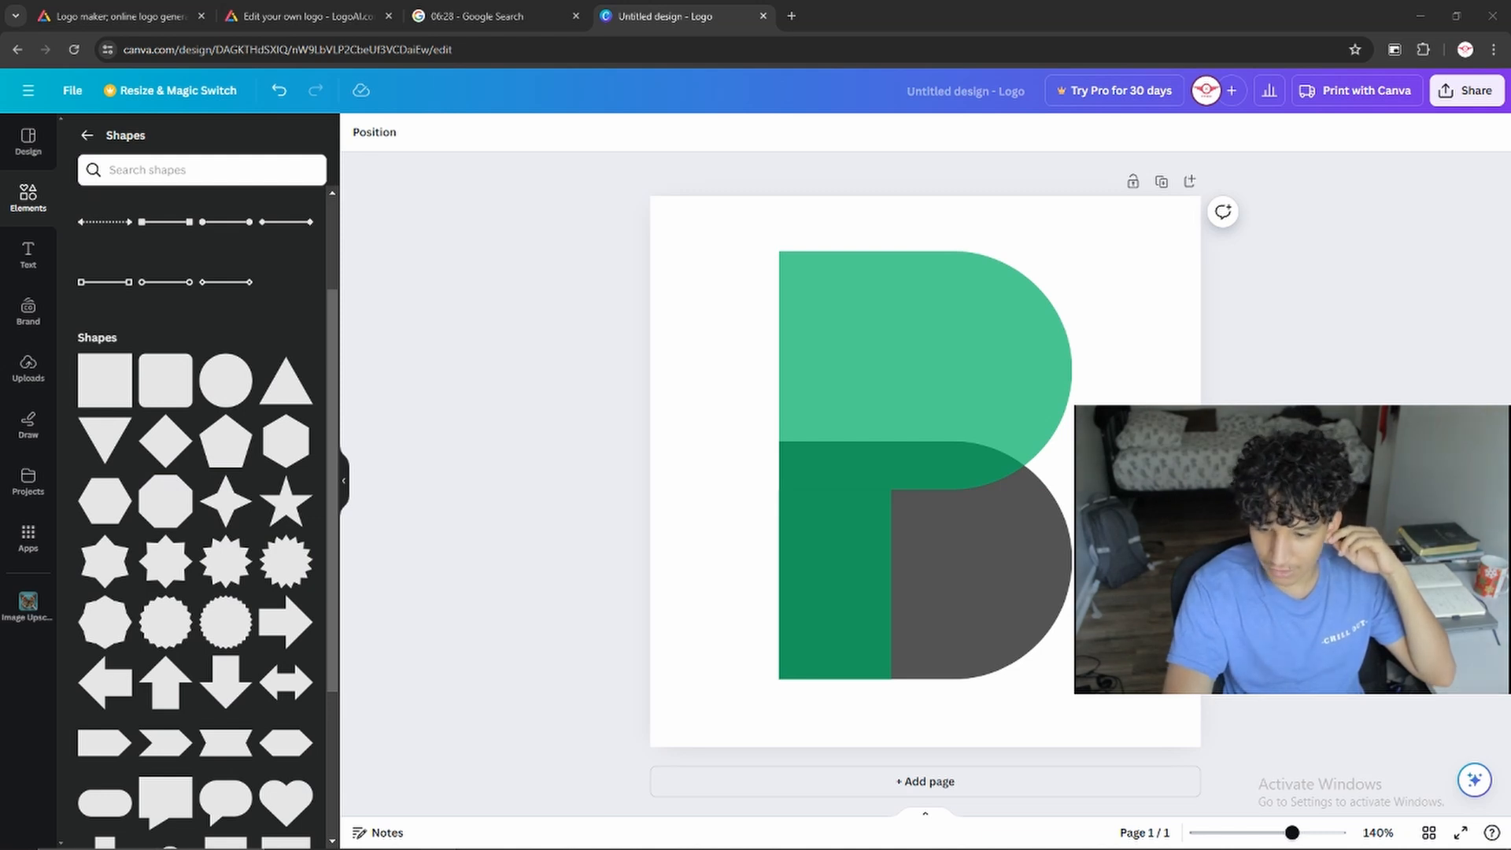
# Try black and dark gray on the B's lower shape, and set its color to the custom near-black #202020
pyautogui.click(1023, 547)
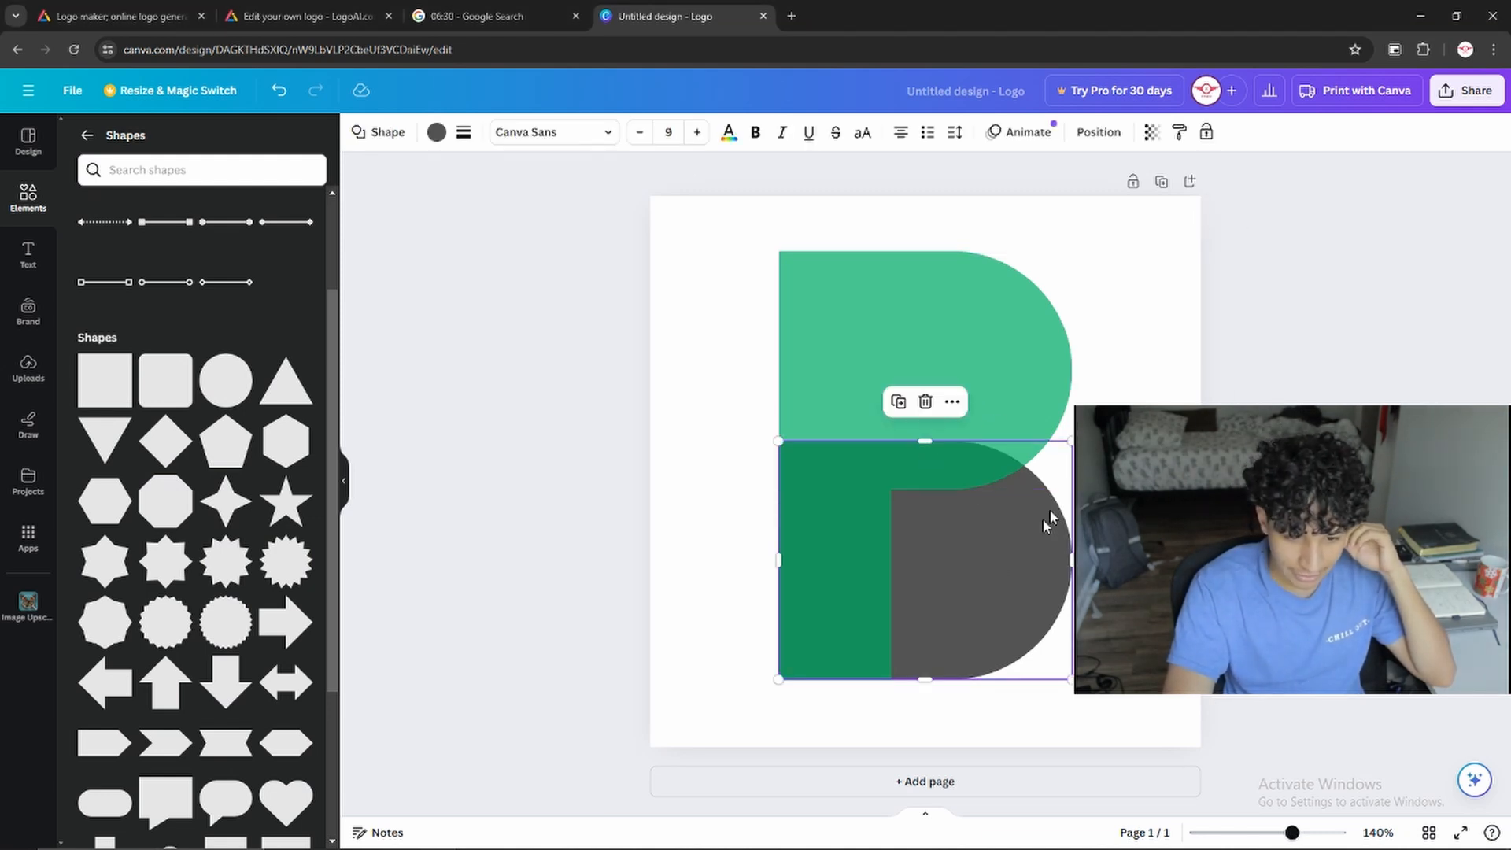
pyautogui.click(436, 131)
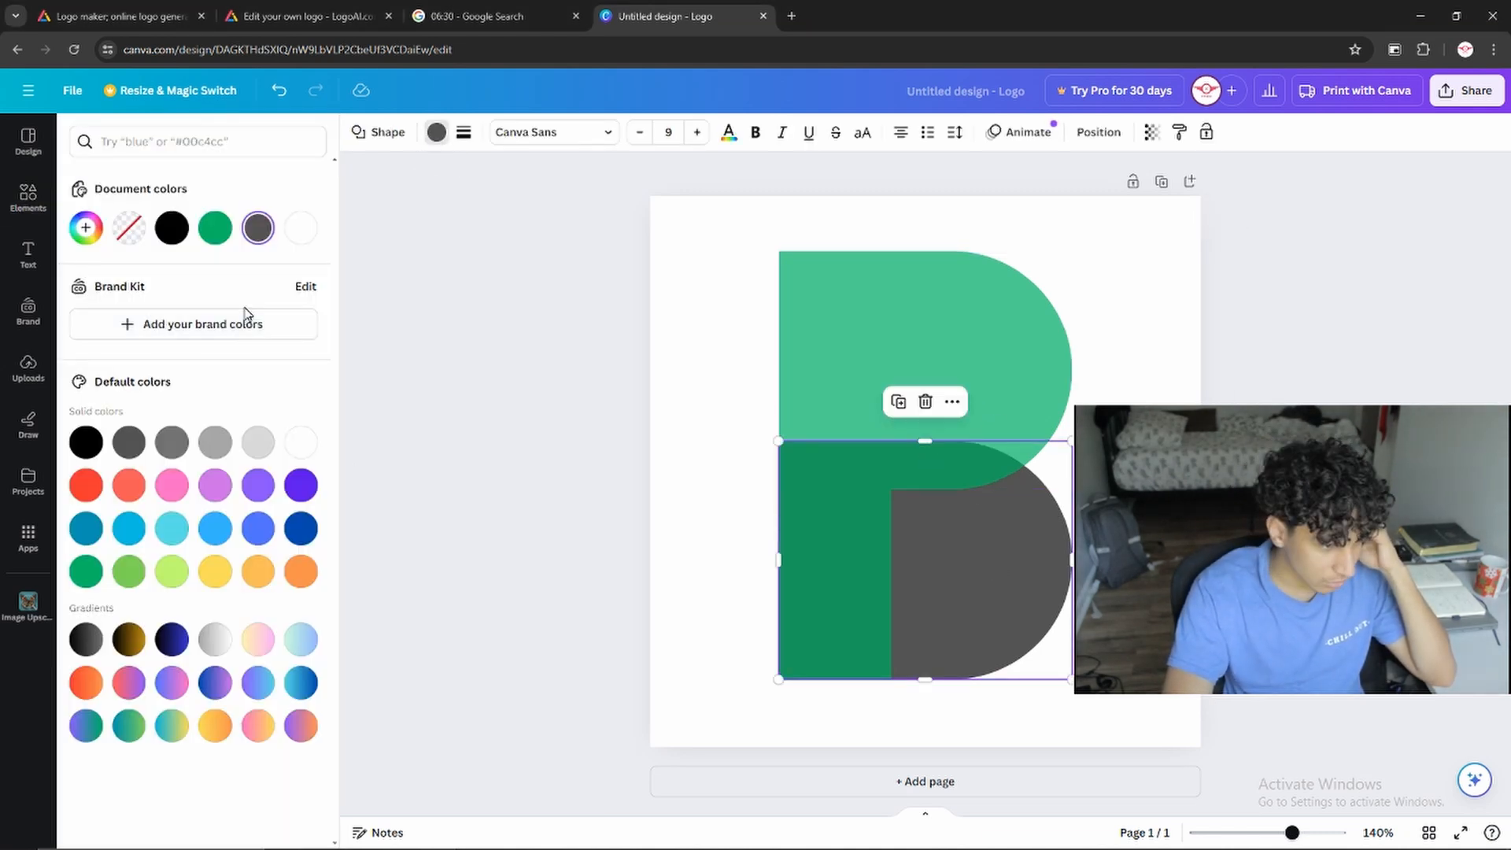
pyautogui.click(172, 228)
pyautogui.click(126, 445)
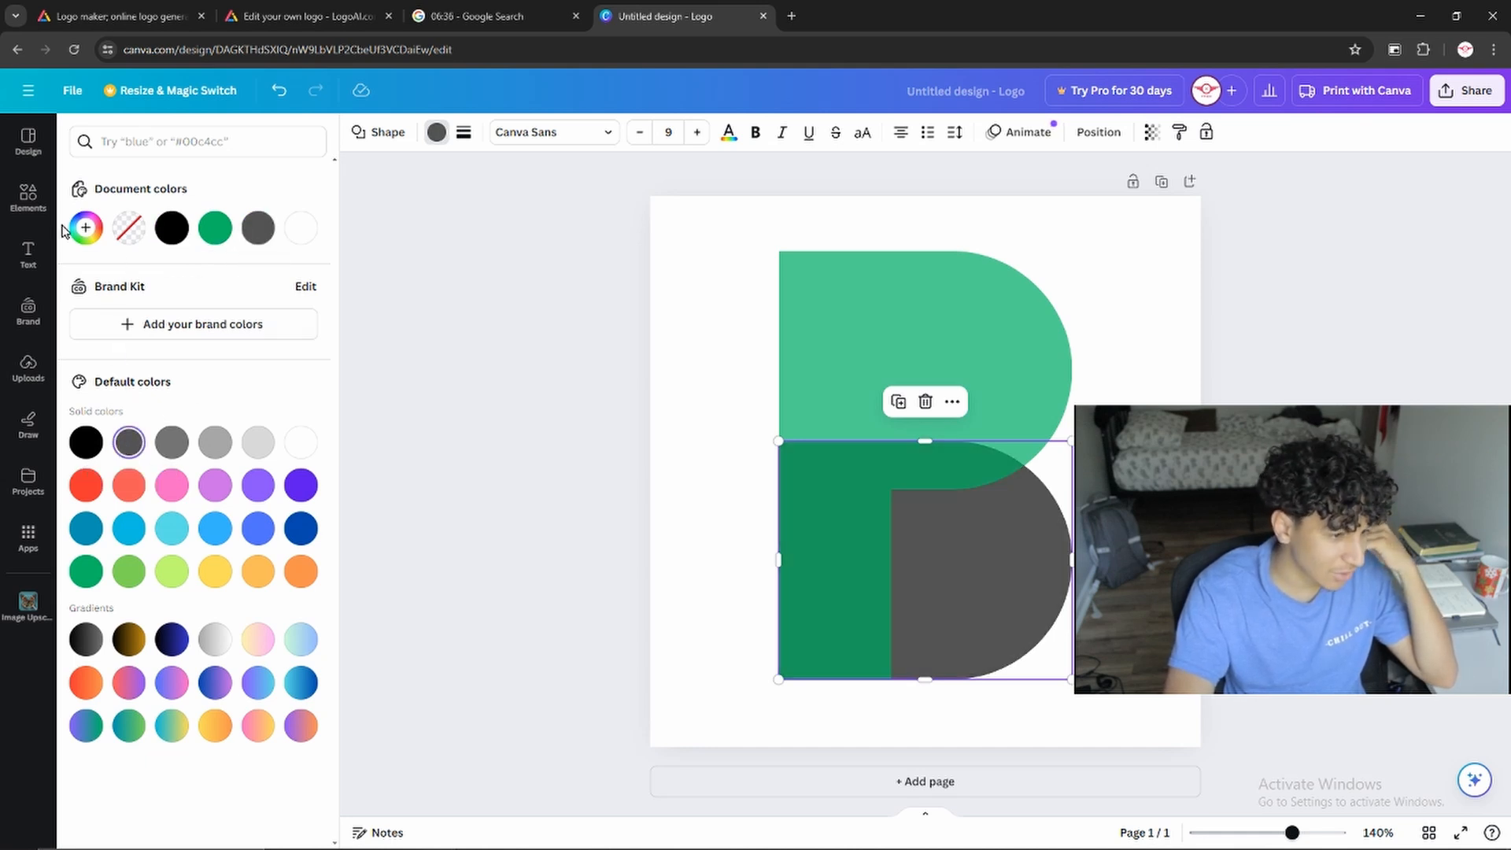
pyautogui.click(86, 228)
pyautogui.moveTo(129, 373); pyautogui.dragTo(73, 377)
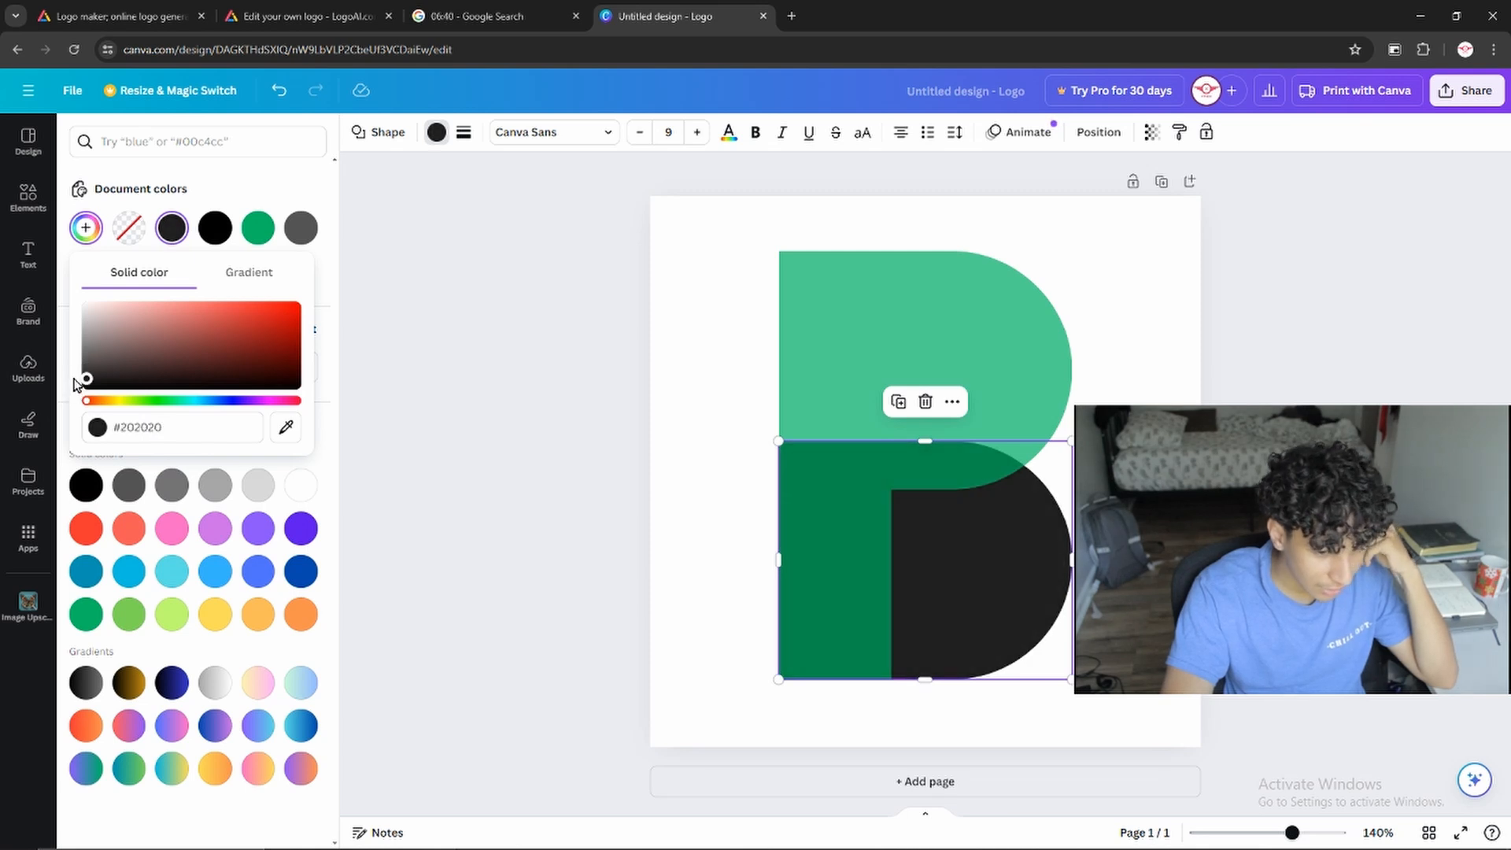
pyautogui.click(519, 501)
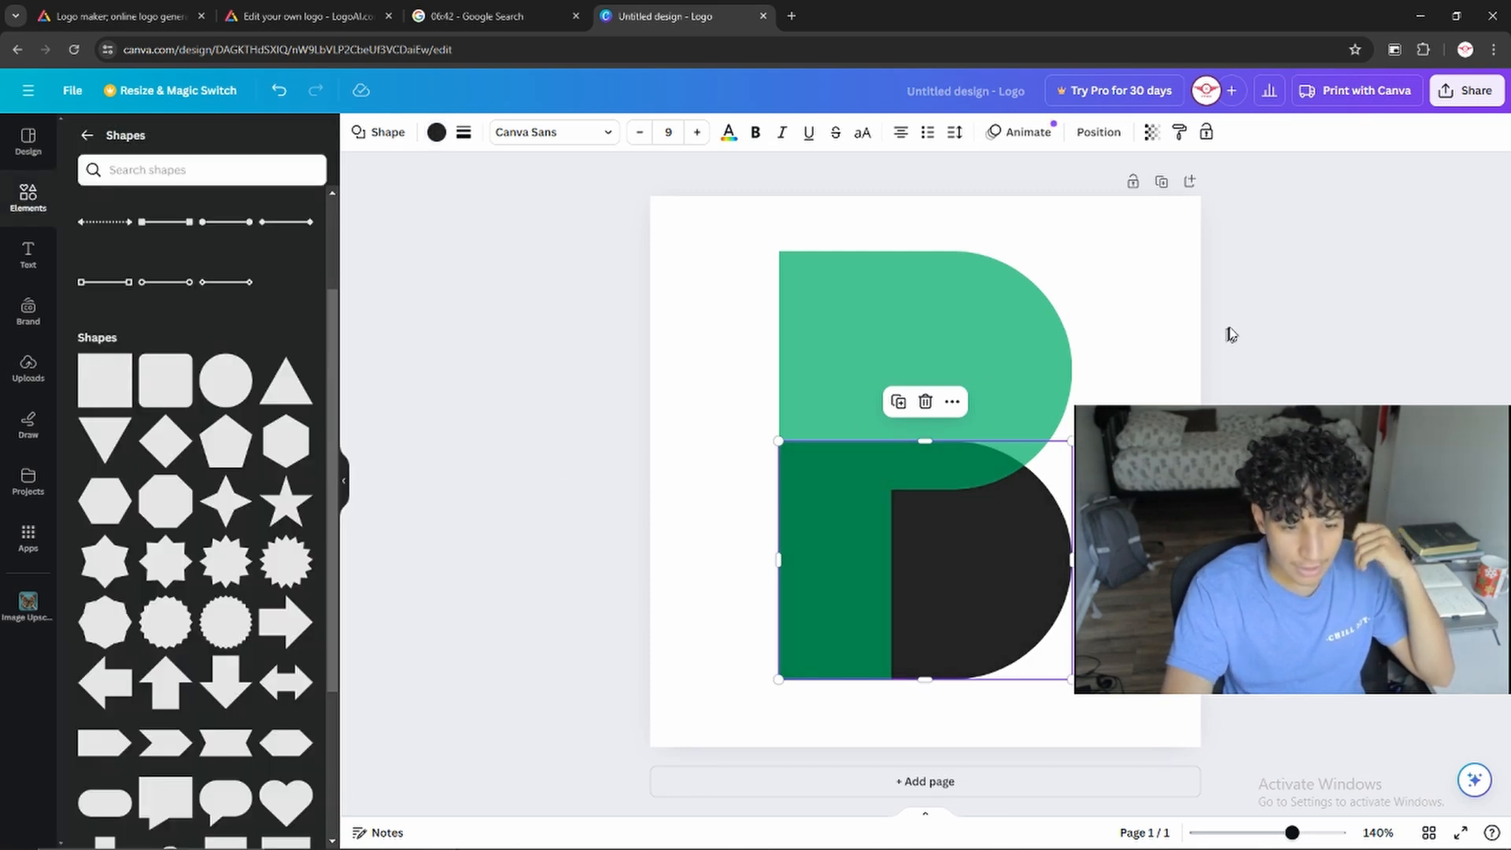
pyautogui.click(1140, 380)
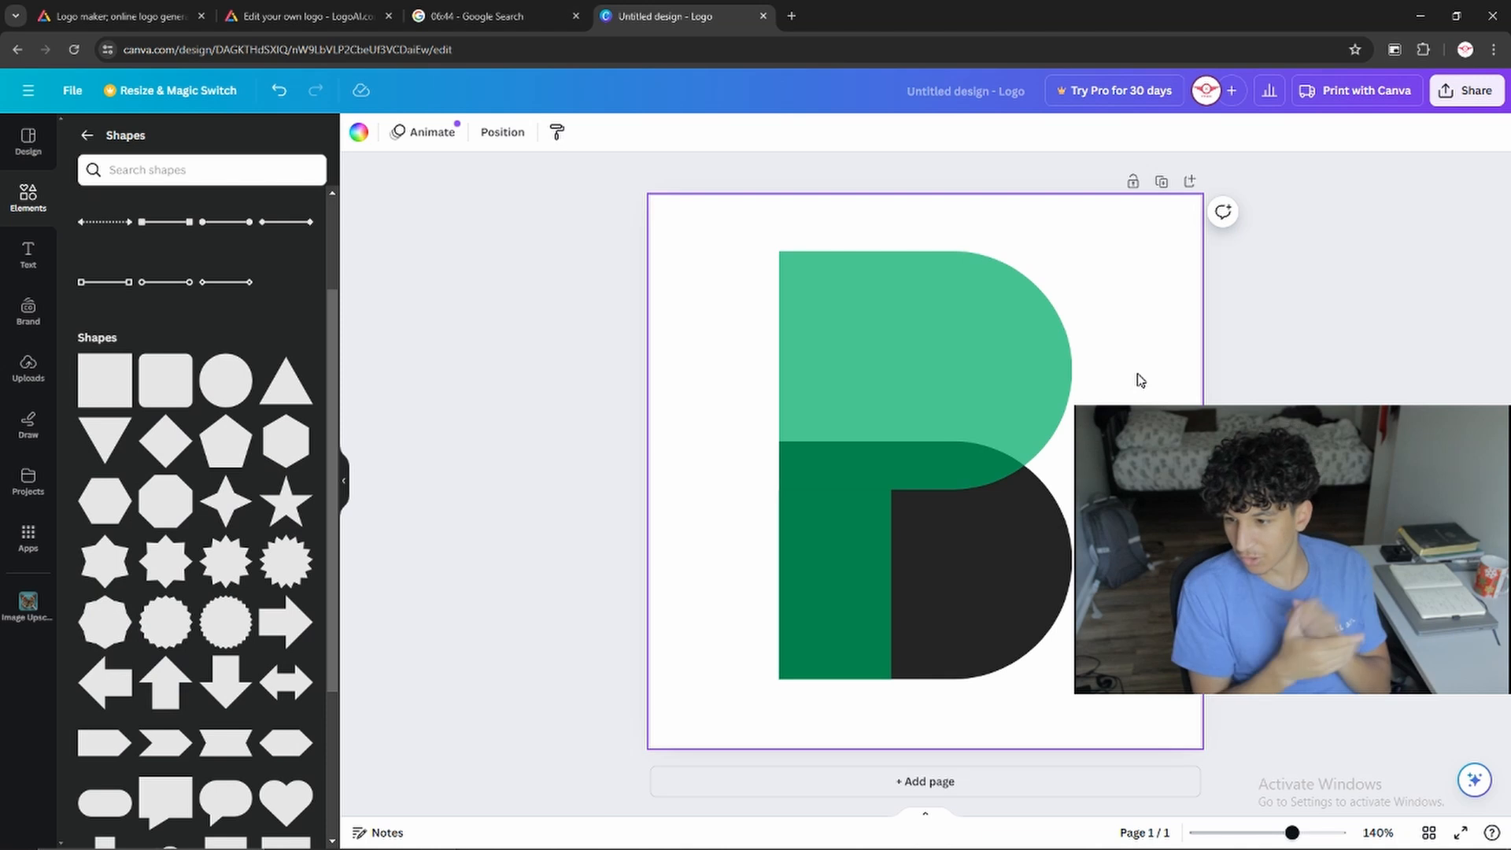